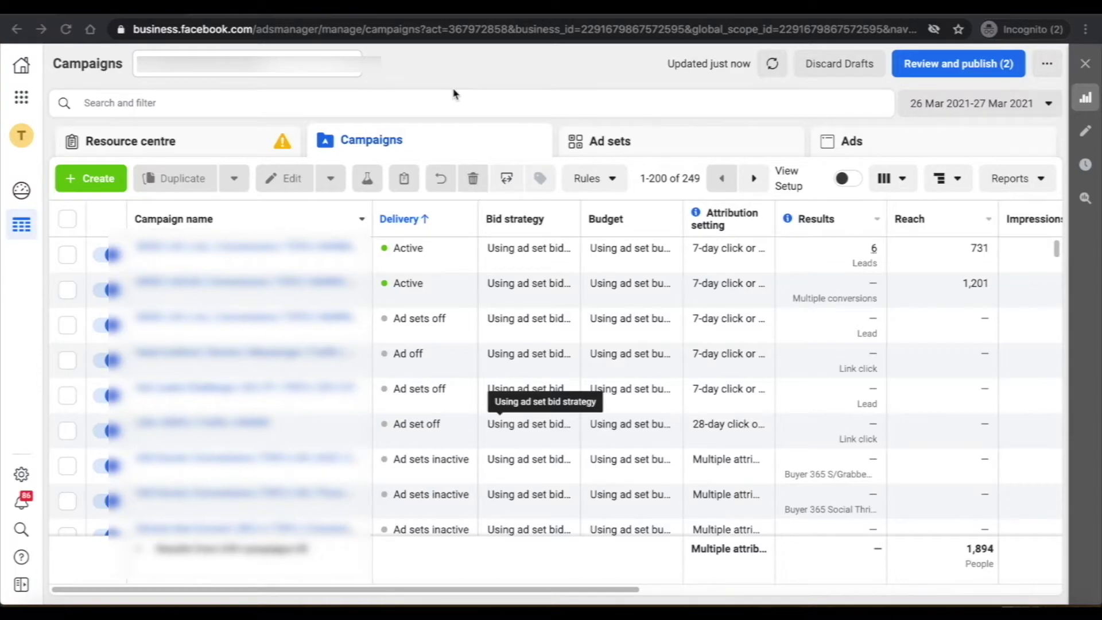
- Create a new auction campaign with the Engagement objective and the Post Engagement type
click(92, 179)
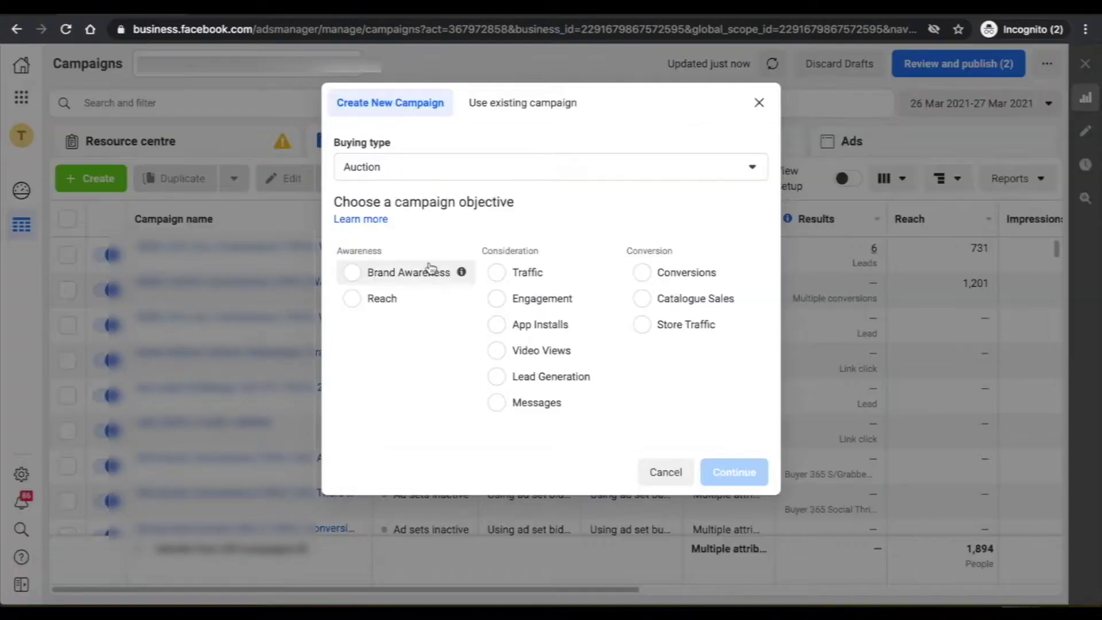
click(500, 316)
mouse_move(612, 296)
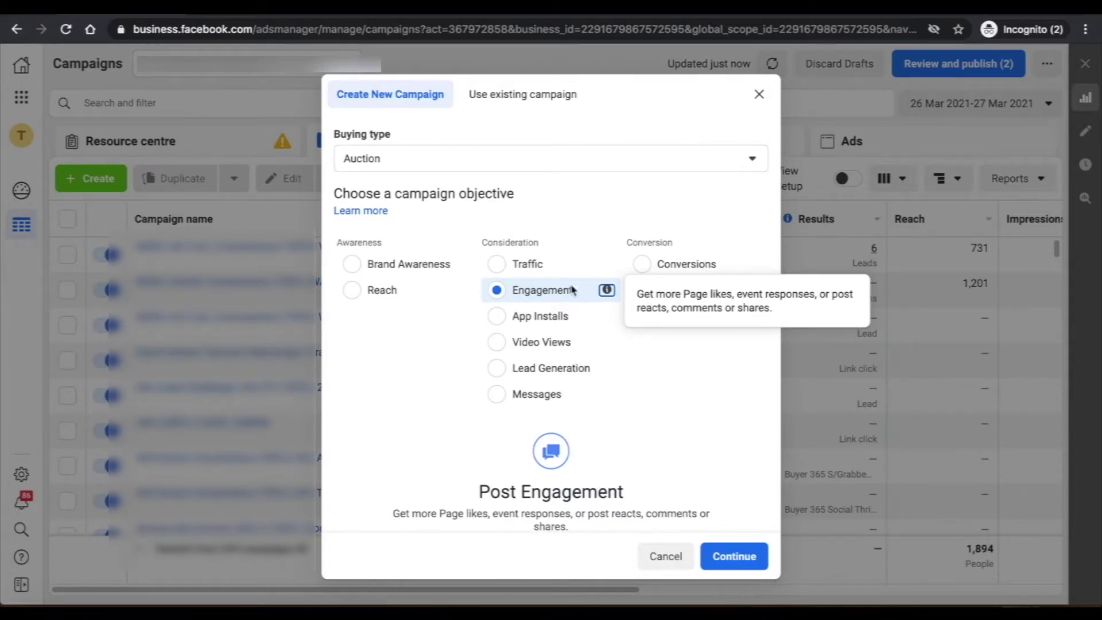
scroll(683, 501, down, 2)
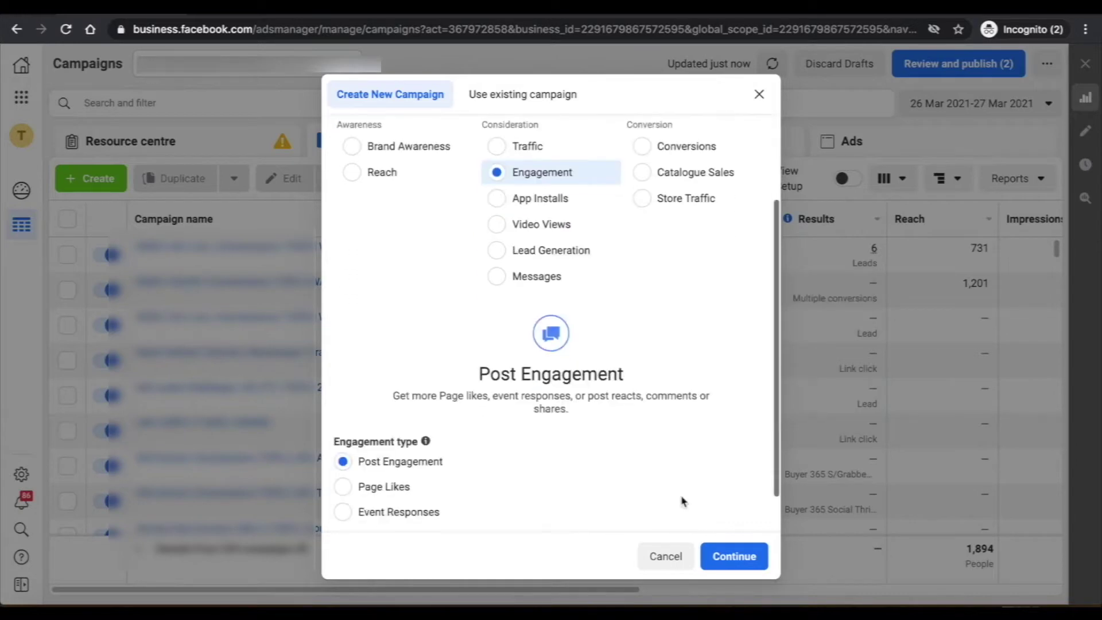
scroll(655, 490, down, 1)
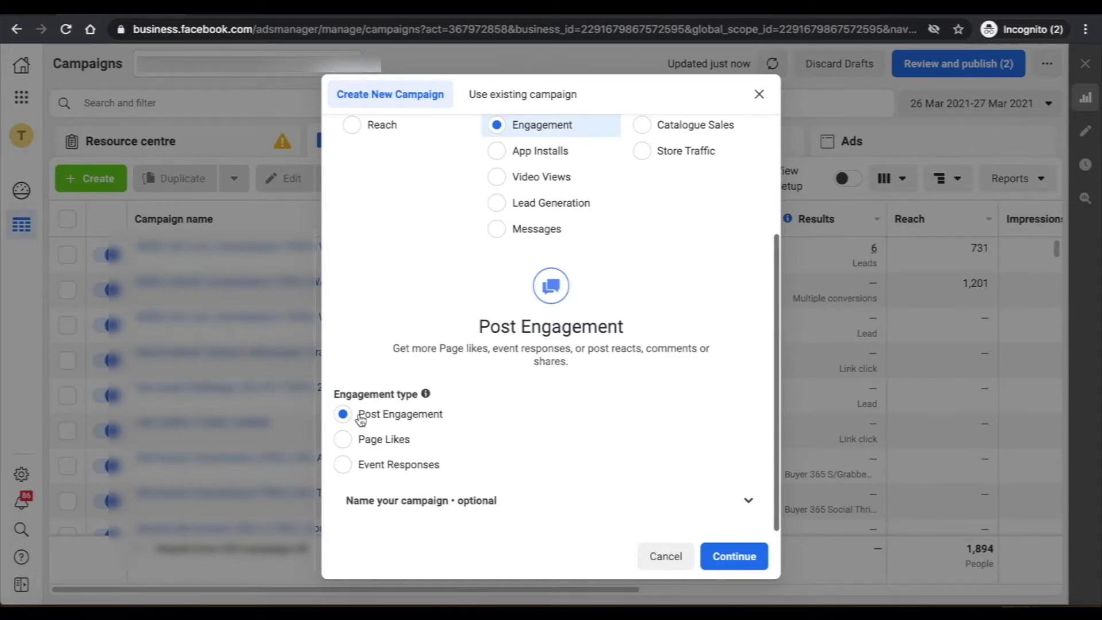
click(754, 547)
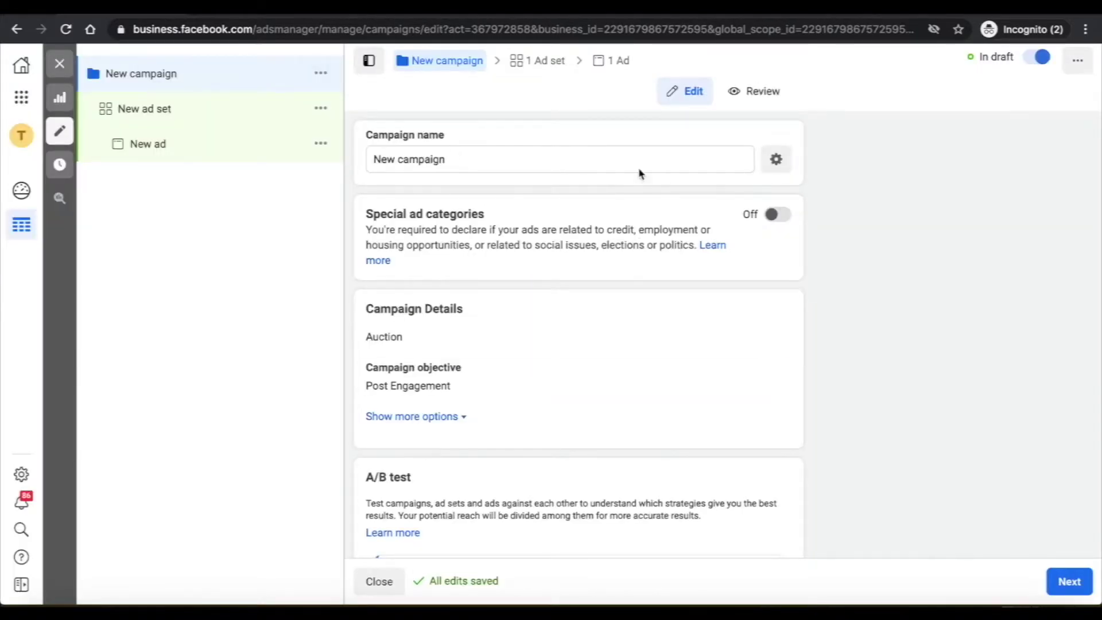
- Name the campaign "Case Study | US | TOFU | Engagement | COLD | 28/March" and continue to the ad set settings
scroll(504, 315, down, 4)
scroll(504, 315, up, 5)
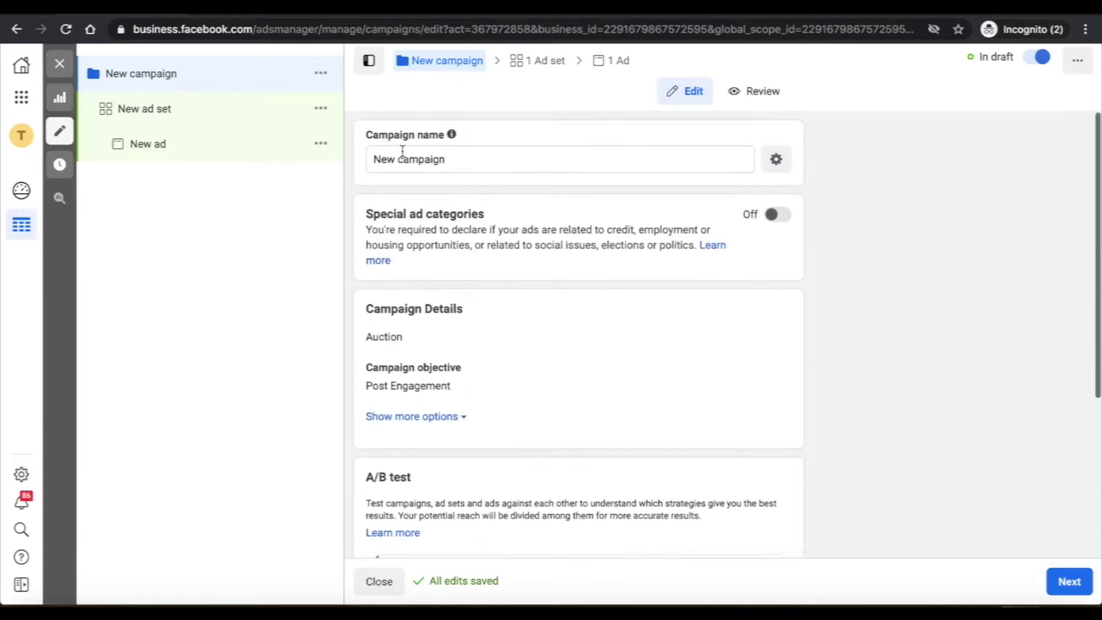
triple_click(436, 161)
text(Case Study)
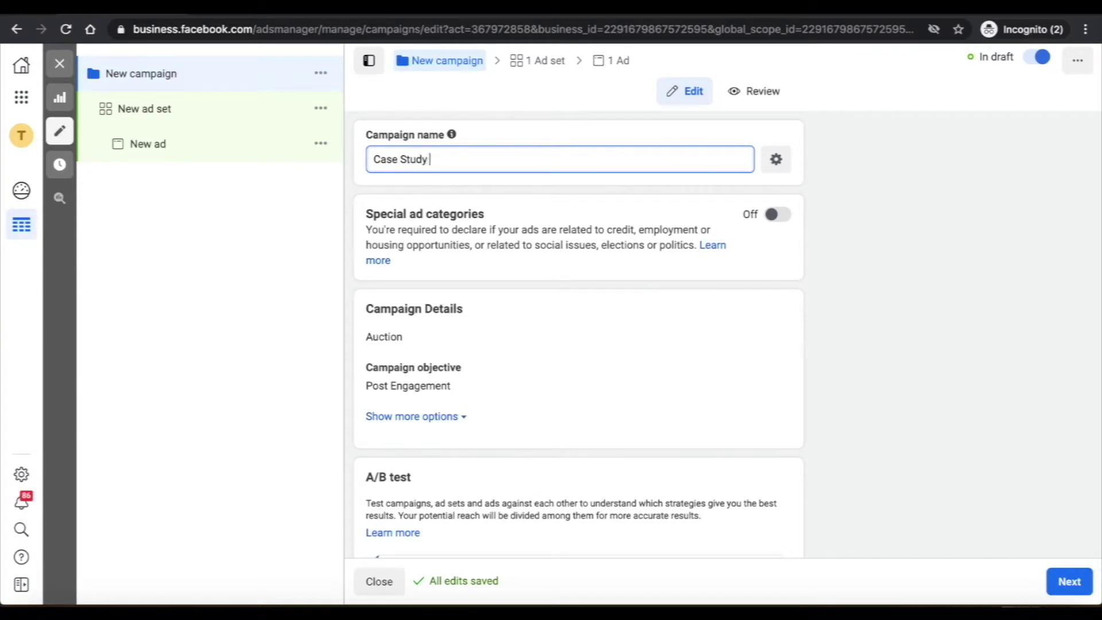
text( | US | TOFU | En)
text(gagement | COLD | 28/March)
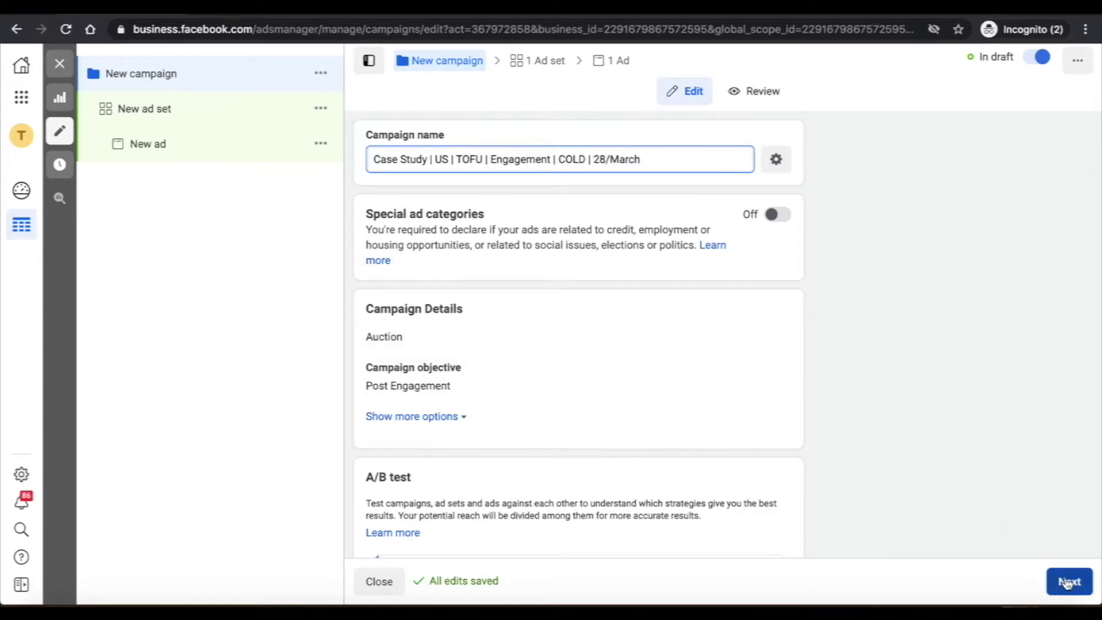
scroll(712, 442, down, 4)
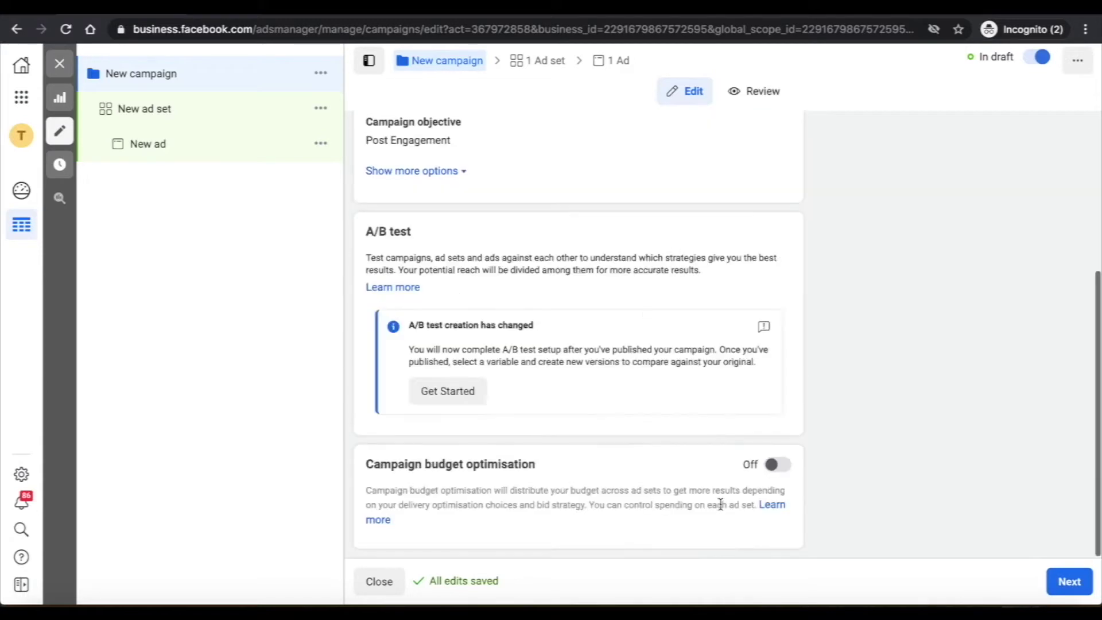
click(1071, 581)
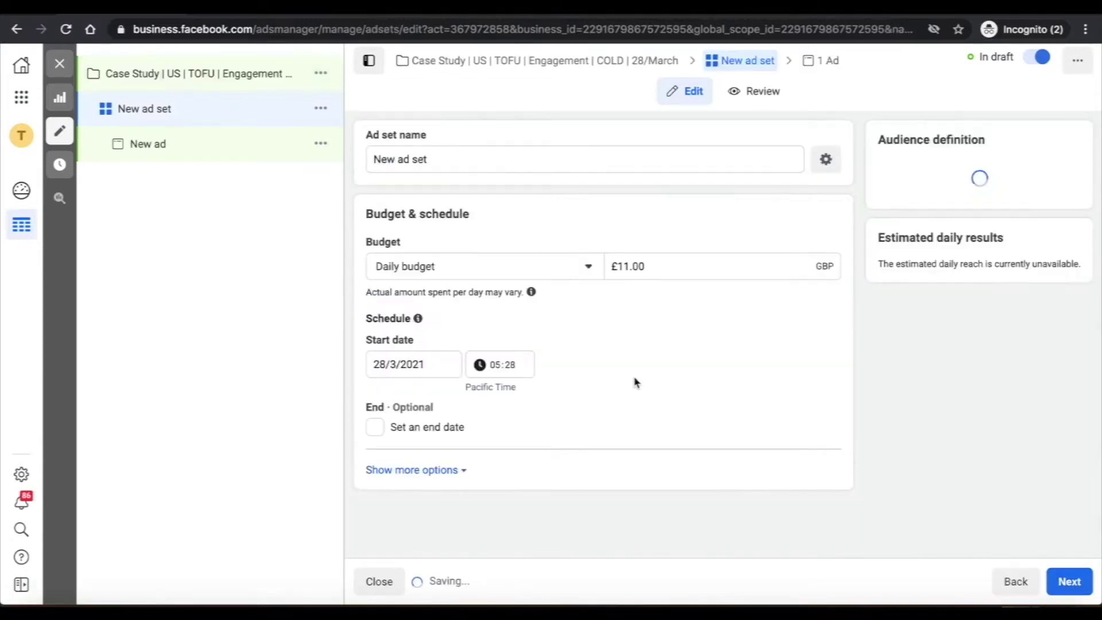
- Review the new ad set's budget, schedule, audience and targeting settings along with its potential reach
scroll(576, 394, down, 10)
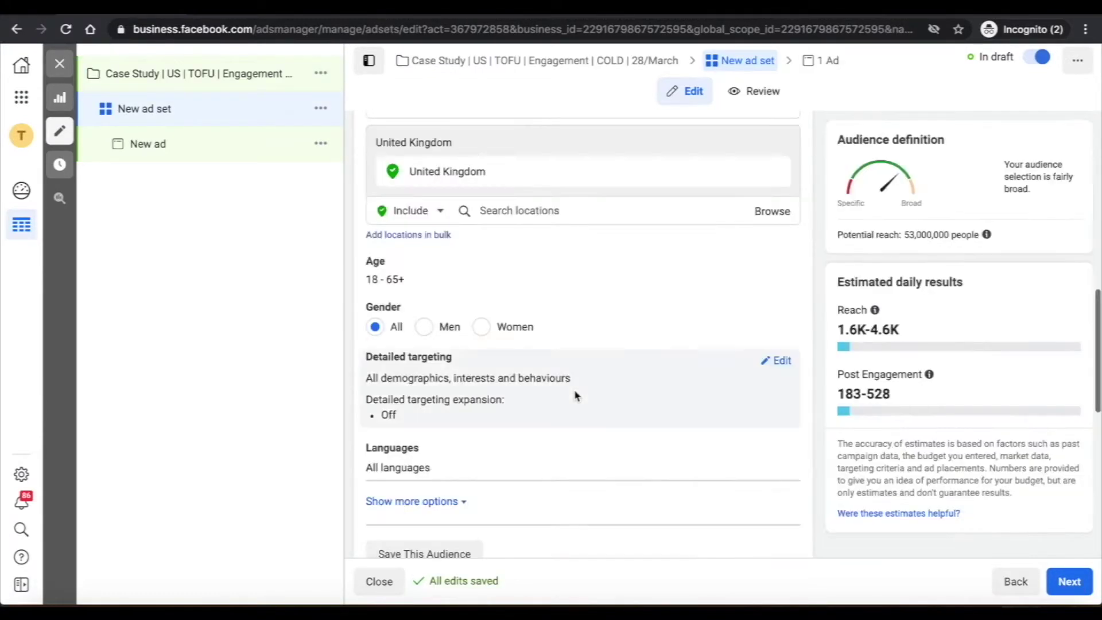
scroll(576, 395, down, 6)
scroll(576, 395, up, 15)
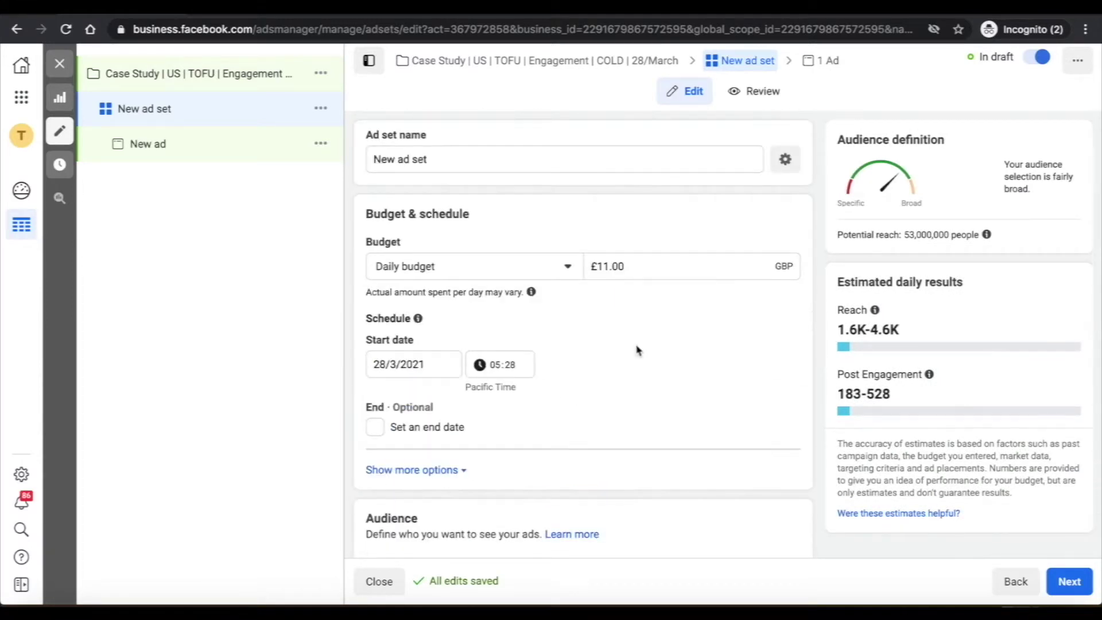
scroll(715, 343, down, 1)
scroll(715, 342, down, 8)
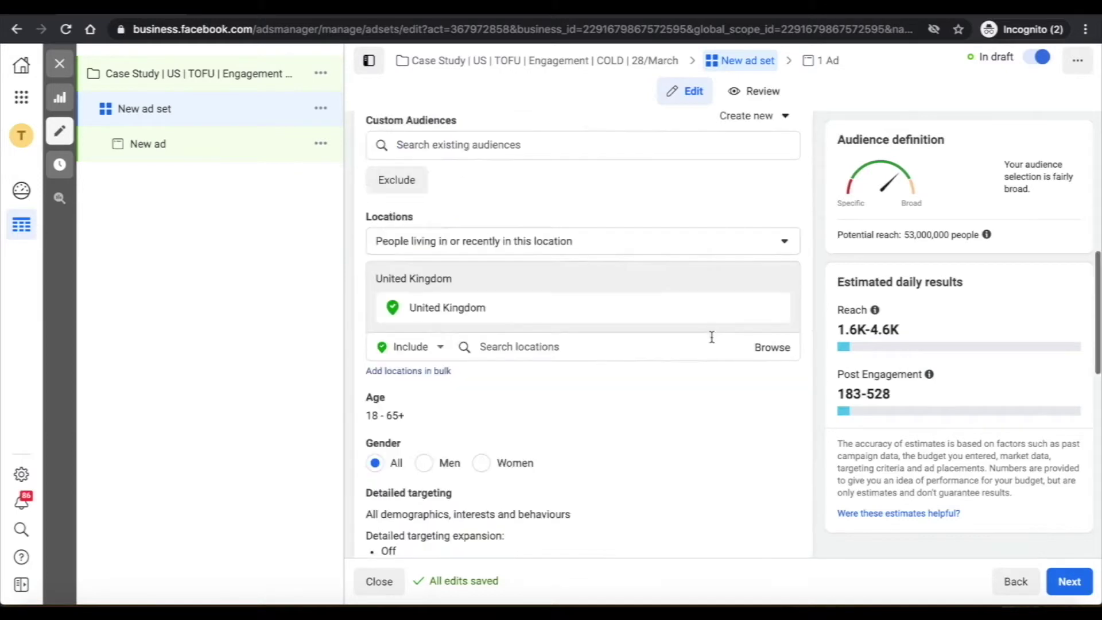
scroll(662, 207, up, 10)
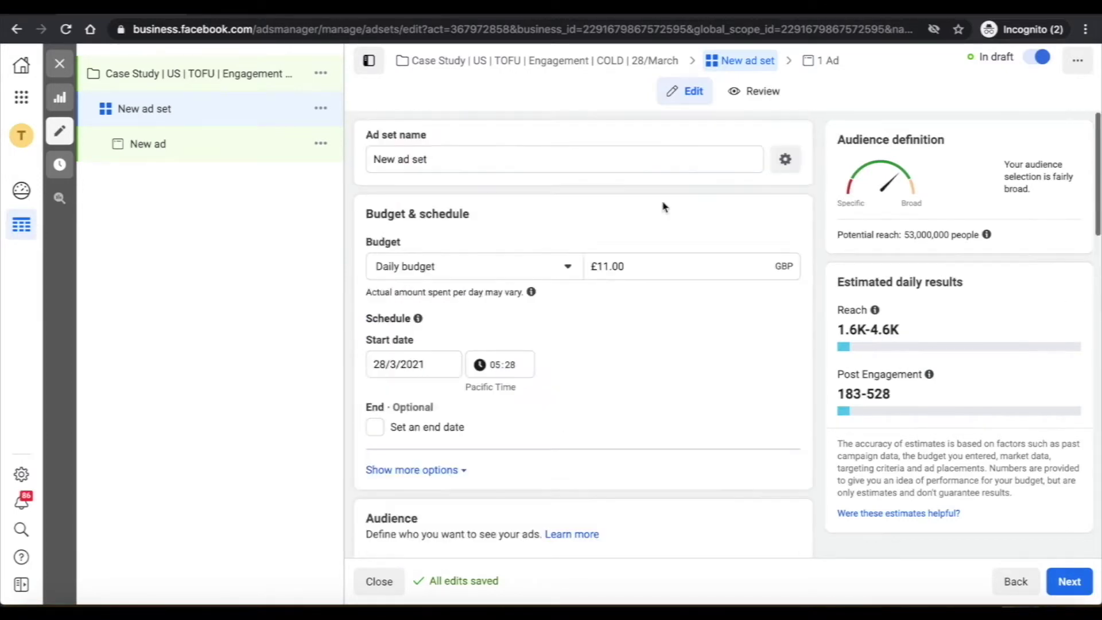
double_click(934, 228)
drag(934, 228, 966, 234)
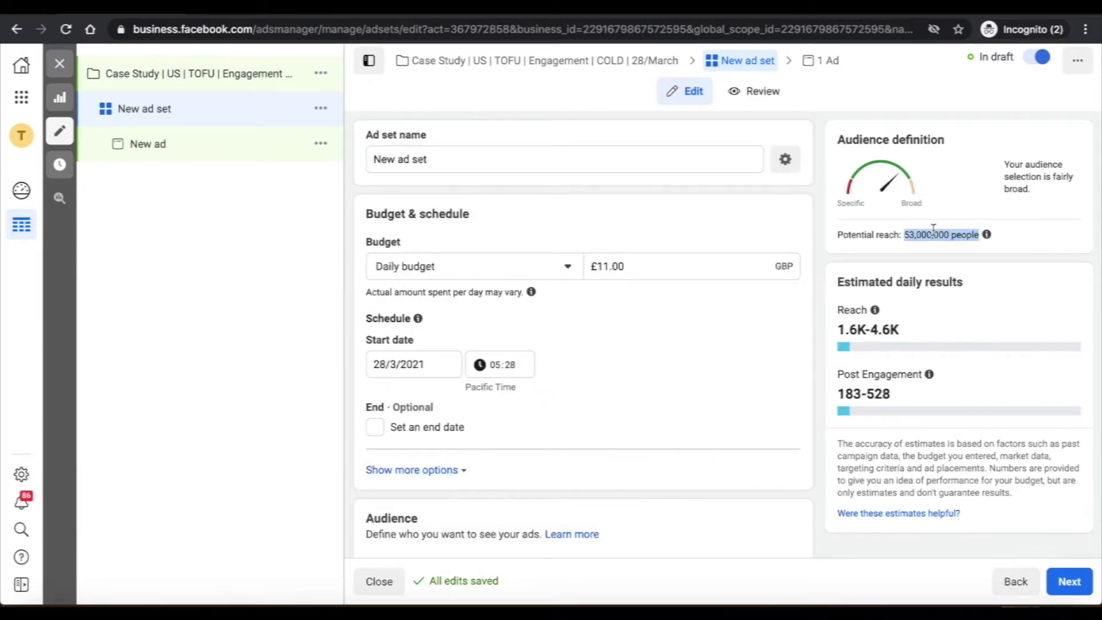
click(442, 159)
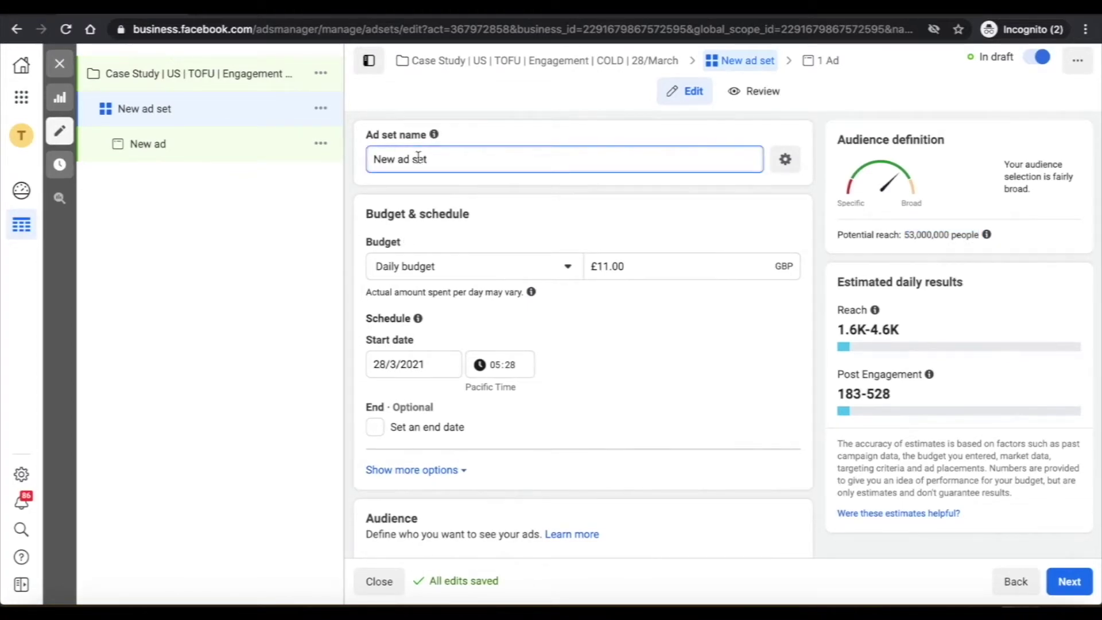
- Set the ad set's daily budget to £5.00
scroll(544, 217, down, 1)
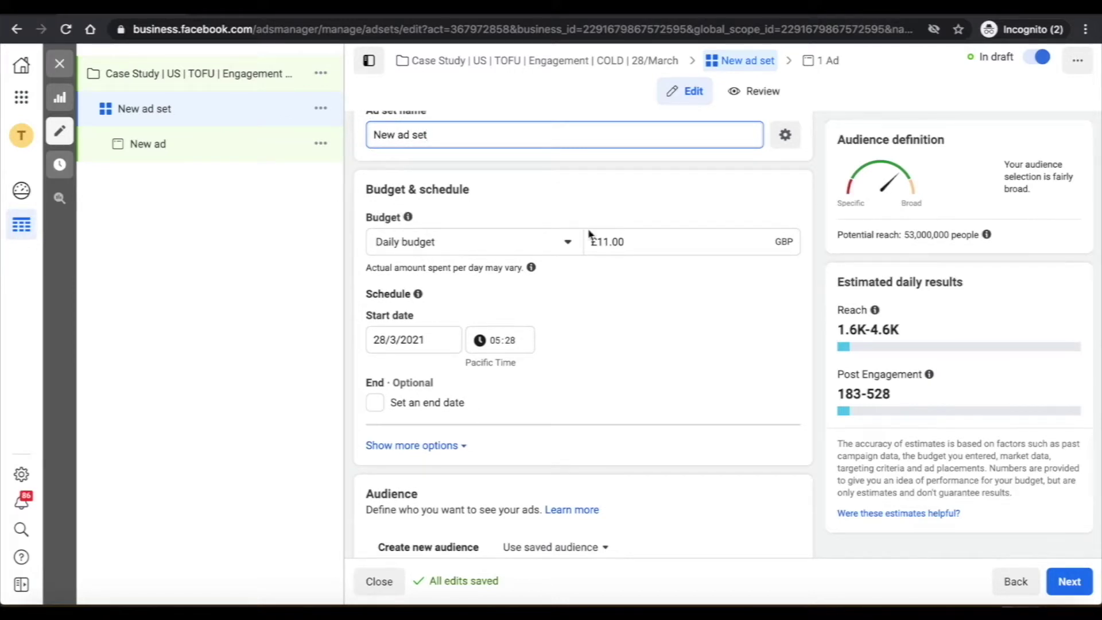
click(608, 242)
key(BackSpace)
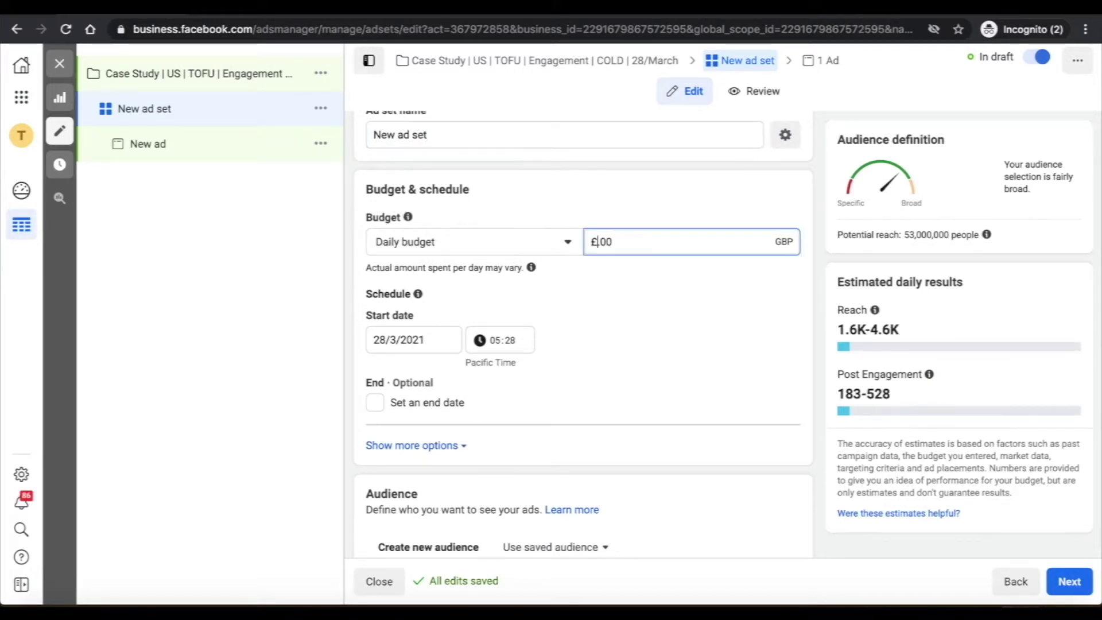
text(5)
click(800, 290)
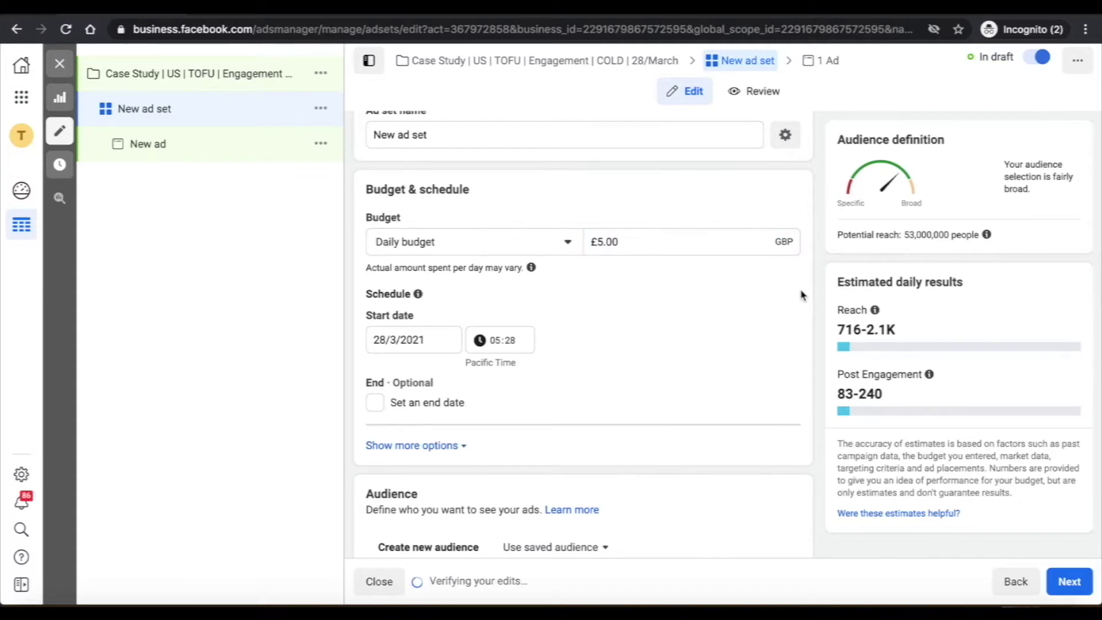
- Choose the ad set's start date and set its start time to 00:01
scroll(801, 293, down, 2)
scroll(802, 295, down, 1)
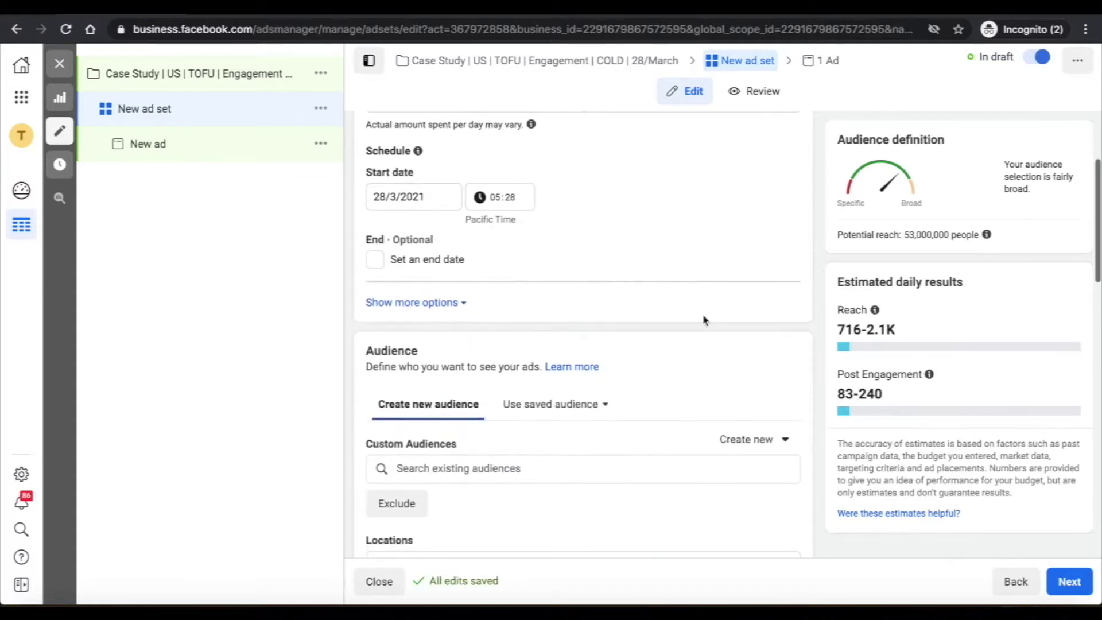
click(402, 197)
click(409, 355)
click(499, 197)
text(00)
click(512, 201)
text(01)
- Look through the existing custom and lookalike audiences available for the ad set
scroll(787, 295, down, 4)
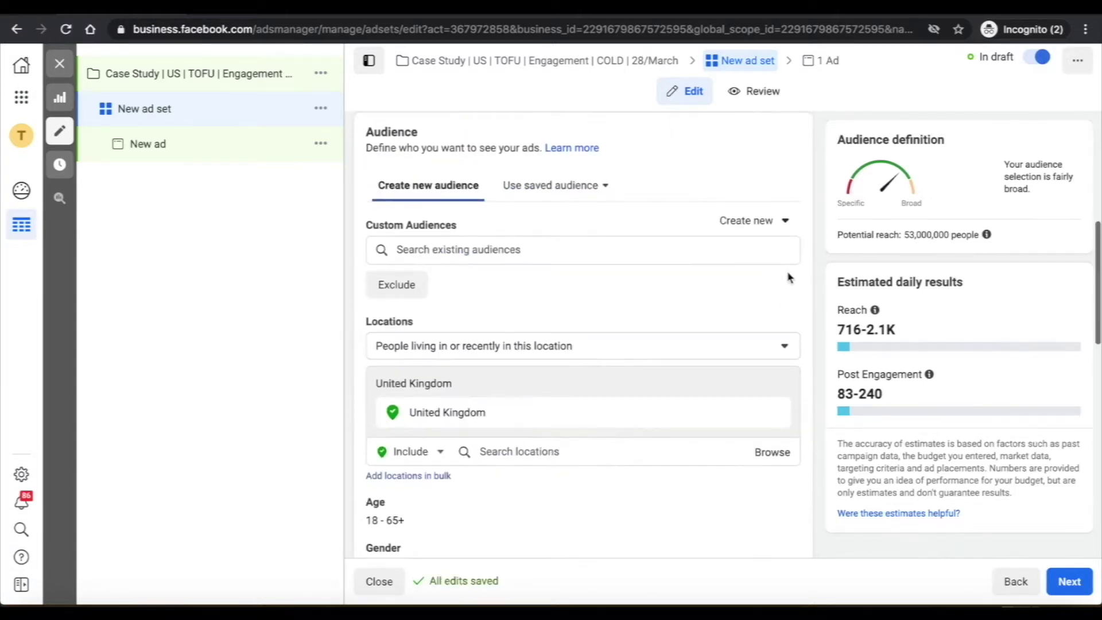
scroll(808, 285, down, 1)
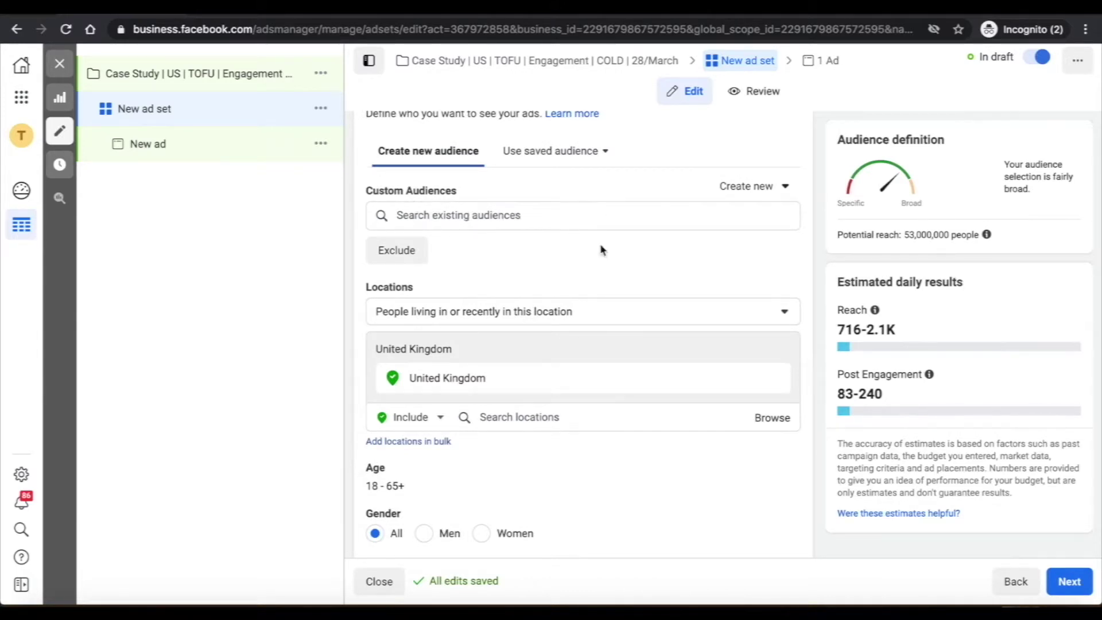
scroll(603, 250, down, 1)
click(507, 208)
key(ctrl+Up)
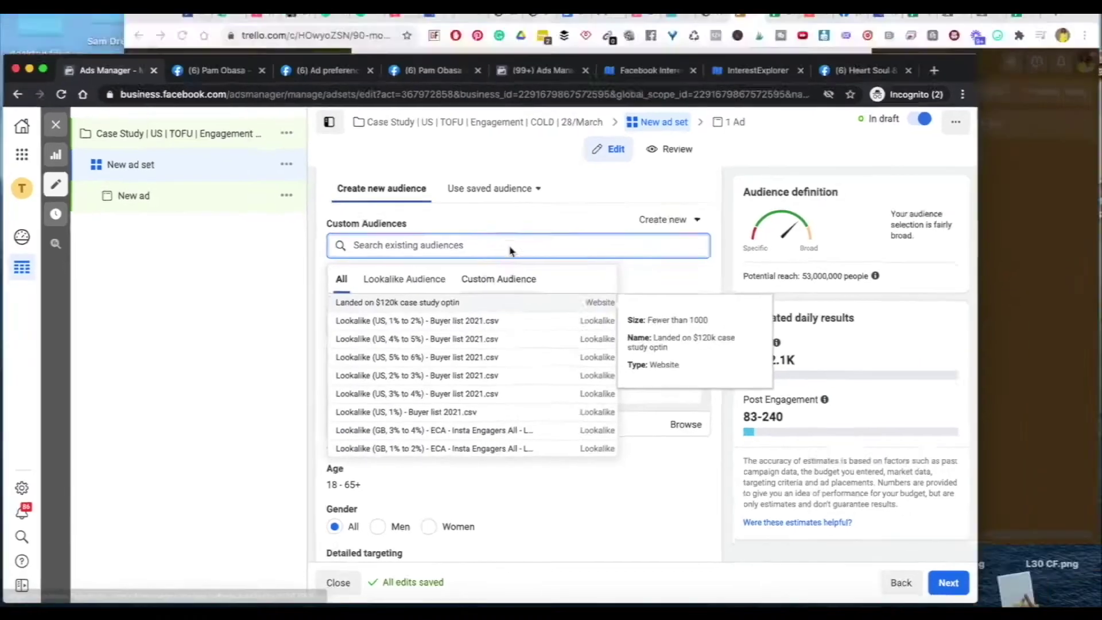
key(ctrl+Up)
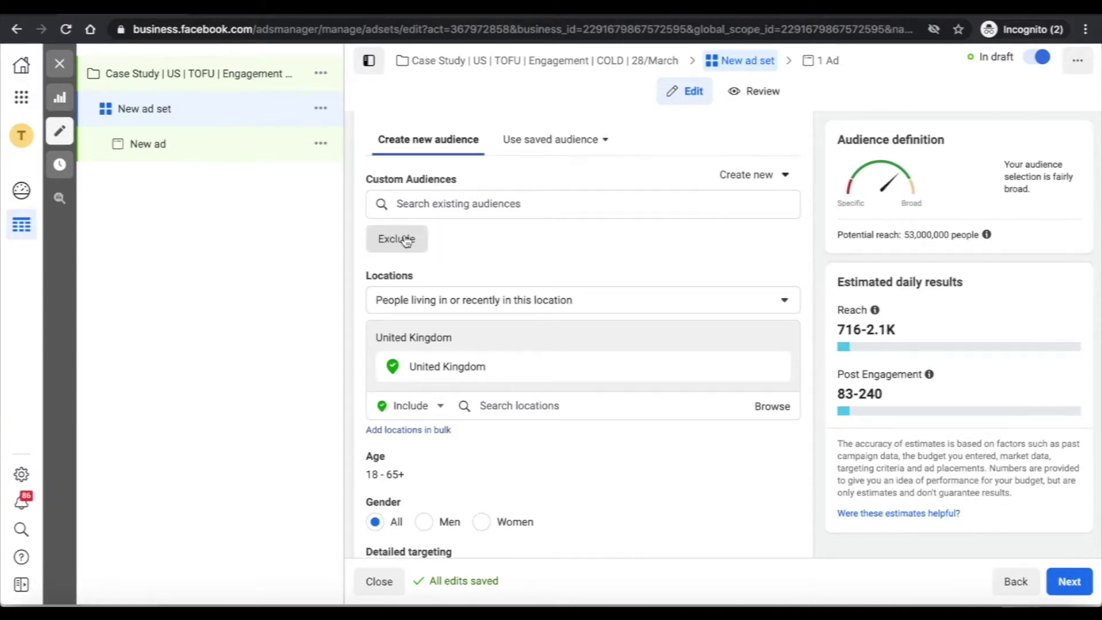
- Replace the United Kingdom with the United States as the audience's targeted location
scroll(521, 251, down, 1)
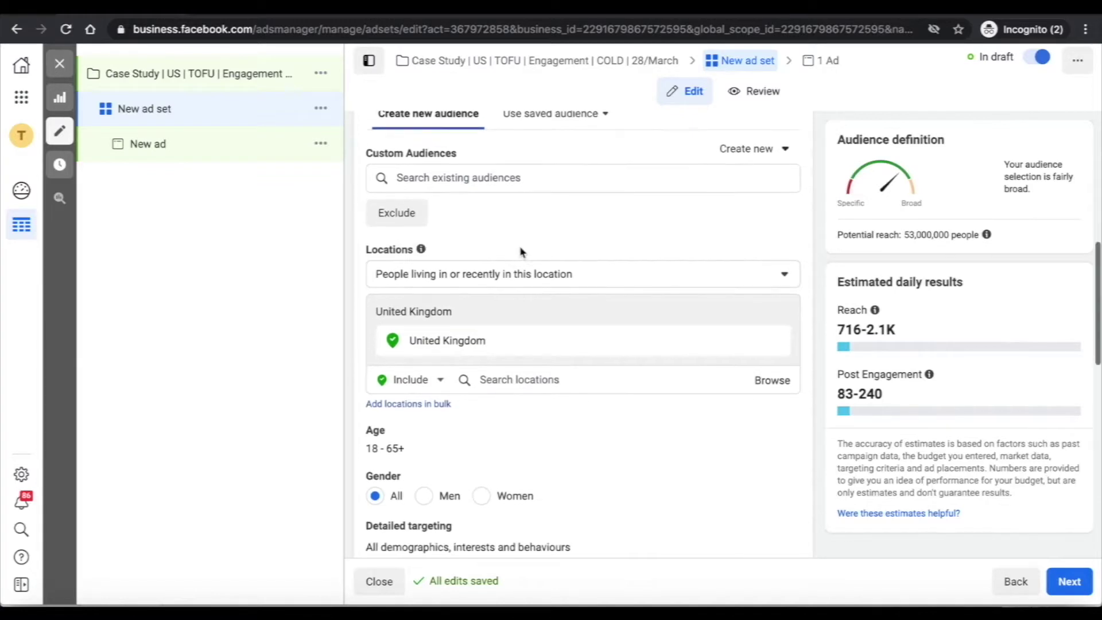
scroll(441, 220, down, 2)
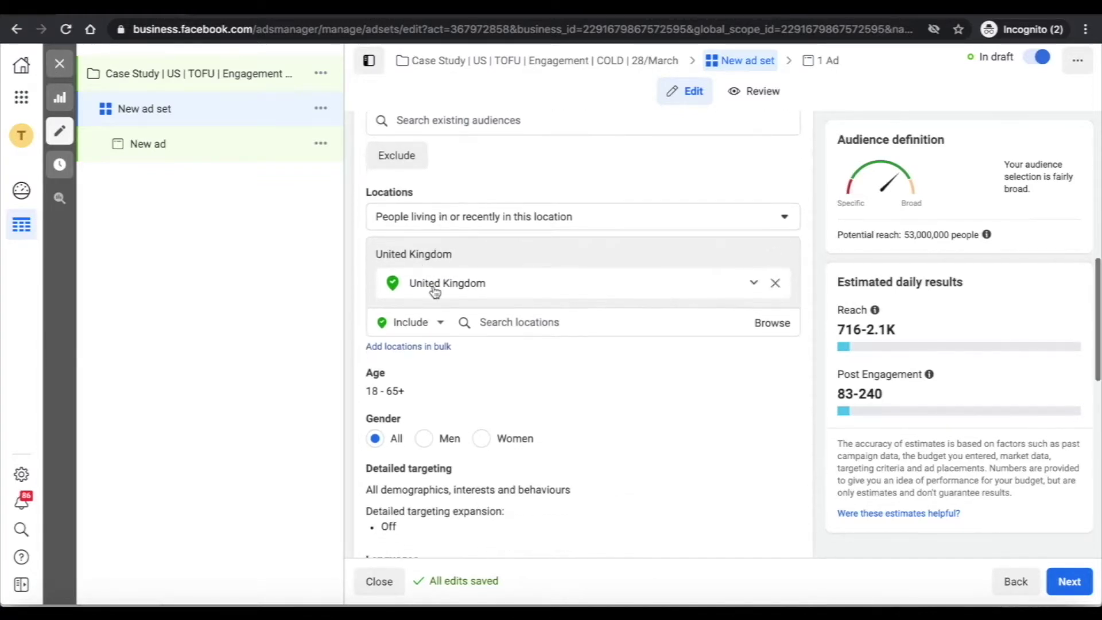
scroll(434, 290, down, 1)
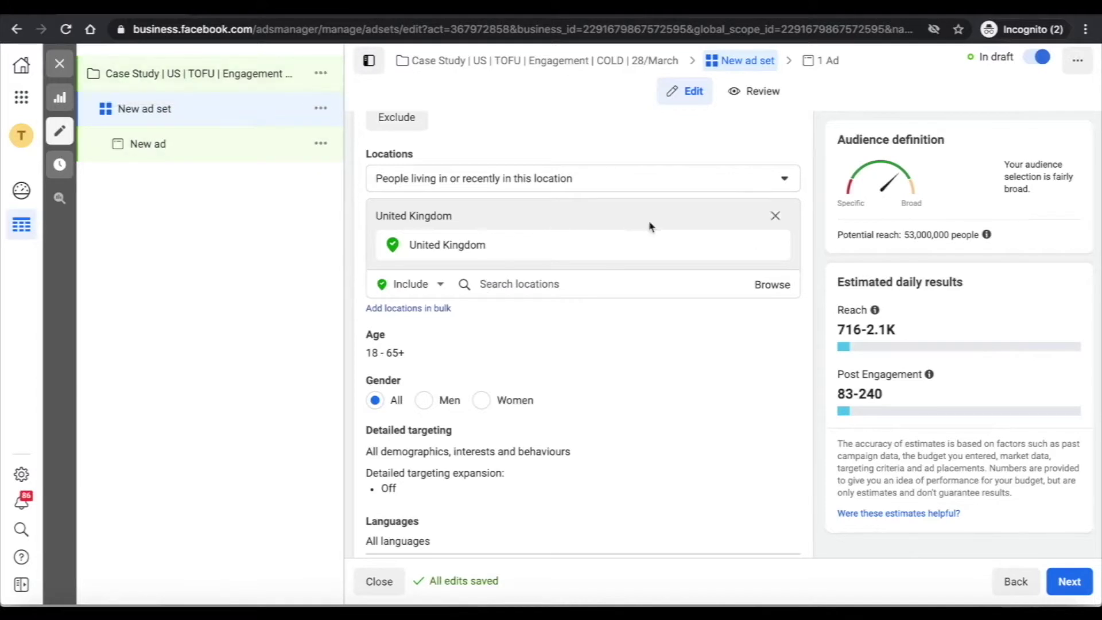
click(777, 245)
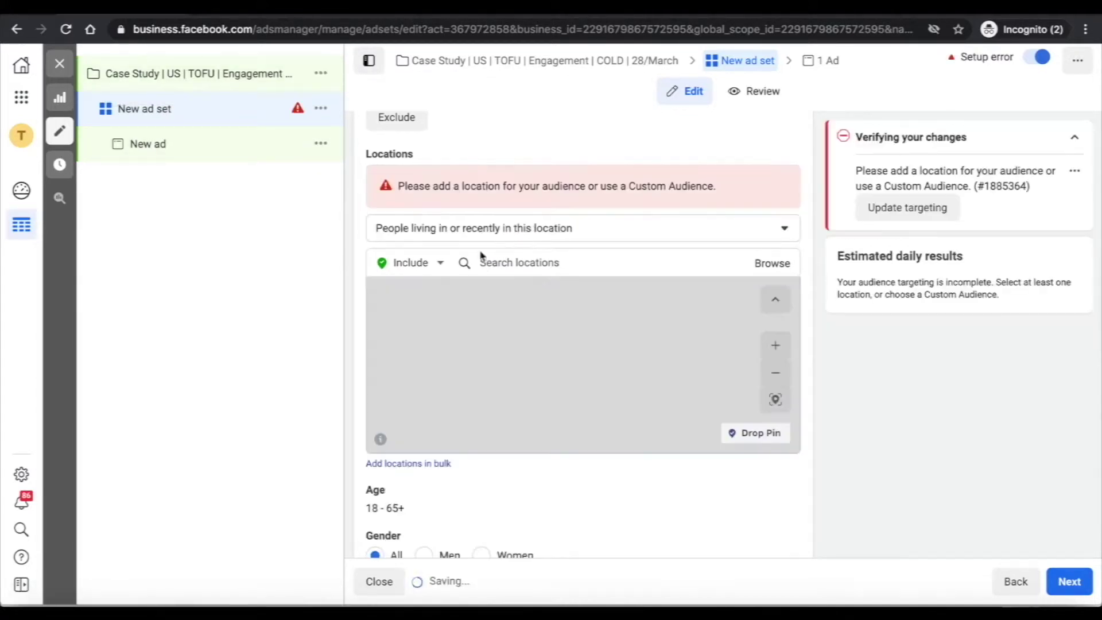
click(525, 262)
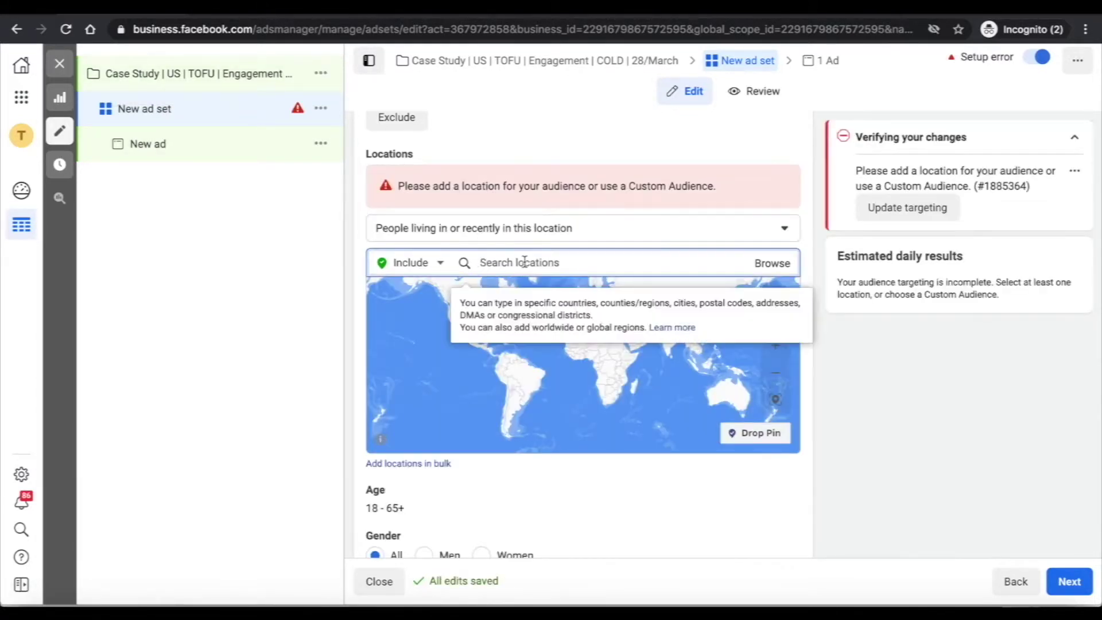
text(united states)
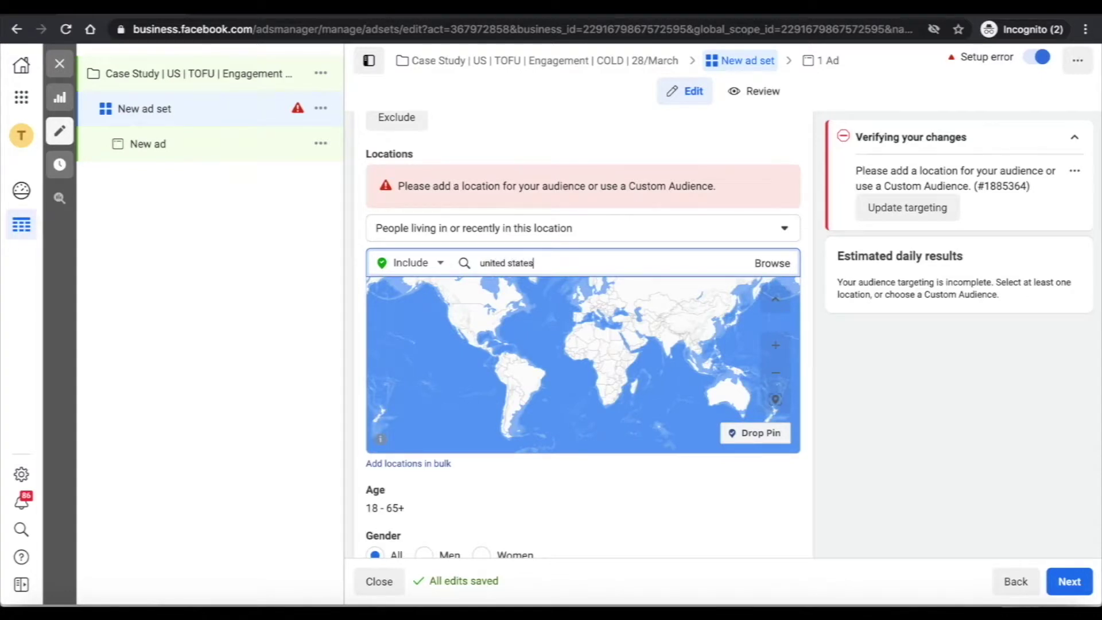
click(529, 295)
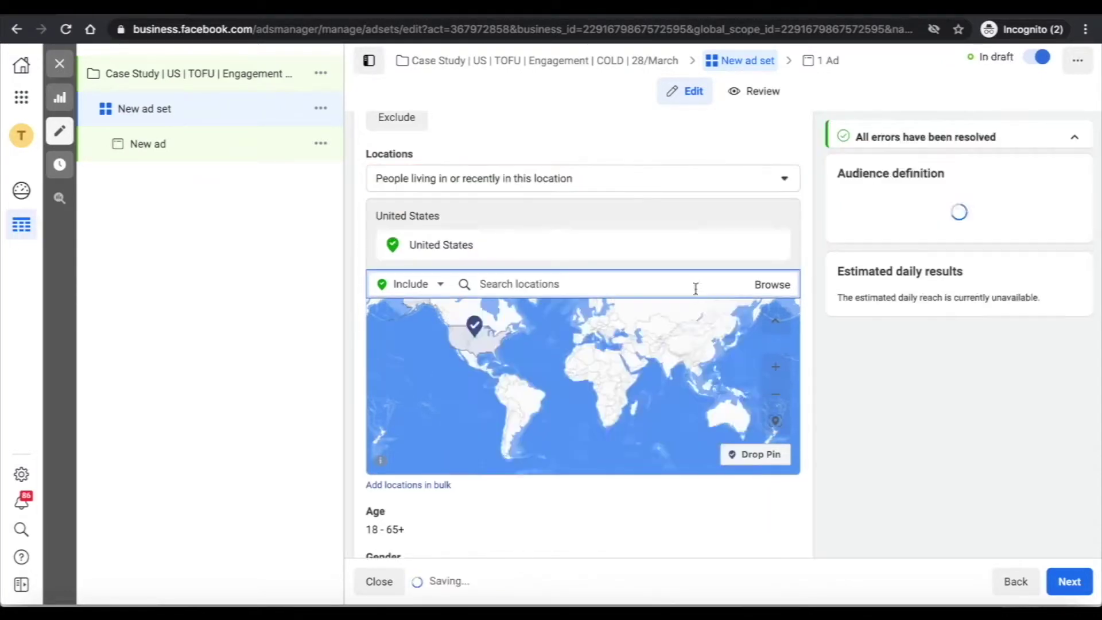
click(812, 294)
- Set the audience's minimum age to 30 and limit the gender to women
scroll(812, 294, down, 3)
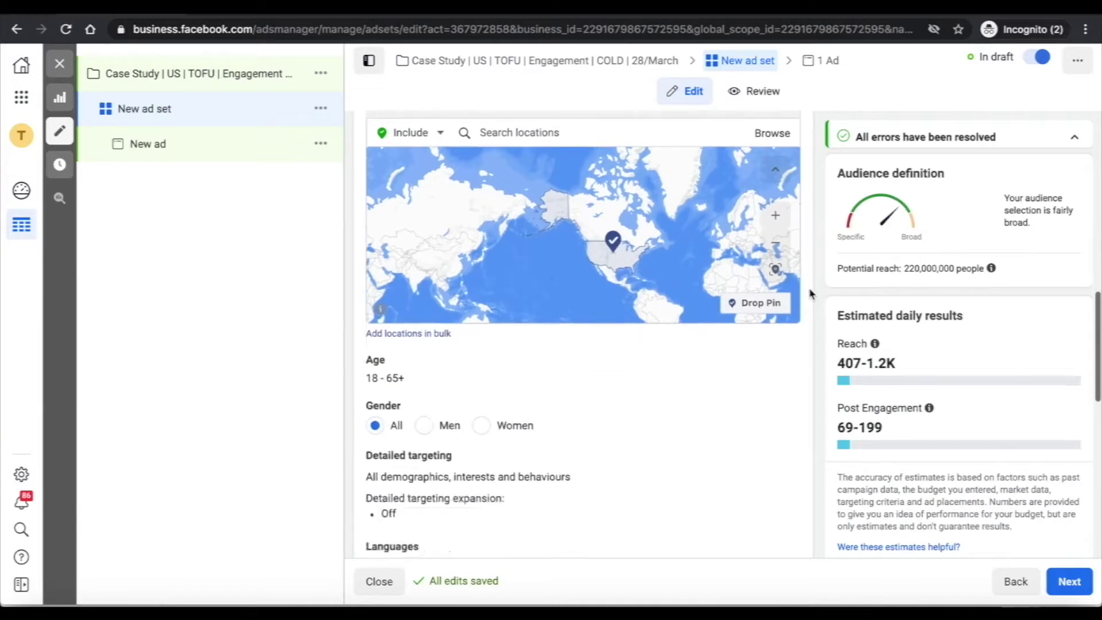
scroll(811, 294, down, 2)
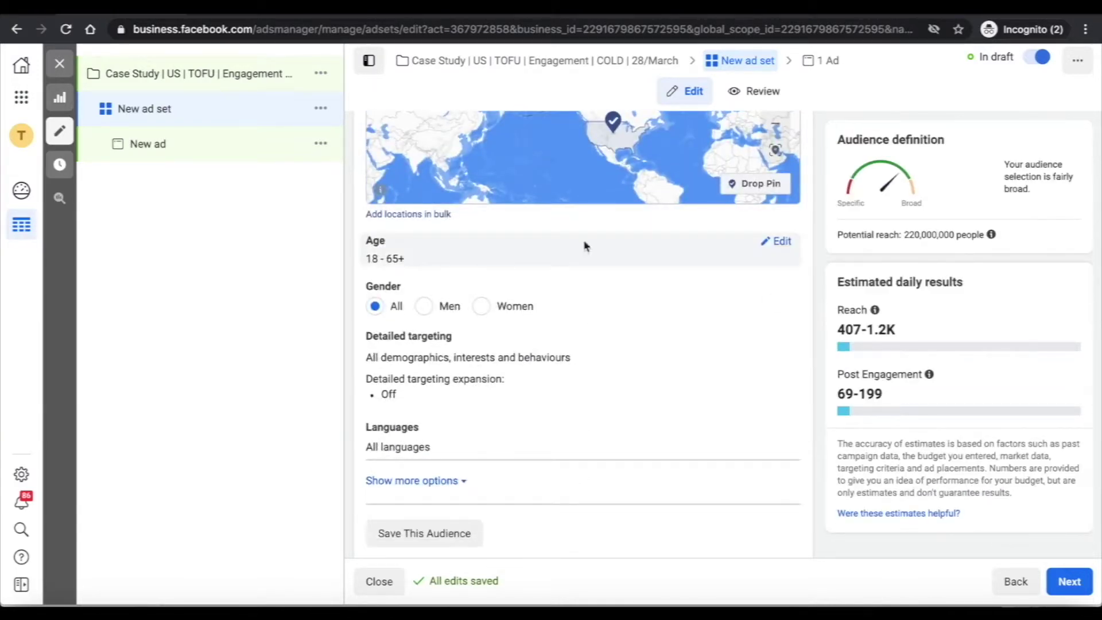
click(781, 243)
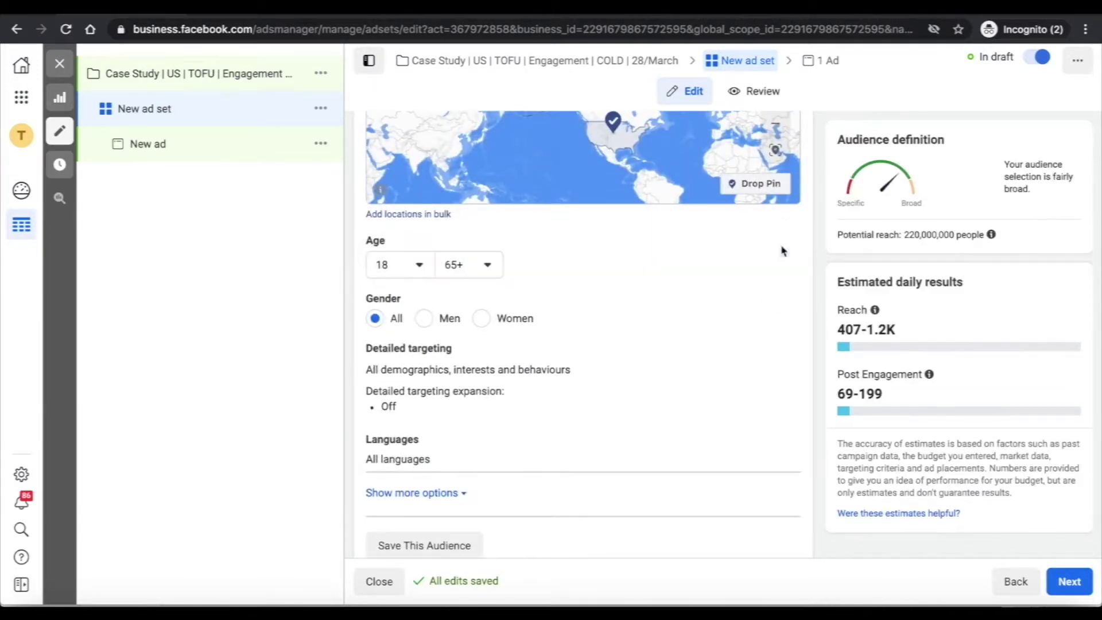
click(419, 266)
scroll(426, 425, down, 3)
scroll(394, 424, down, 1)
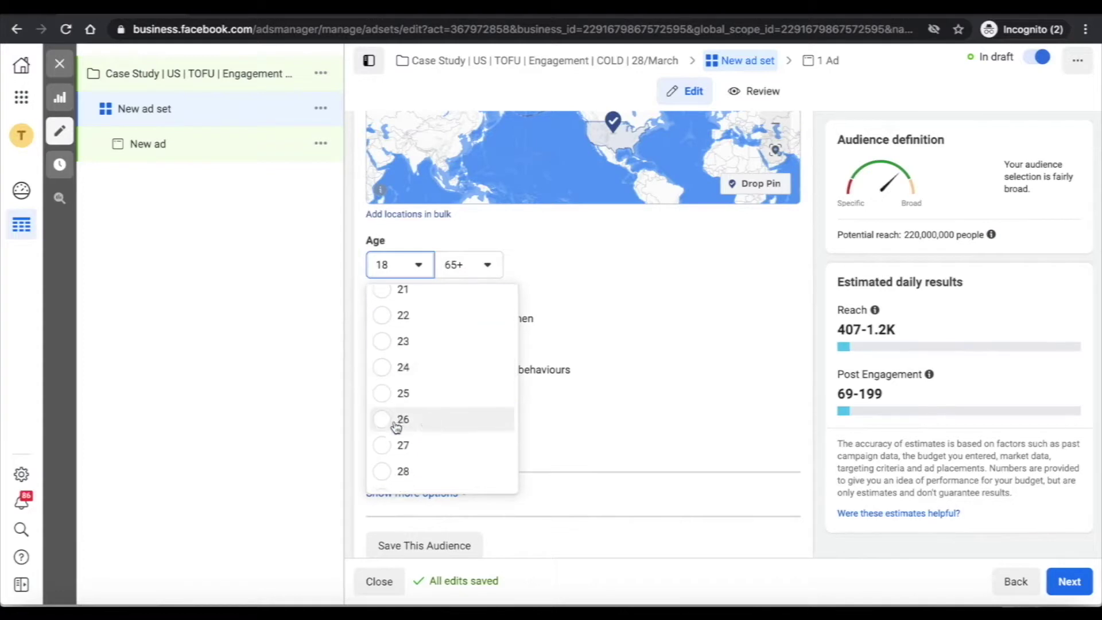
scroll(387, 445, down, 1)
scroll(380, 474, down, 1)
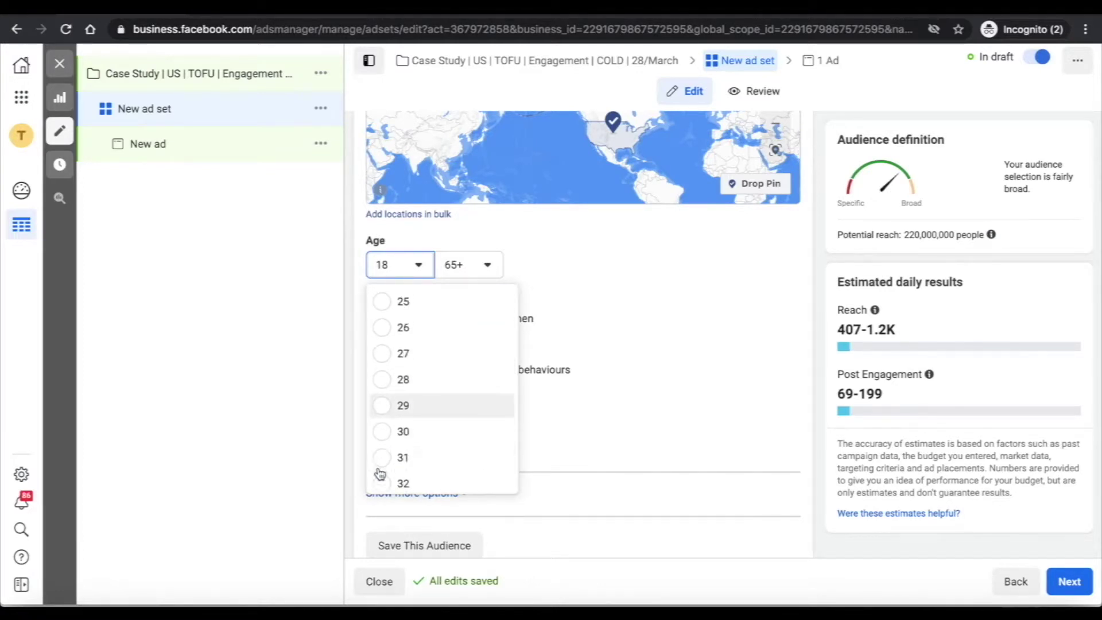
click(381, 436)
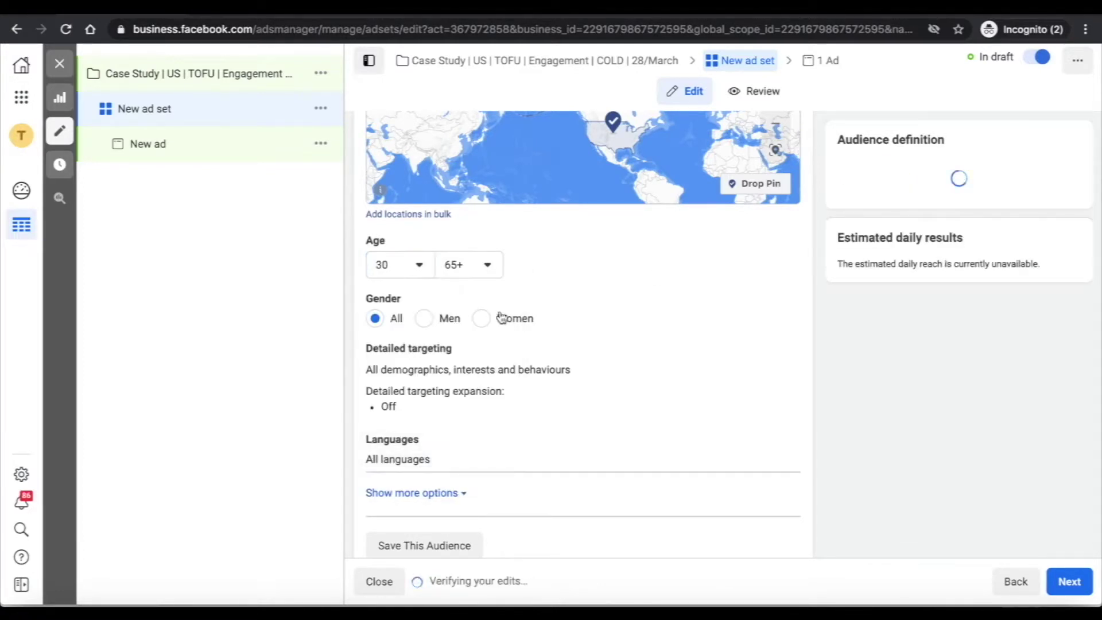
click(481, 319)
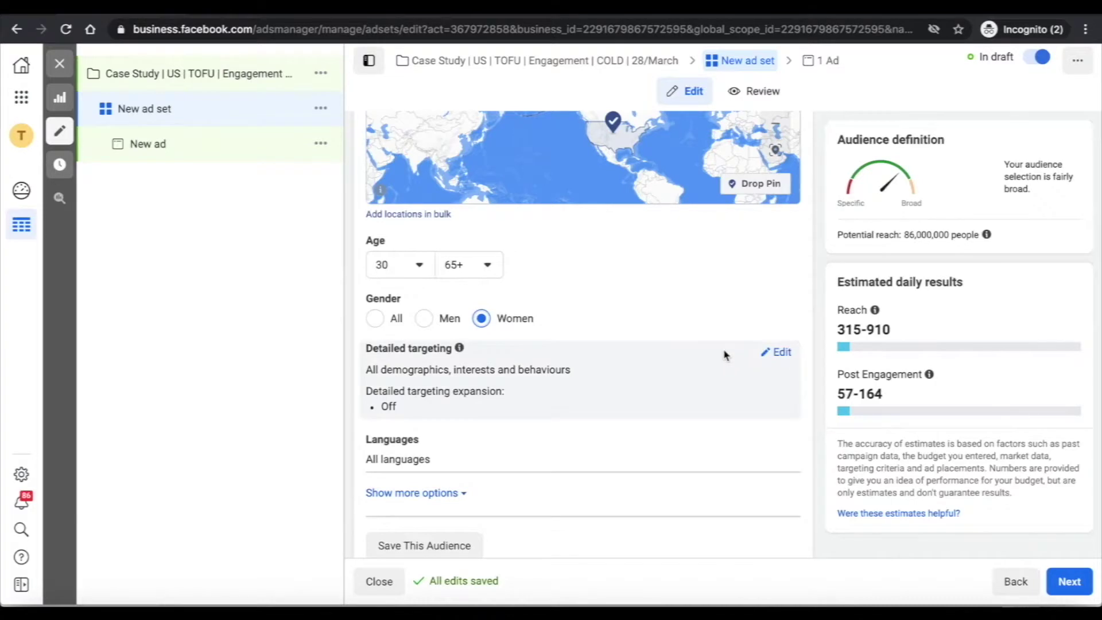
- Add the interest Amy Porterfield to the audience's detailed targeting
scroll(723, 354, down, 2)
scroll(723, 354, down, 1)
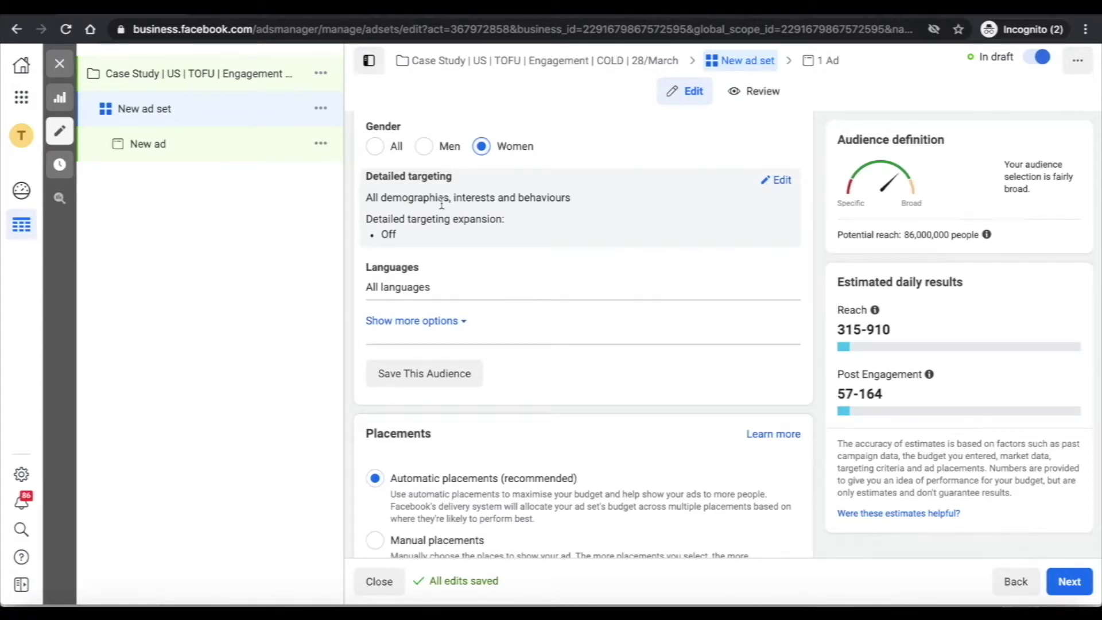
scroll(442, 205, up, 10)
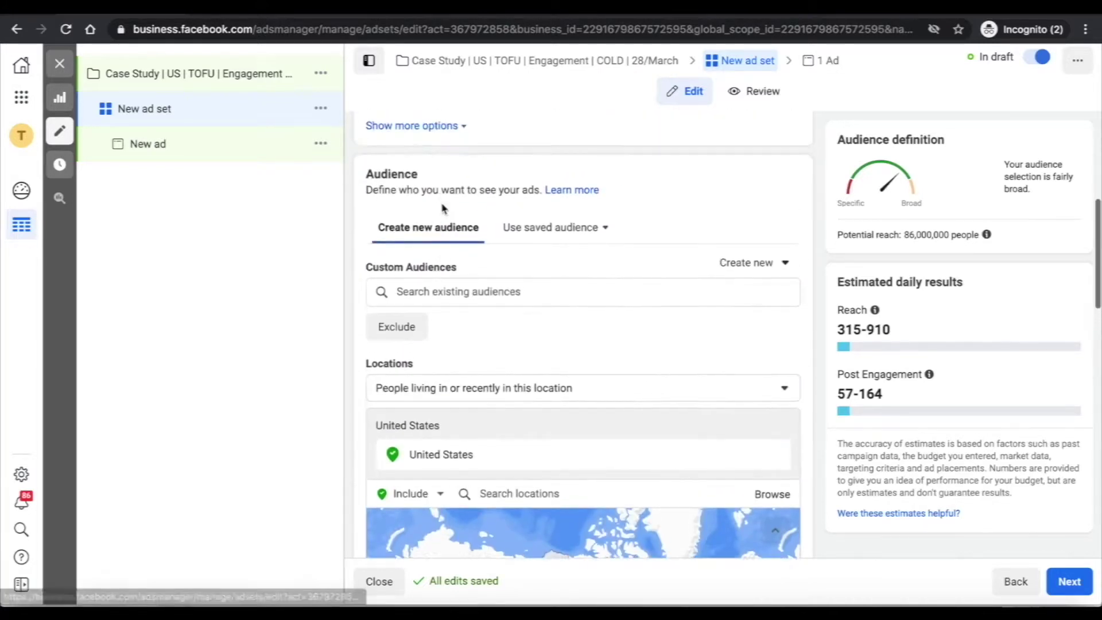
scroll(442, 208, up, 1)
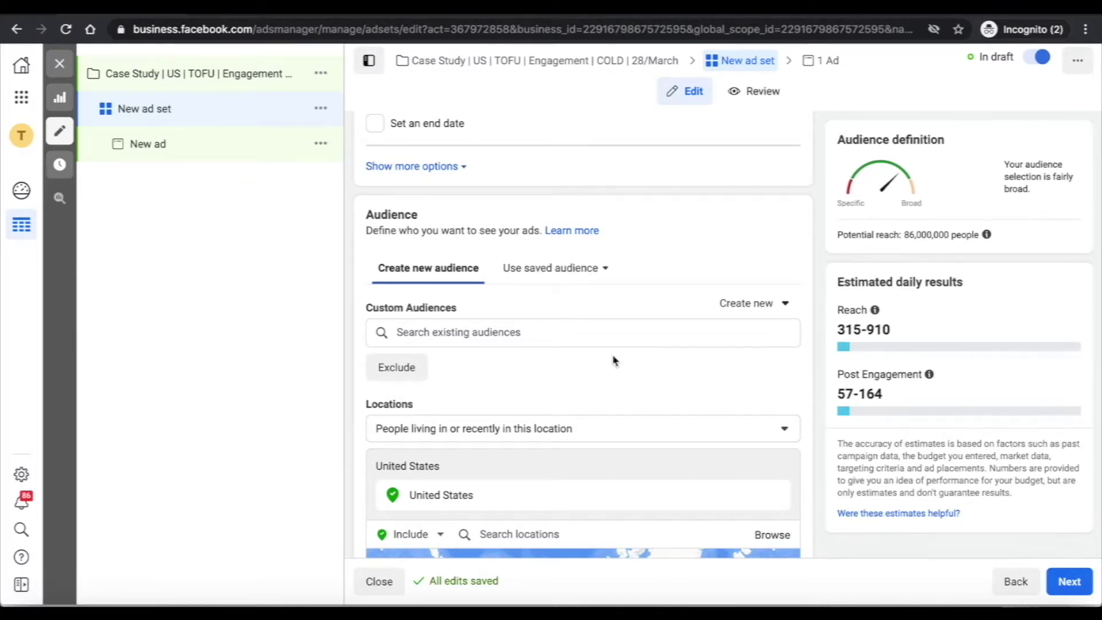
scroll(741, 364, down, 8)
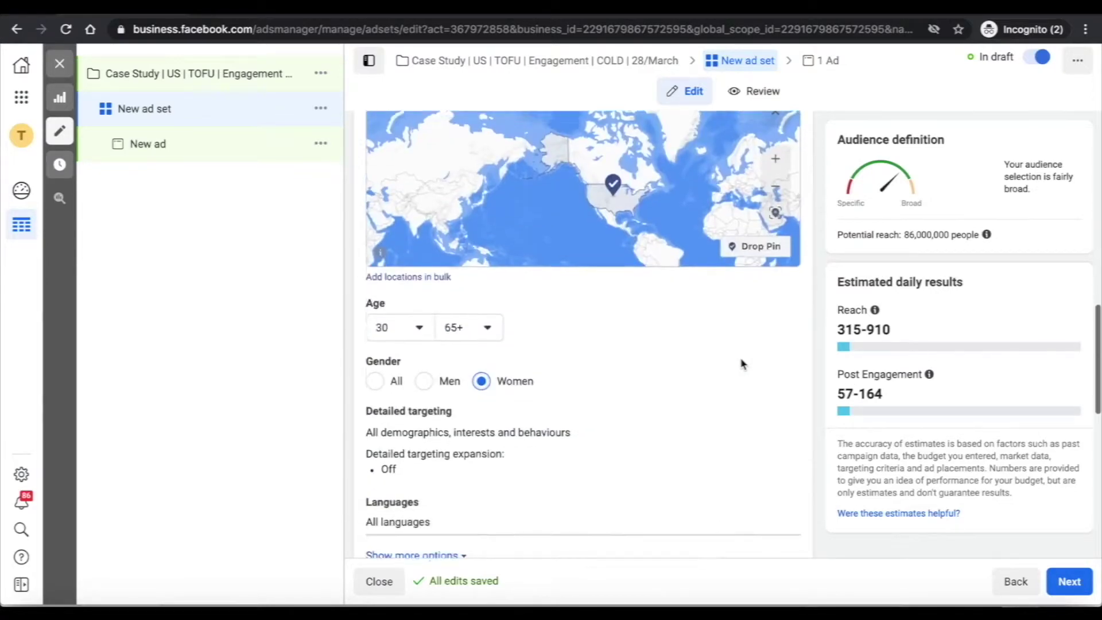
scroll(740, 364, down, 3)
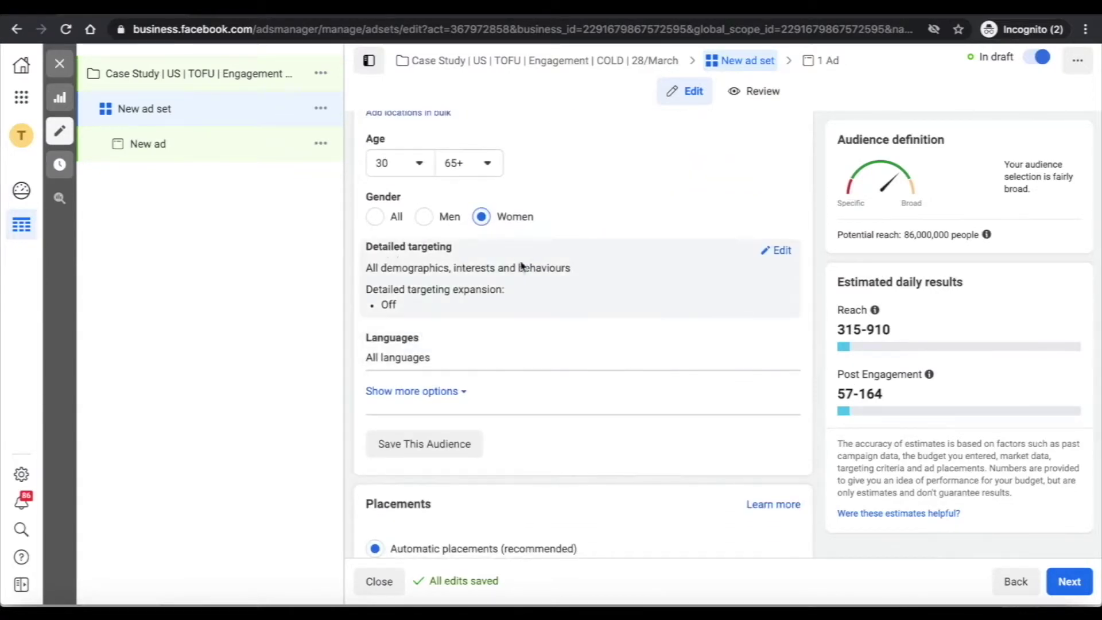
click(782, 252)
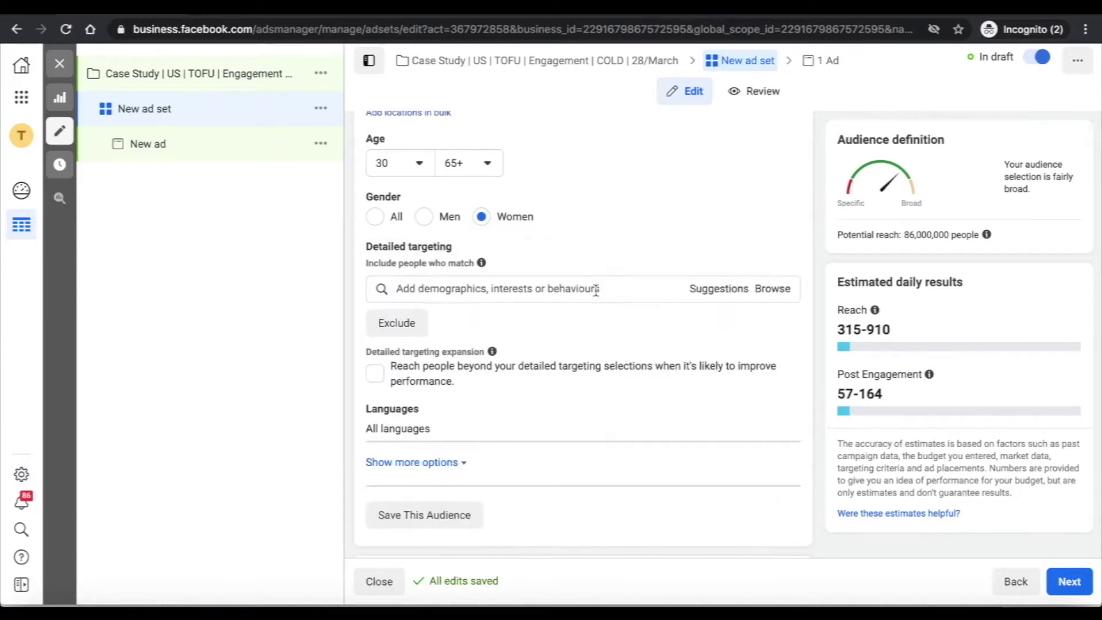
scroll(551, 376, down, 1)
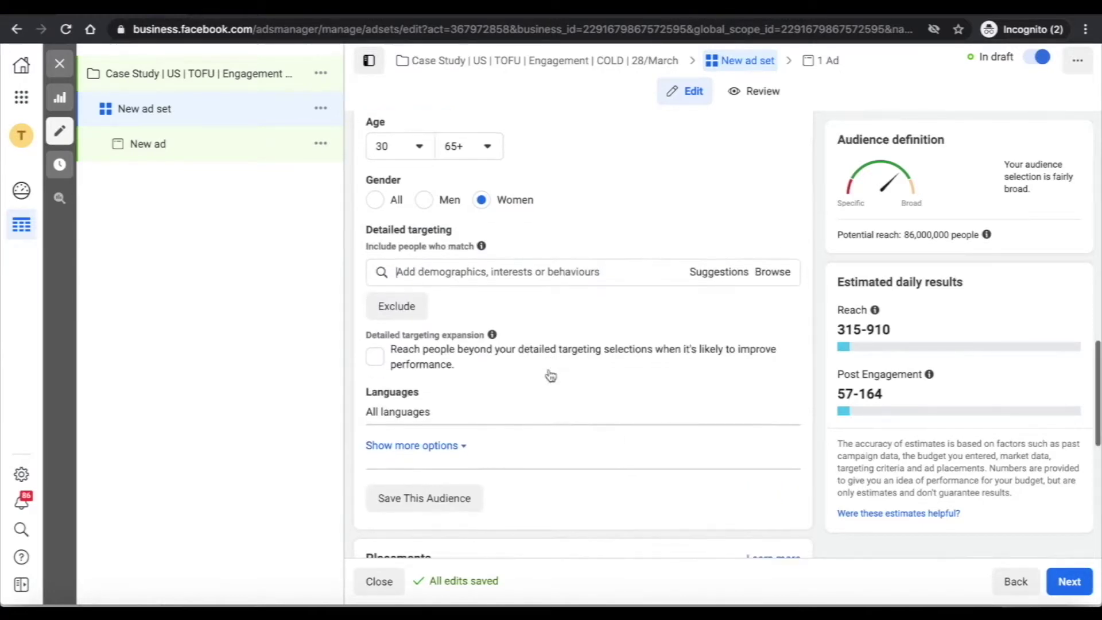
click(480, 271)
text(amy porterfi)
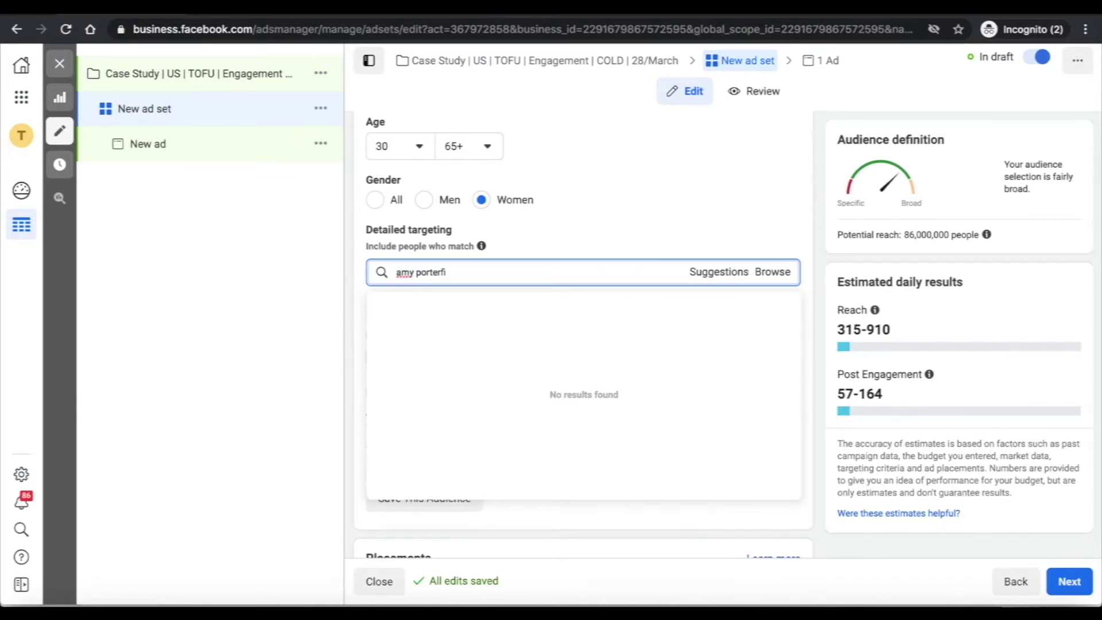
text(ld)
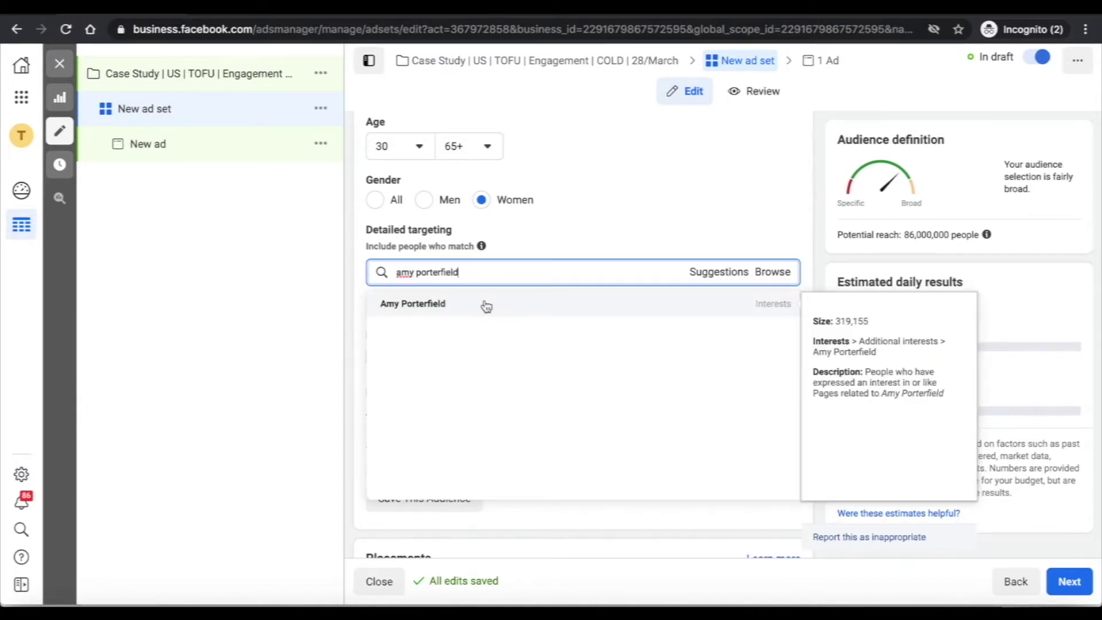
click(485, 305)
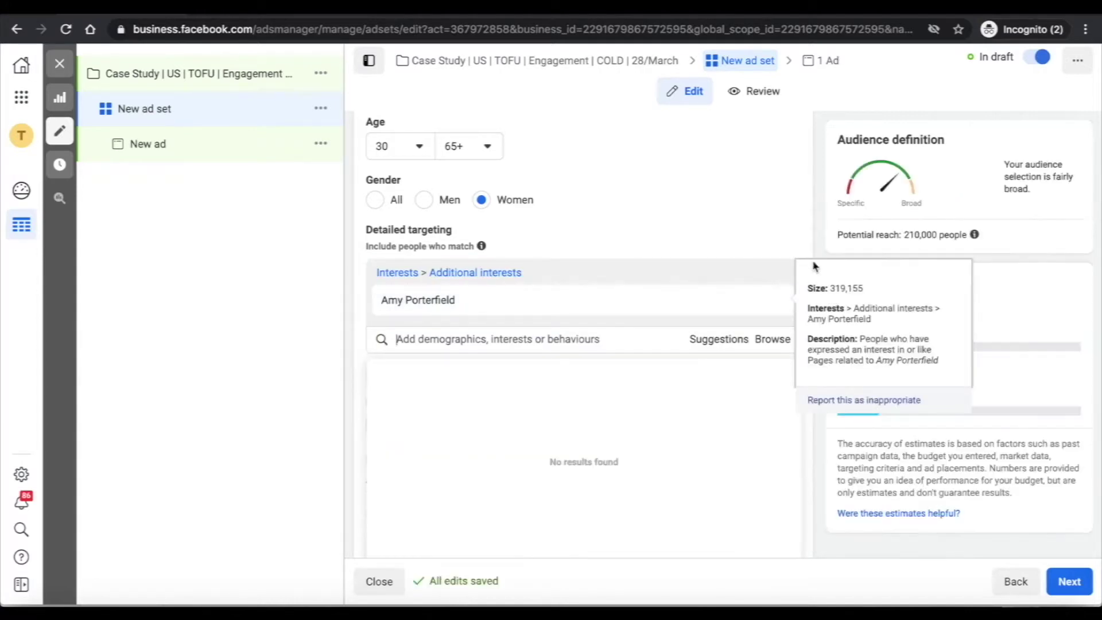
click(818, 267)
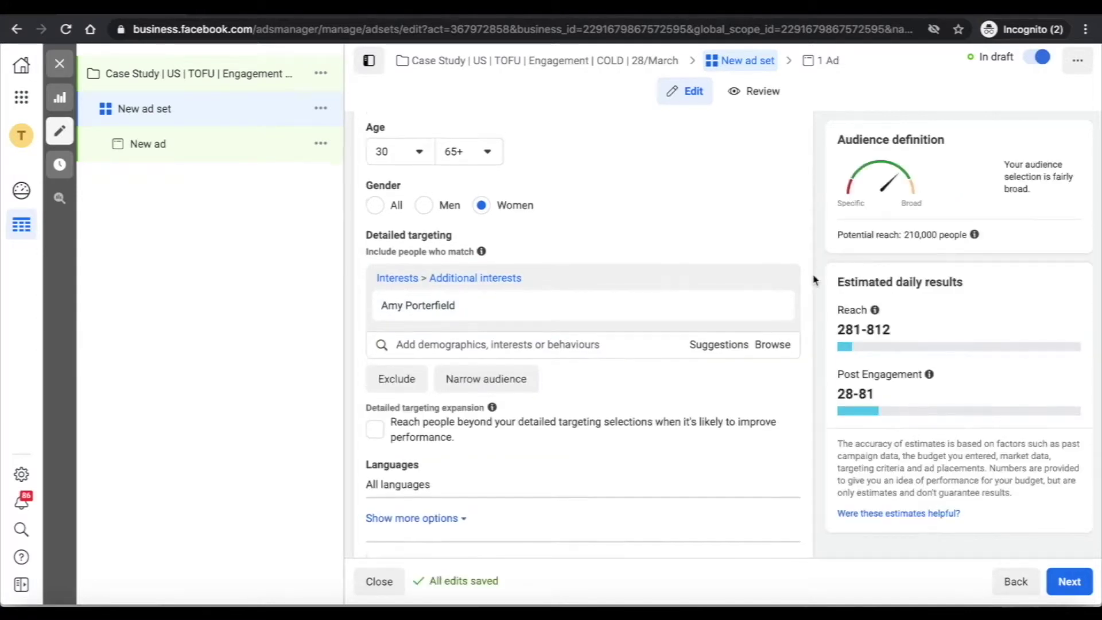
- Switch the audience's gender to All to compare the potential reach, and set it back to Women
scroll(815, 280, up, 1)
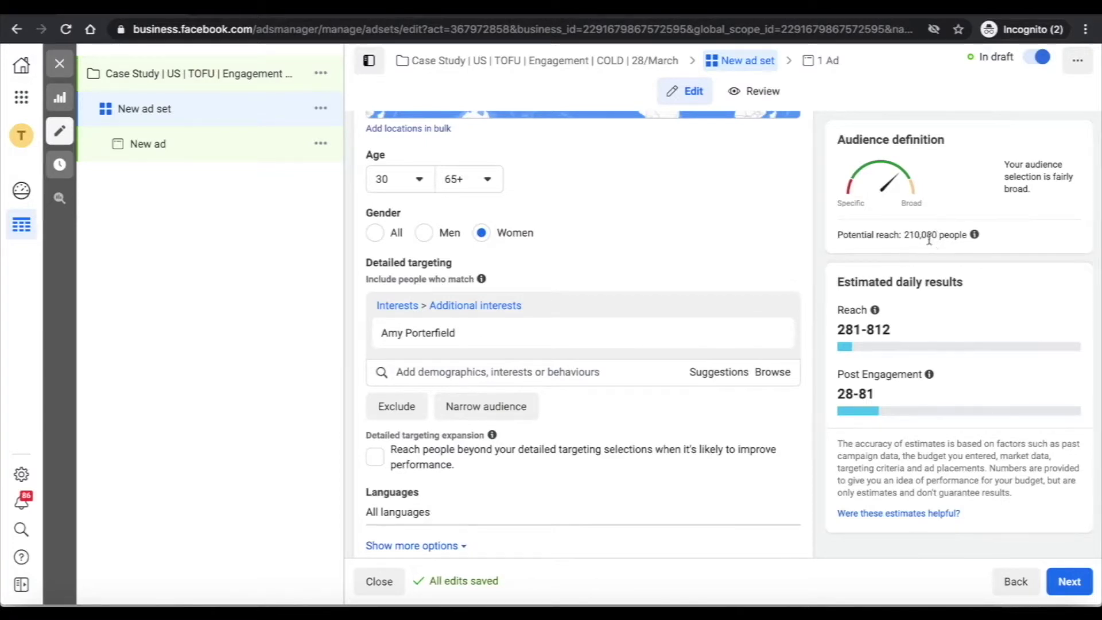
scroll(779, 281, up, 10)
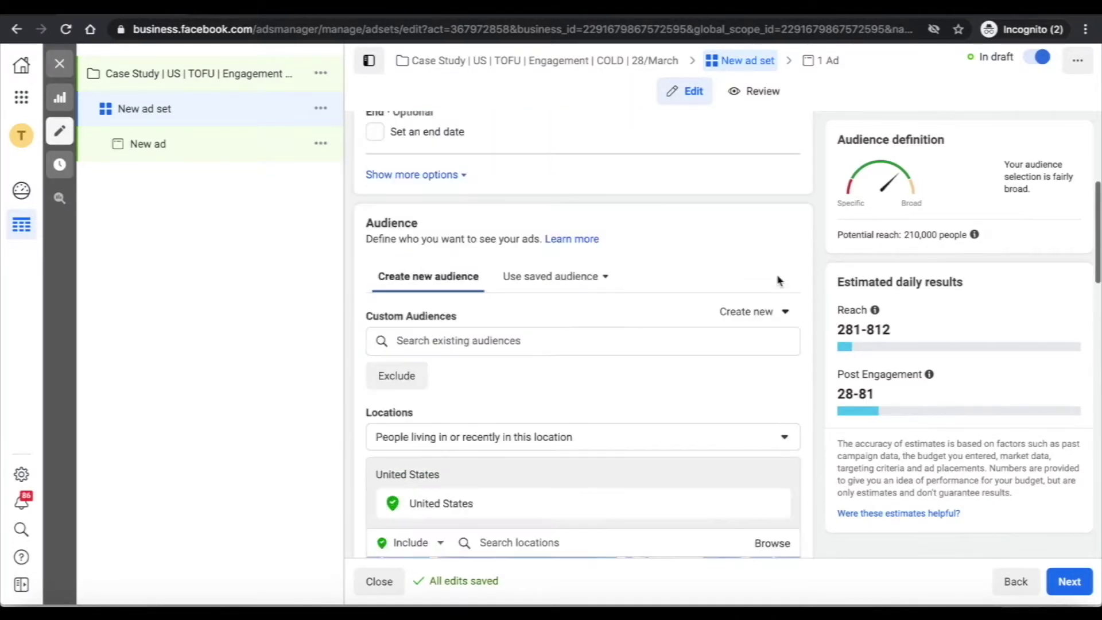
scroll(779, 281, up, 4)
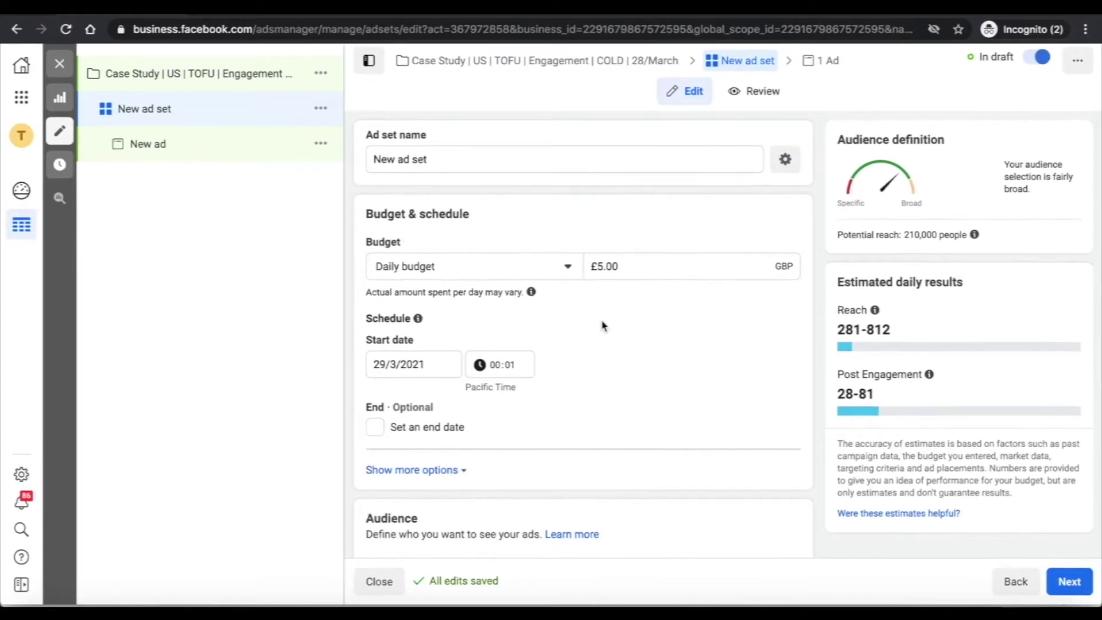
scroll(644, 370, down, 1)
scroll(644, 370, down, 8)
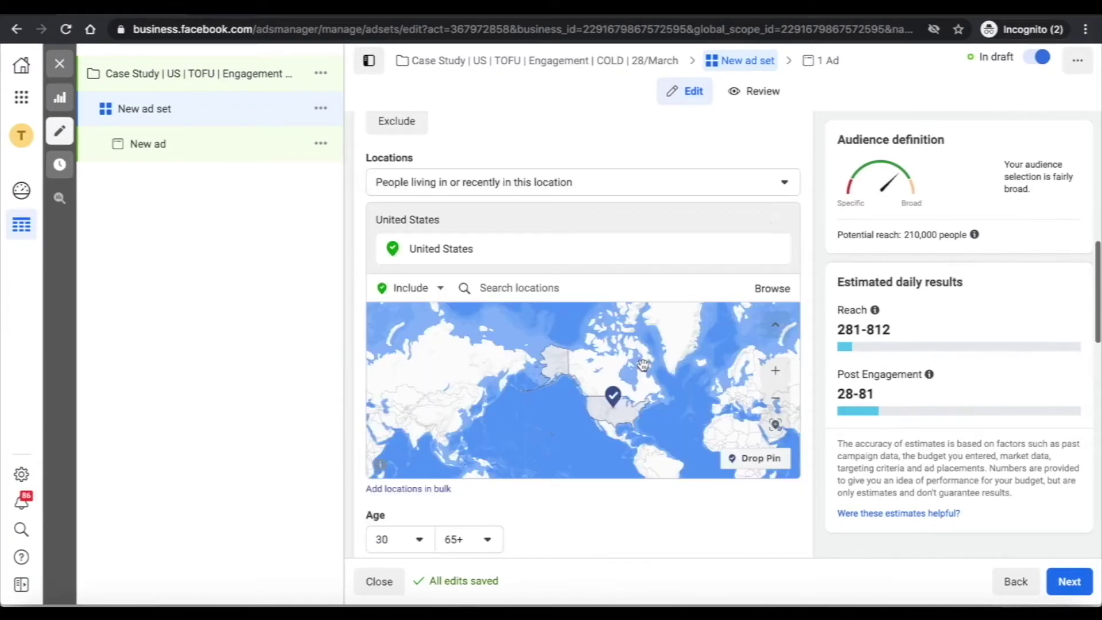
scroll(805, 310, down, 5)
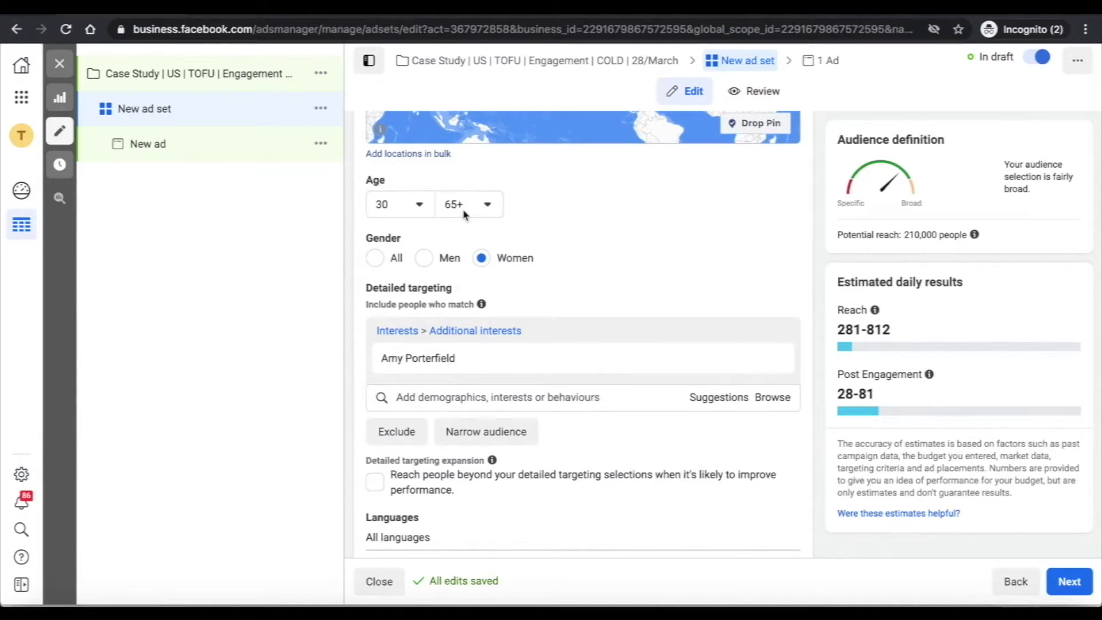
click(375, 260)
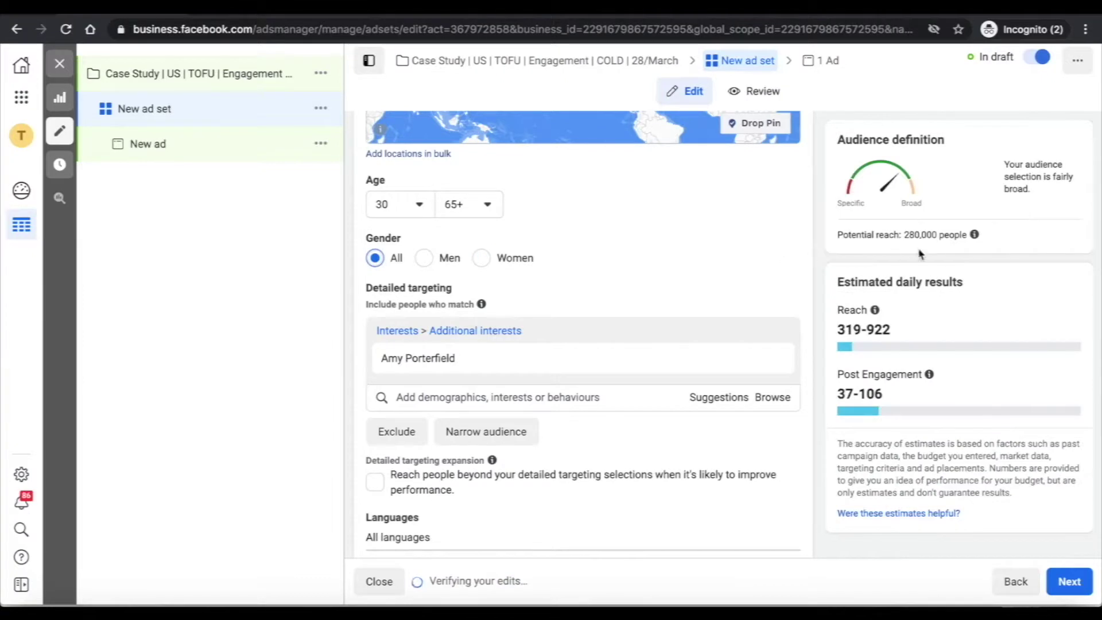
drag(906, 235, 968, 235)
click(736, 270)
click(482, 259)
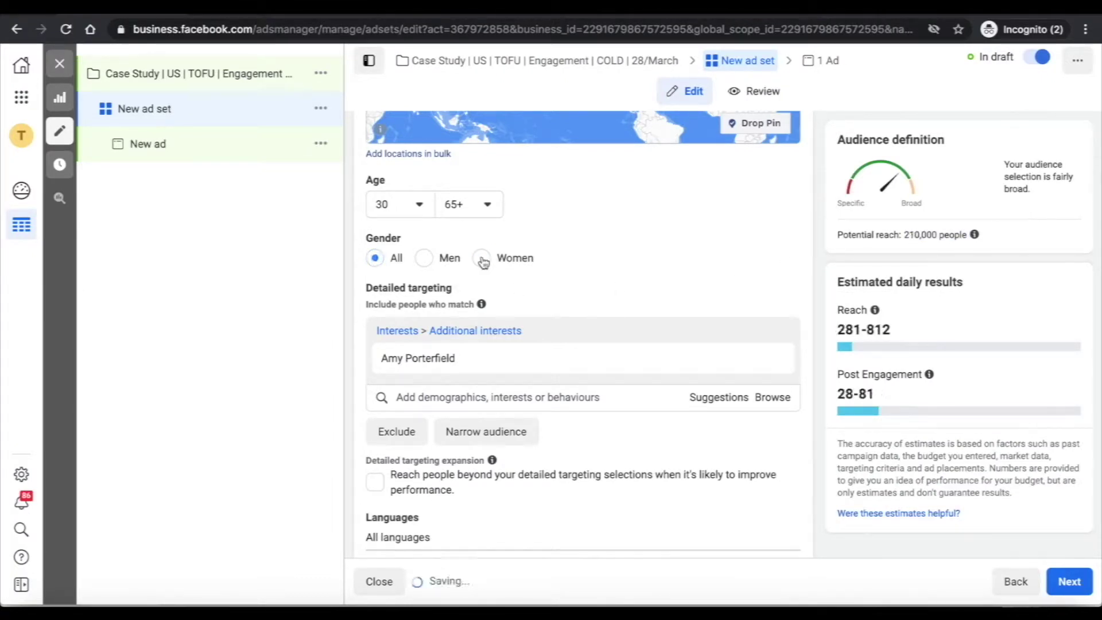
- Lower the audience's minimum age to 24 to compare the potential reach, and set it back to 30
click(419, 205)
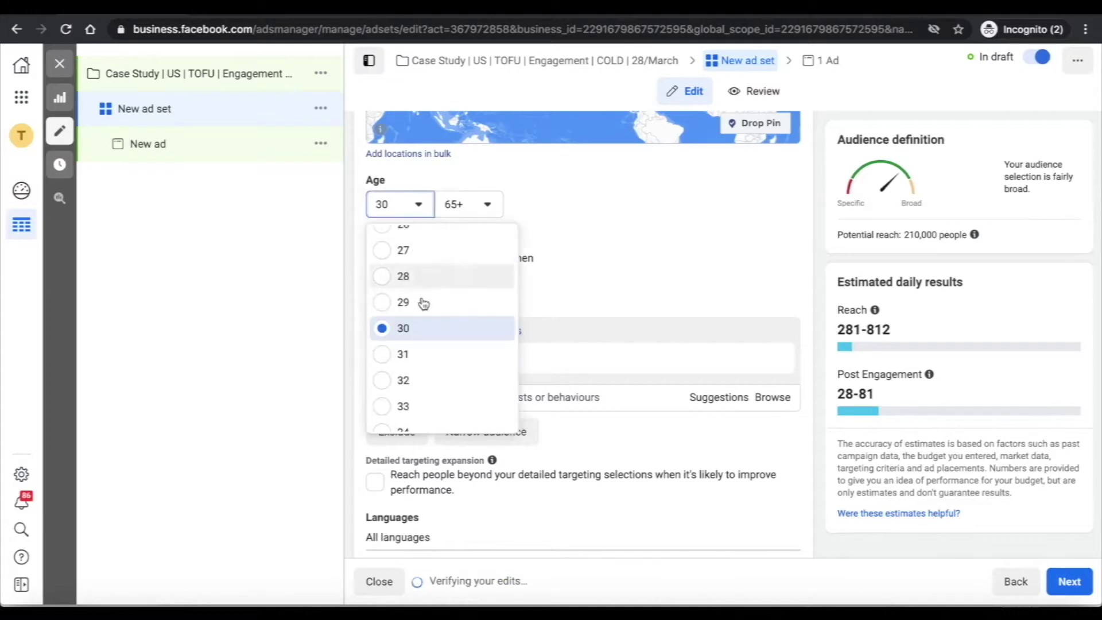
scroll(424, 303, up, 1)
scroll(424, 303, up, 1)
click(402, 277)
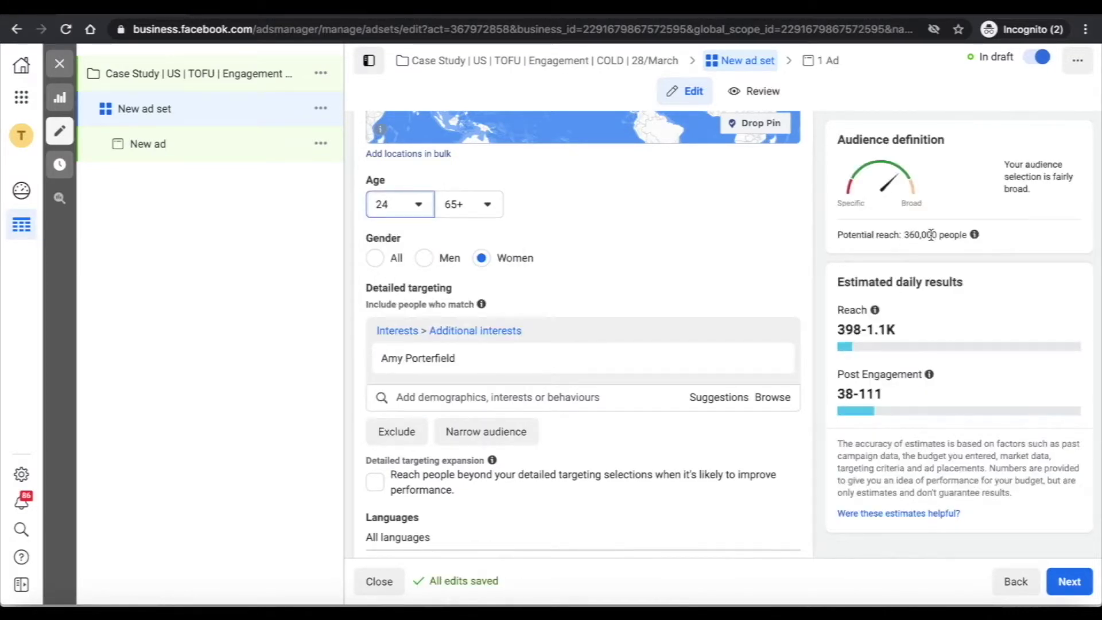
triple_click(914, 234)
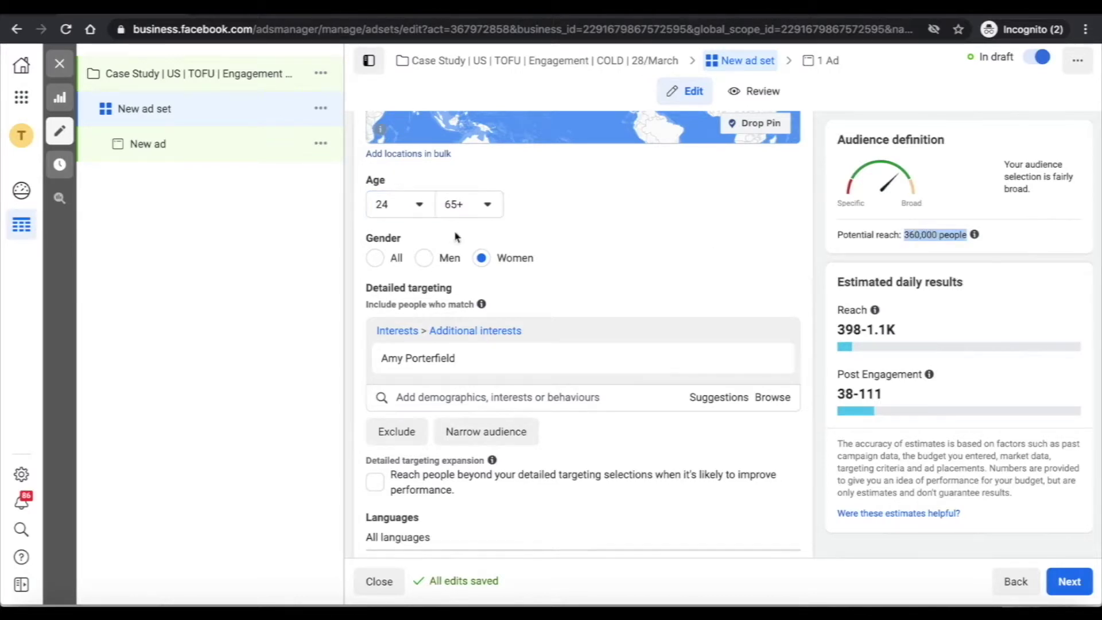
click(422, 208)
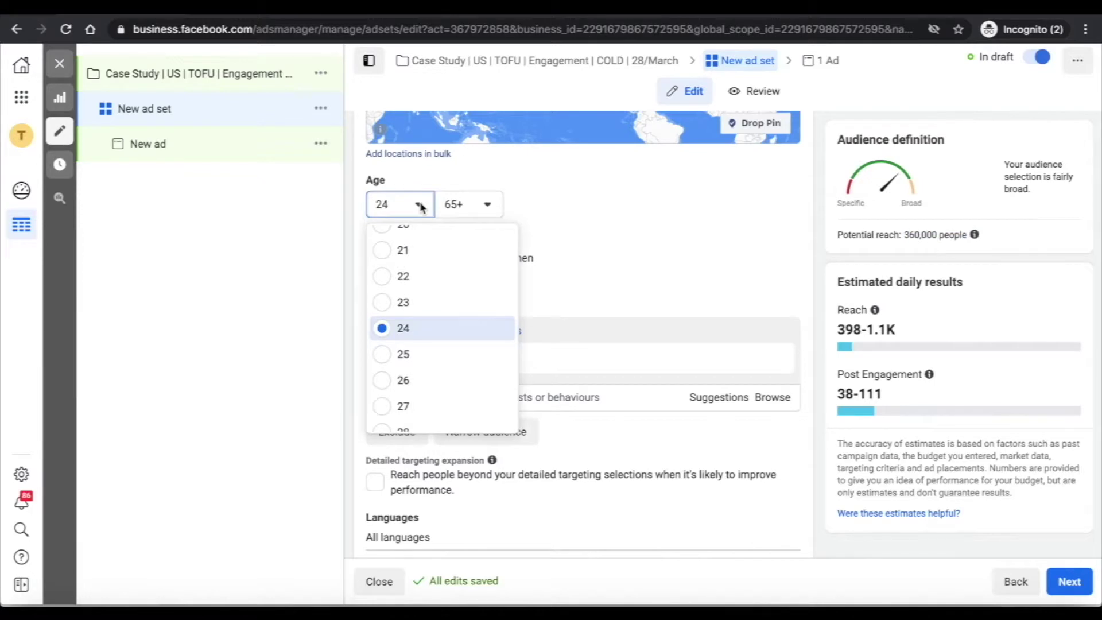
scroll(429, 334, down, 3)
scroll(430, 335, down, 1)
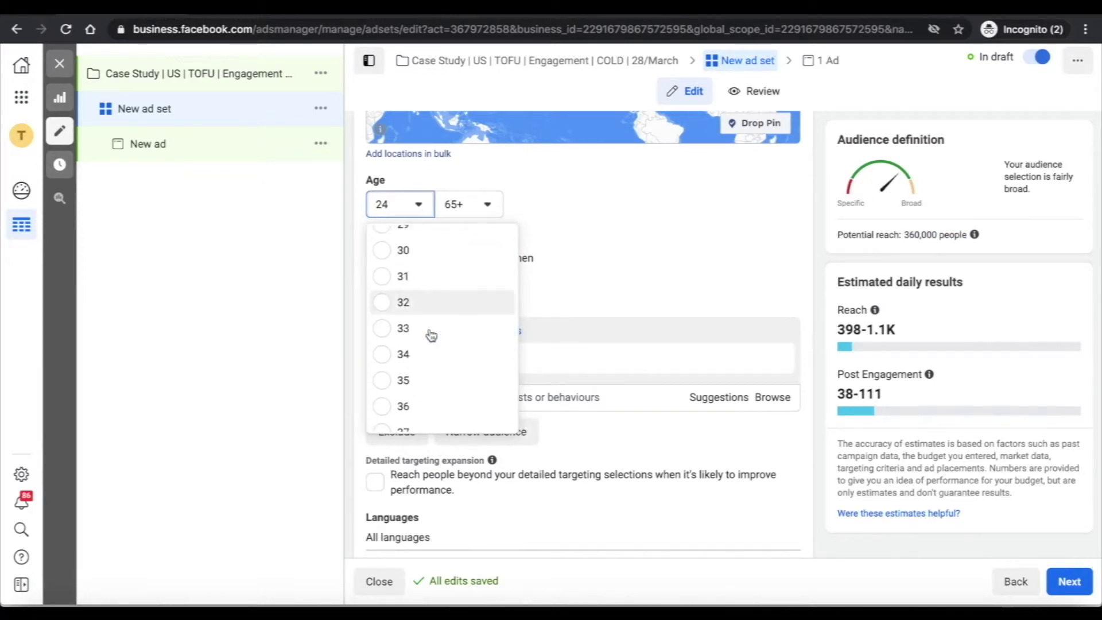
scroll(429, 335, up, 1)
click(387, 297)
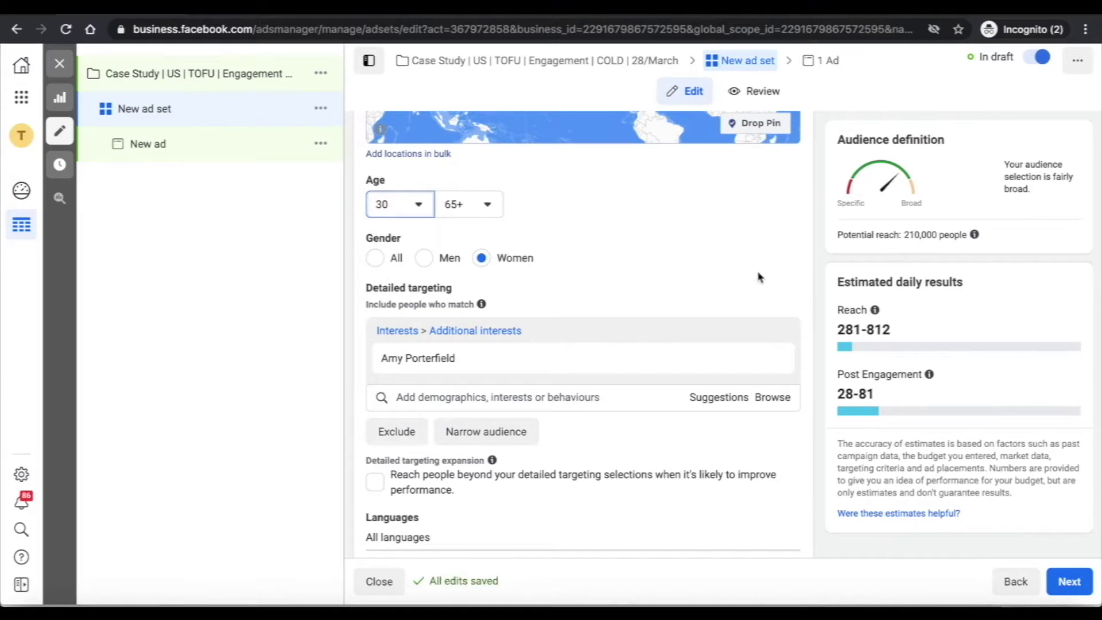
- Check the potential reach of the targeted audience and return to the start of the ad set's settings
scroll(749, 295, down, 3)
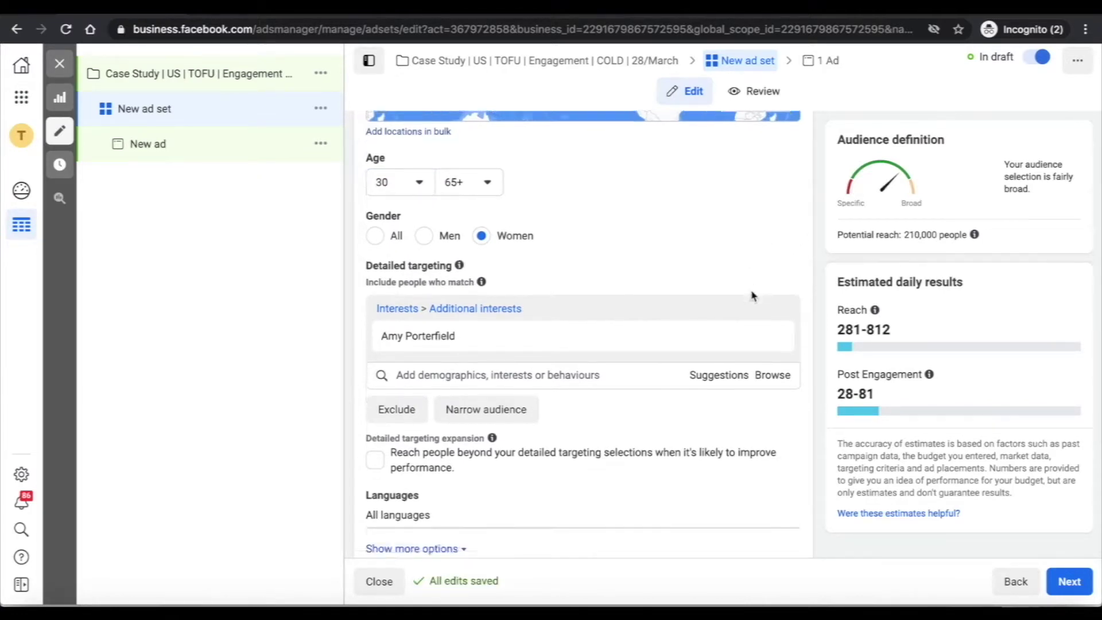
scroll(659, 291, up, 1)
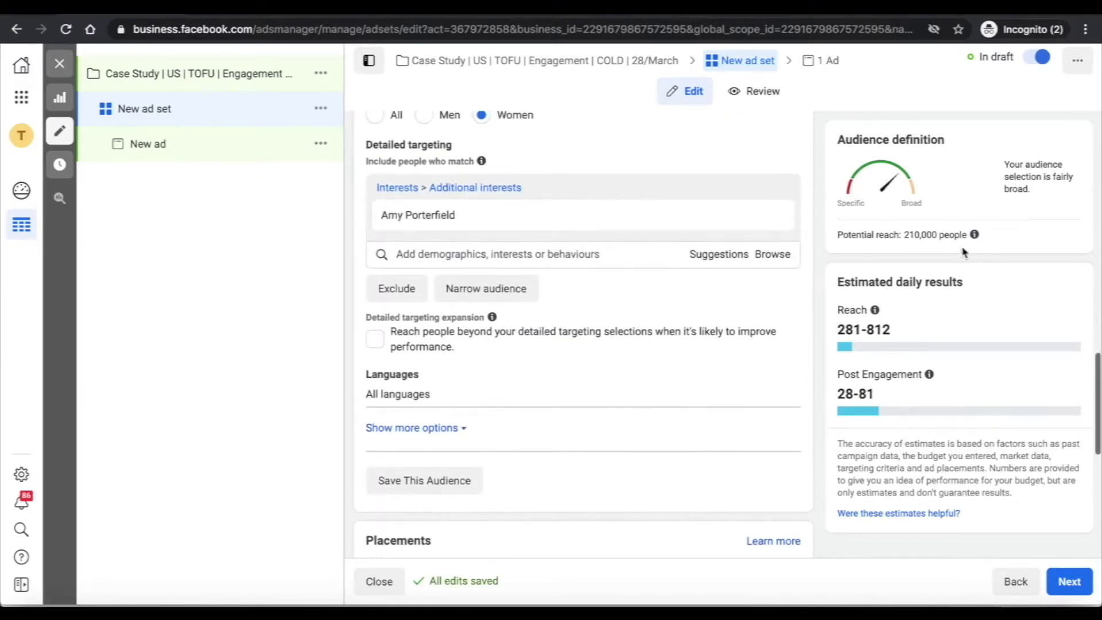
triple_click(940, 236)
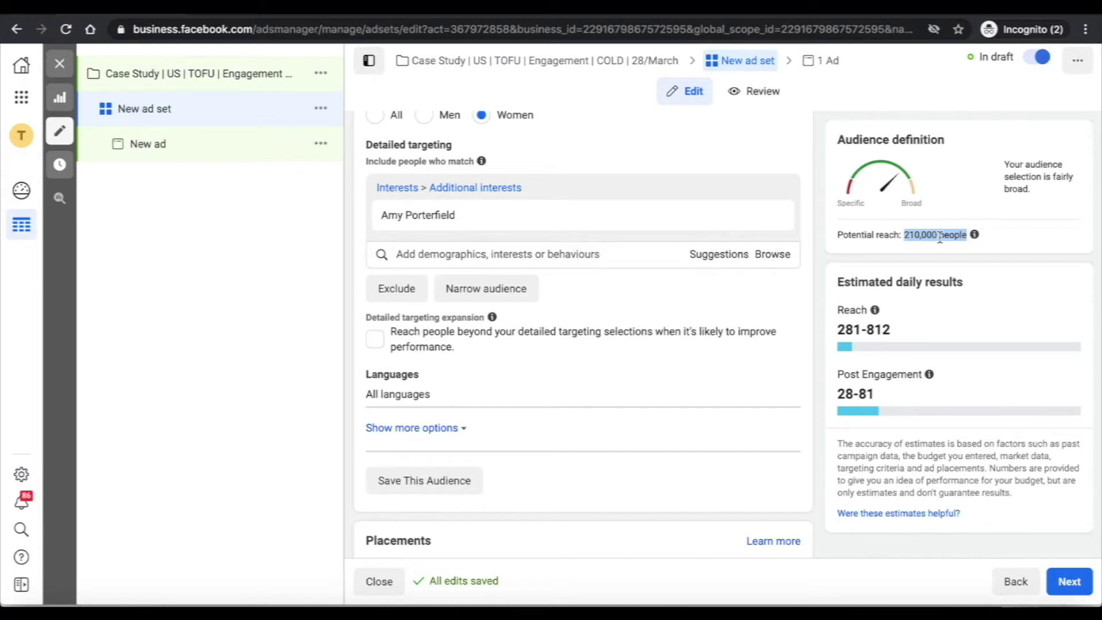
scroll(719, 347, up, 10)
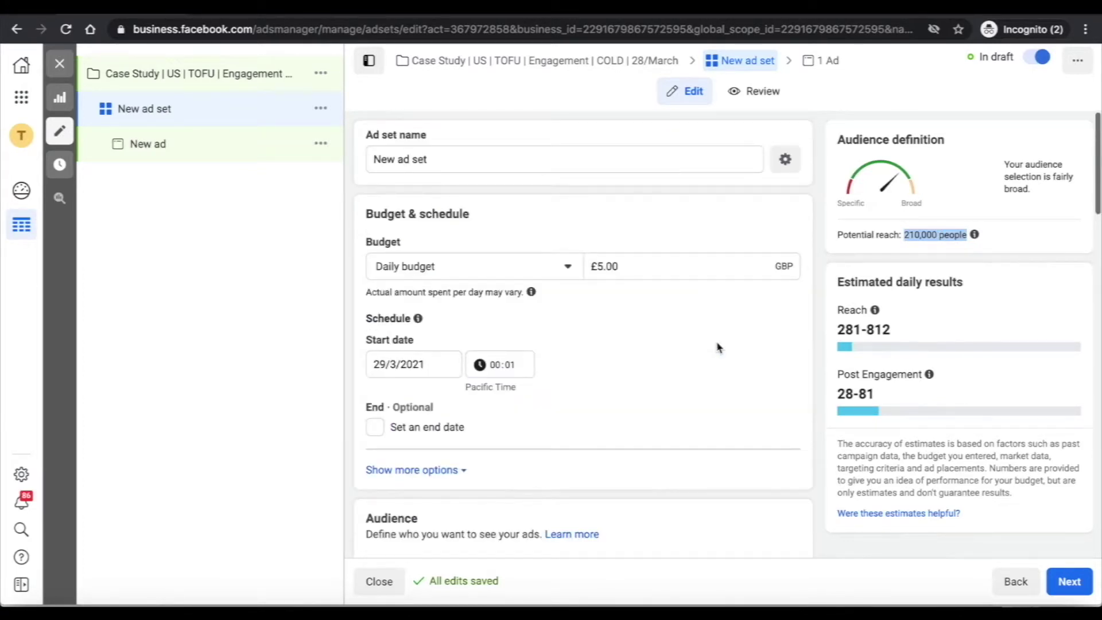
- Review the ad set's daily budget, audience, placement and delivery settings alongside the estimated daily results
click(601, 266)
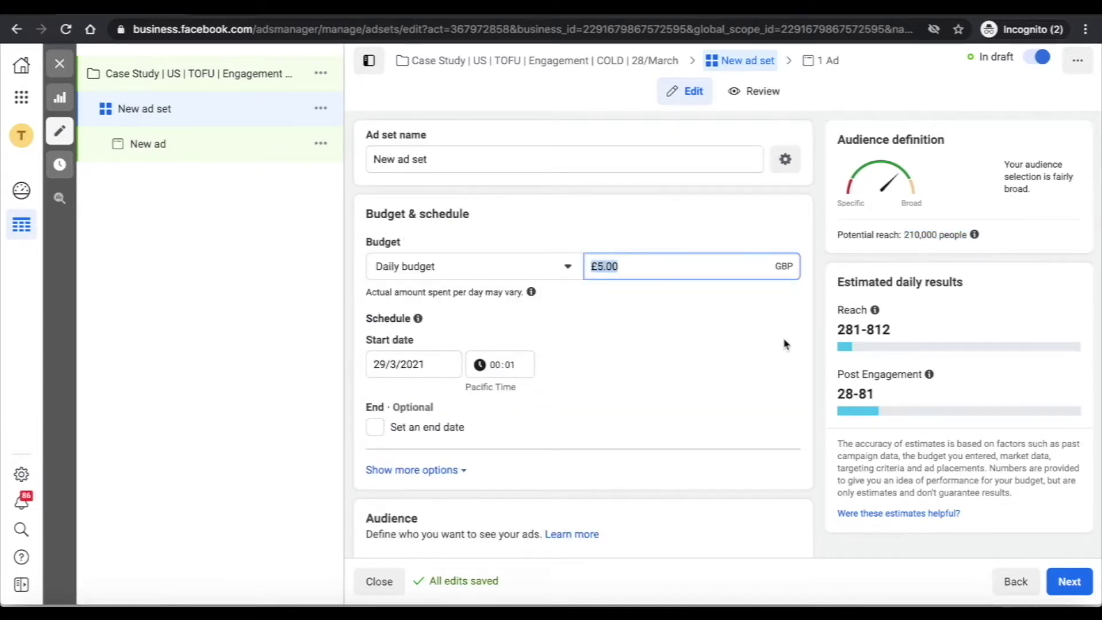
scroll(786, 345, down, 10)
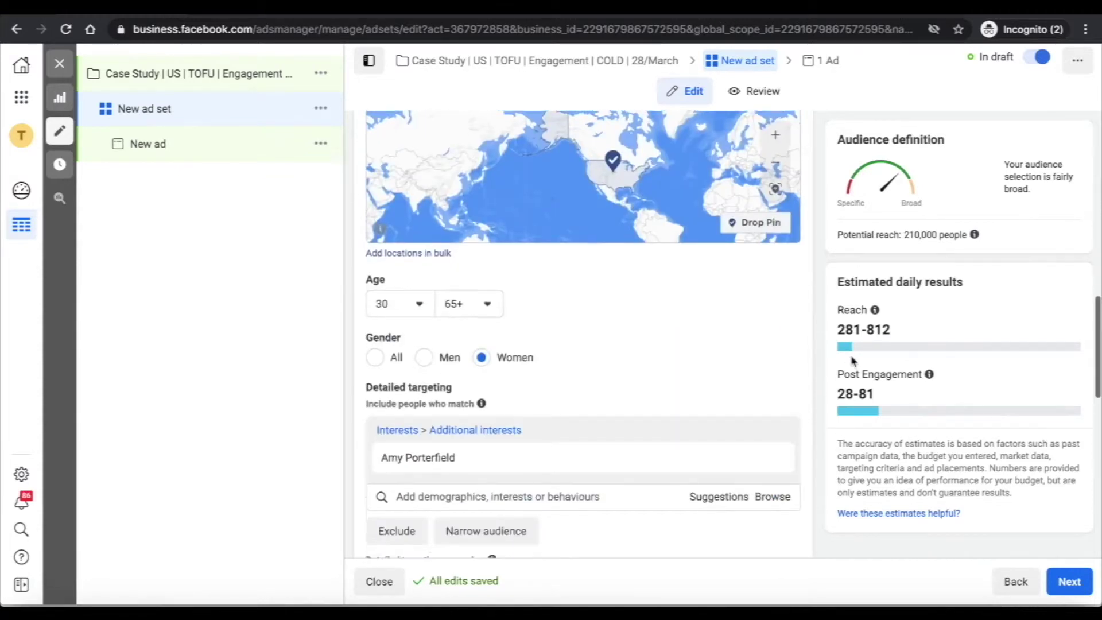
scroll(852, 361, down, 10)
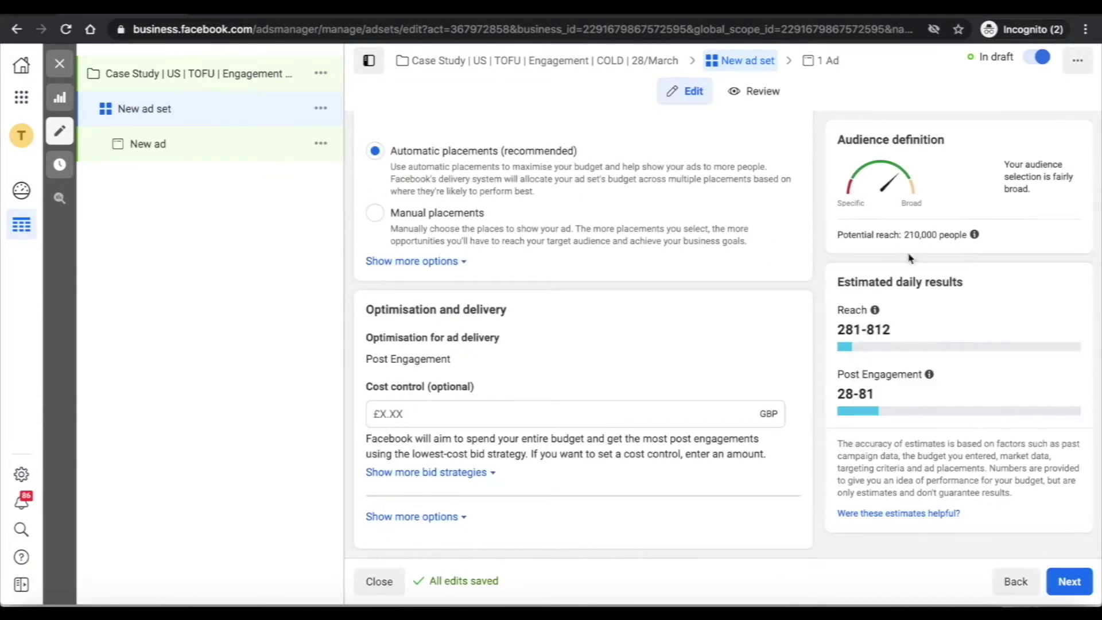
scroll(804, 290, up, 5)
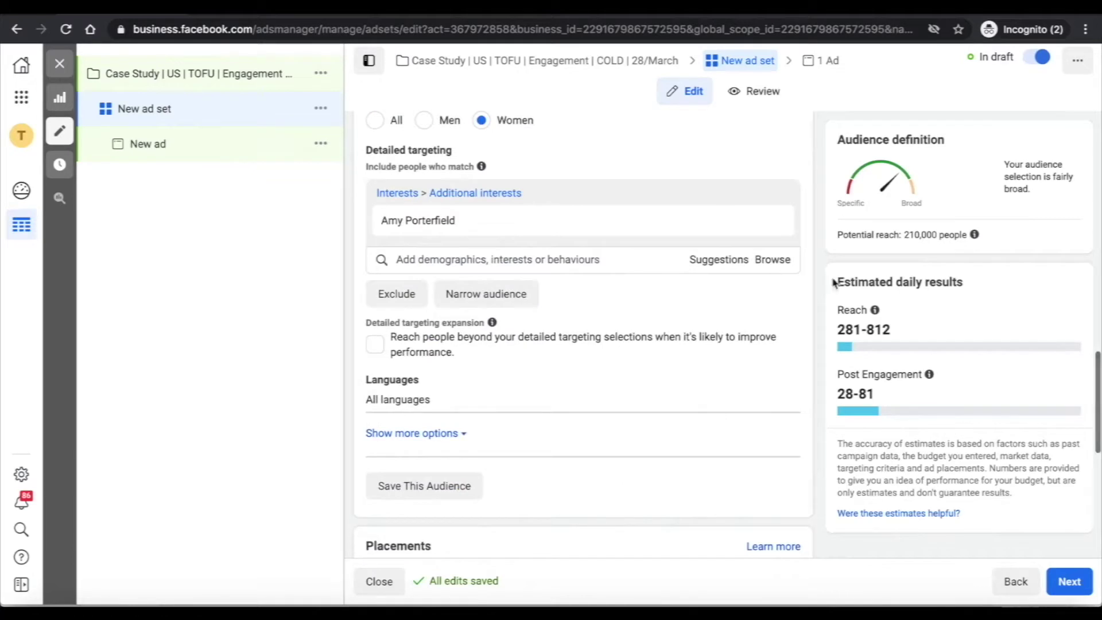
scroll(425, 255, up, 3)
scroll(425, 255, down, 1)
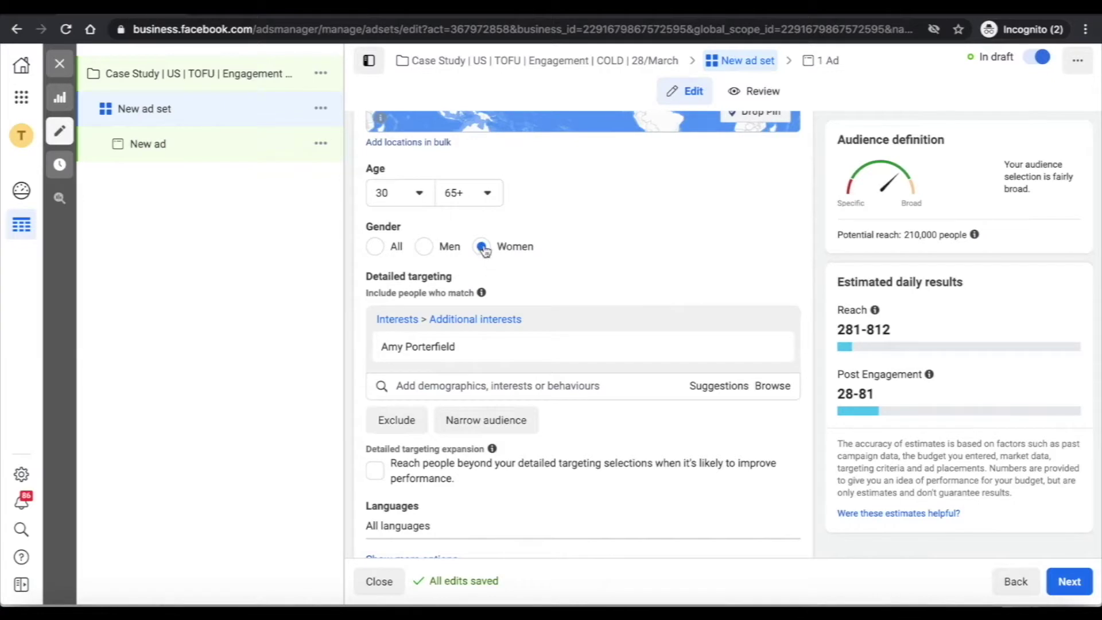
scroll(497, 261, down, 3)
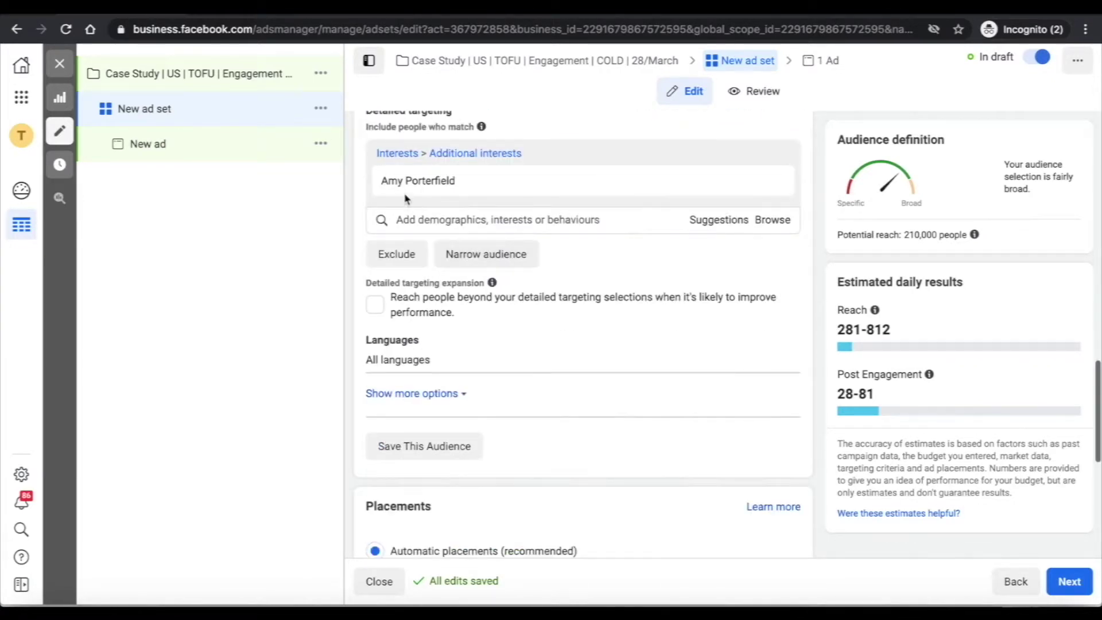
mouse_move(442, 186)
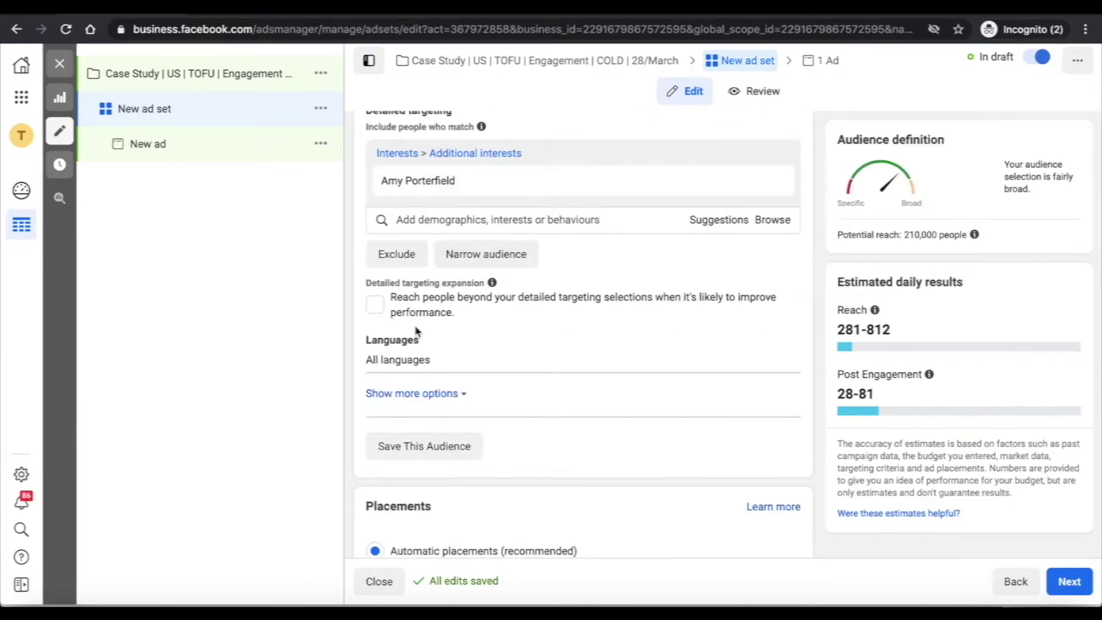
- Add a narrowing condition to the detailed targeting and view the explanation of how it must also match
click(480, 259)
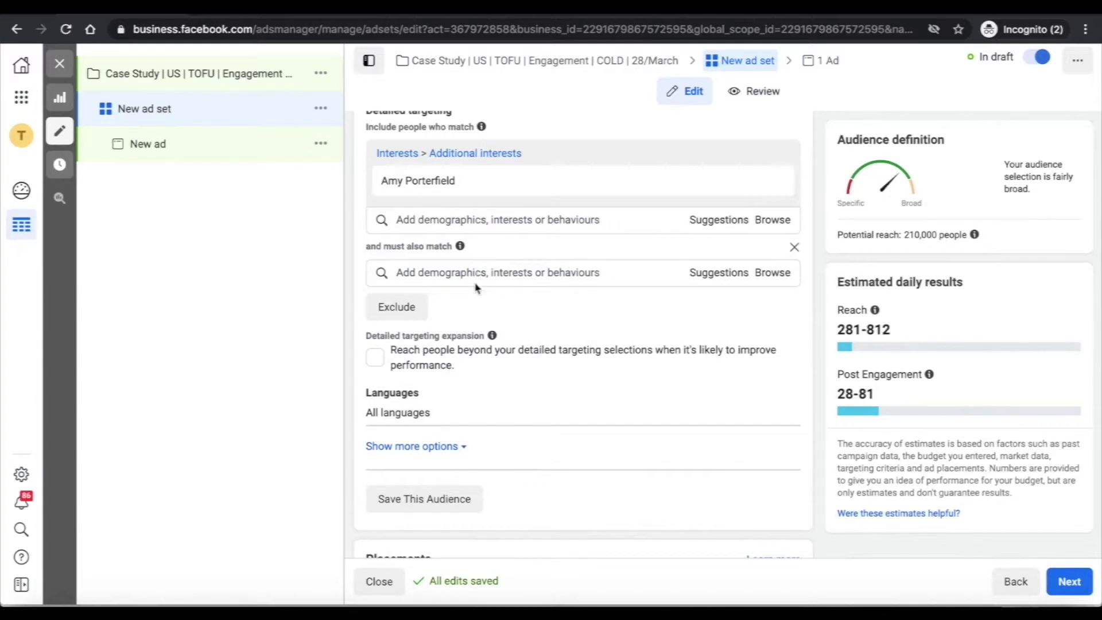
click(468, 274)
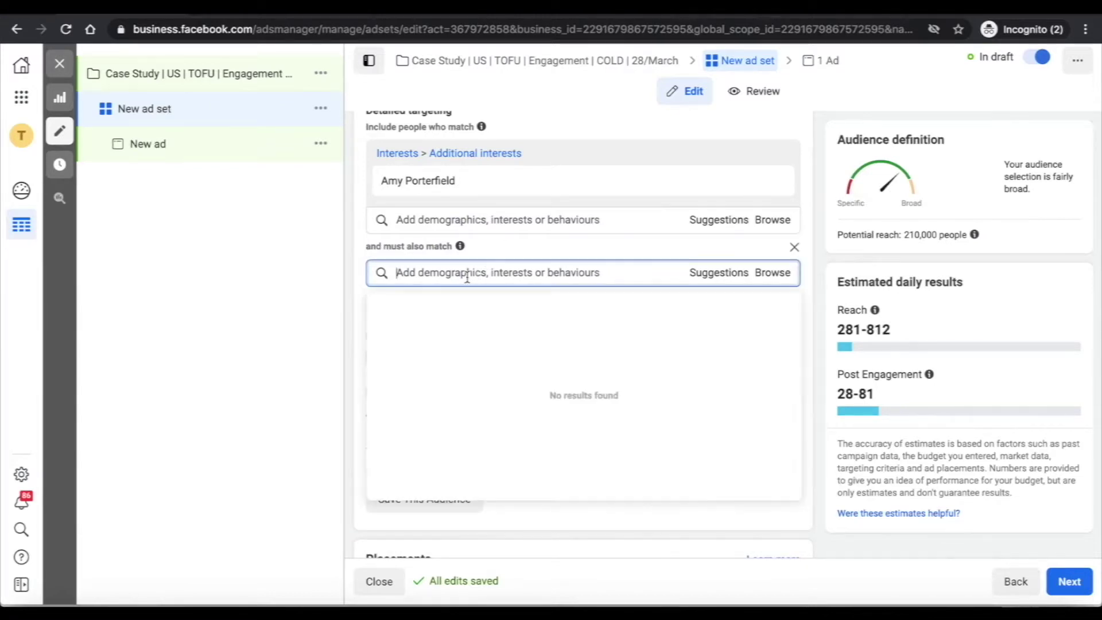
triple_click(386, 245)
mouse_move(459, 247)
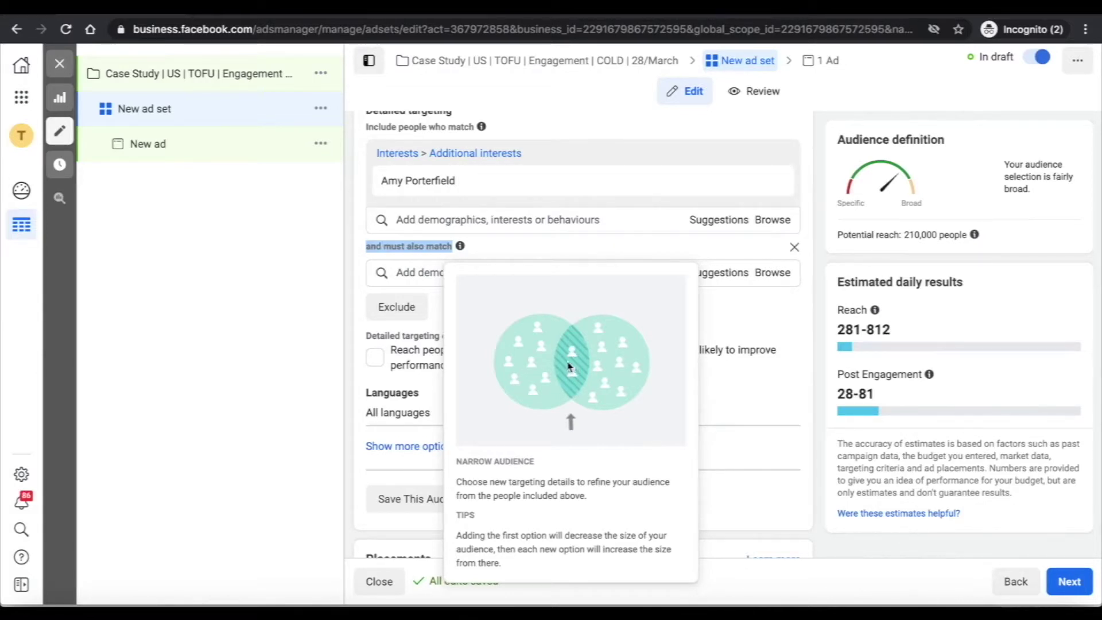
click(543, 251)
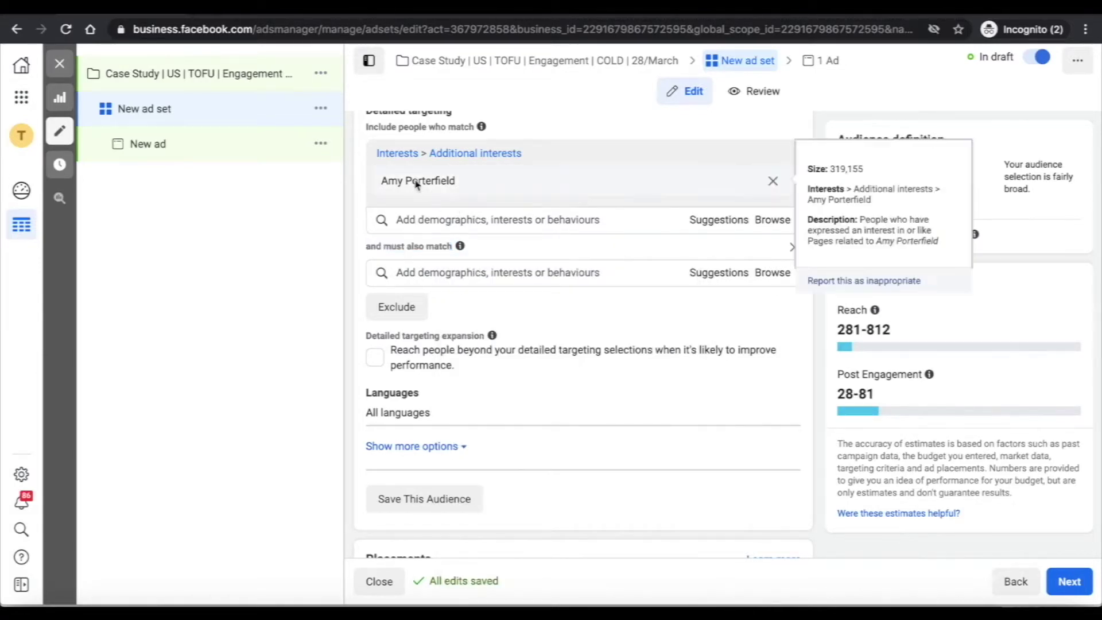
- Narrow the audience by the behaviour Small business owners to compare the potential reach, and remove the narrowing condition
click(477, 273)
text(sm)
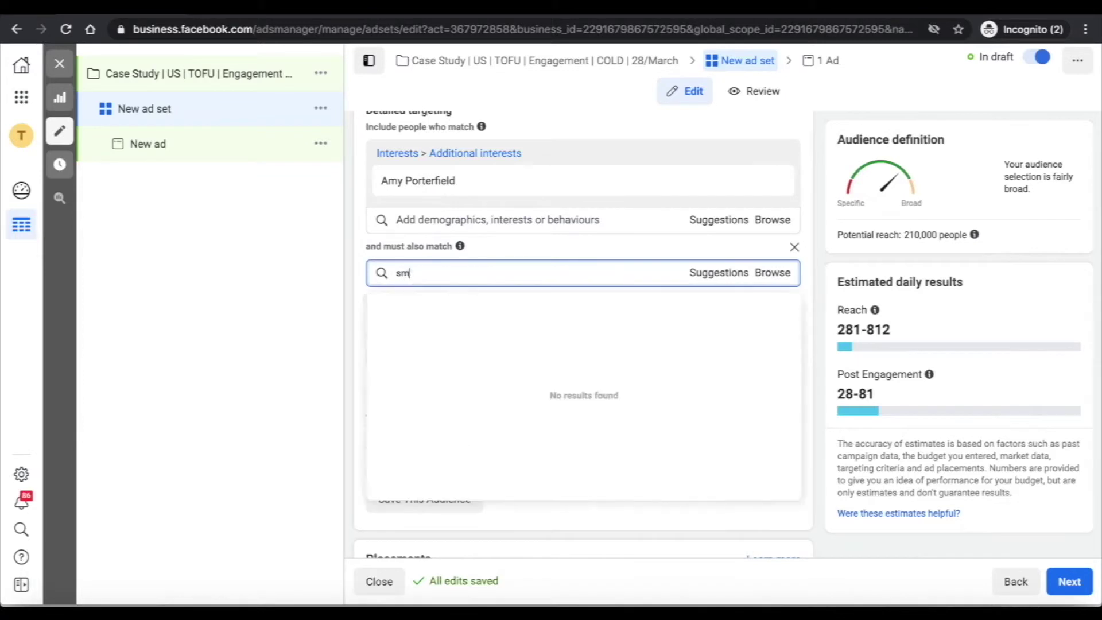
text(all business owners)
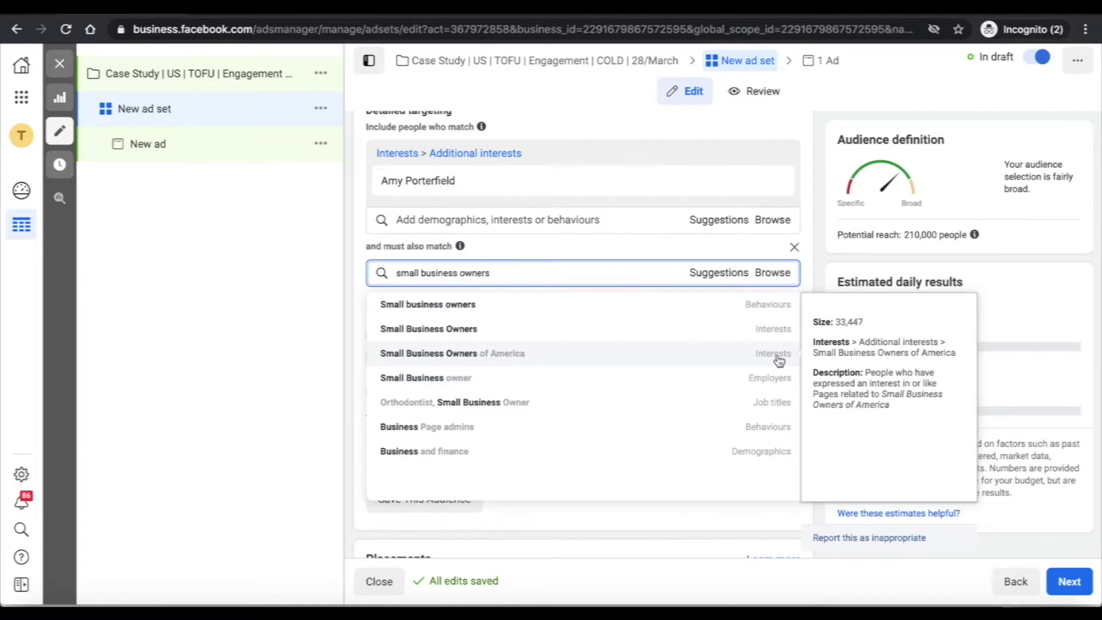
click(752, 308)
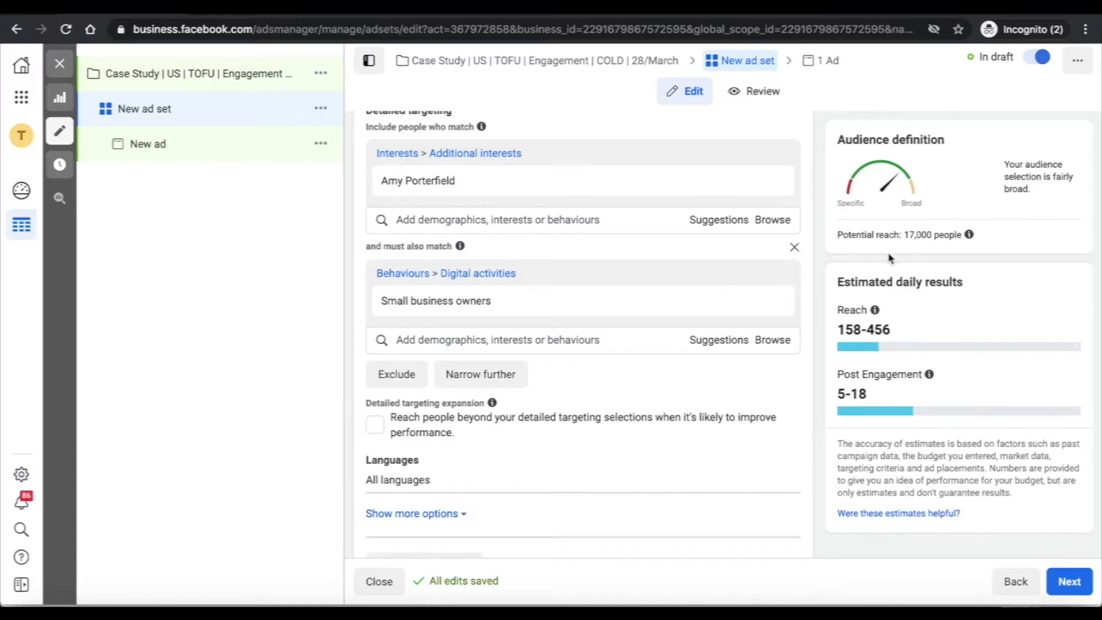
click(795, 249)
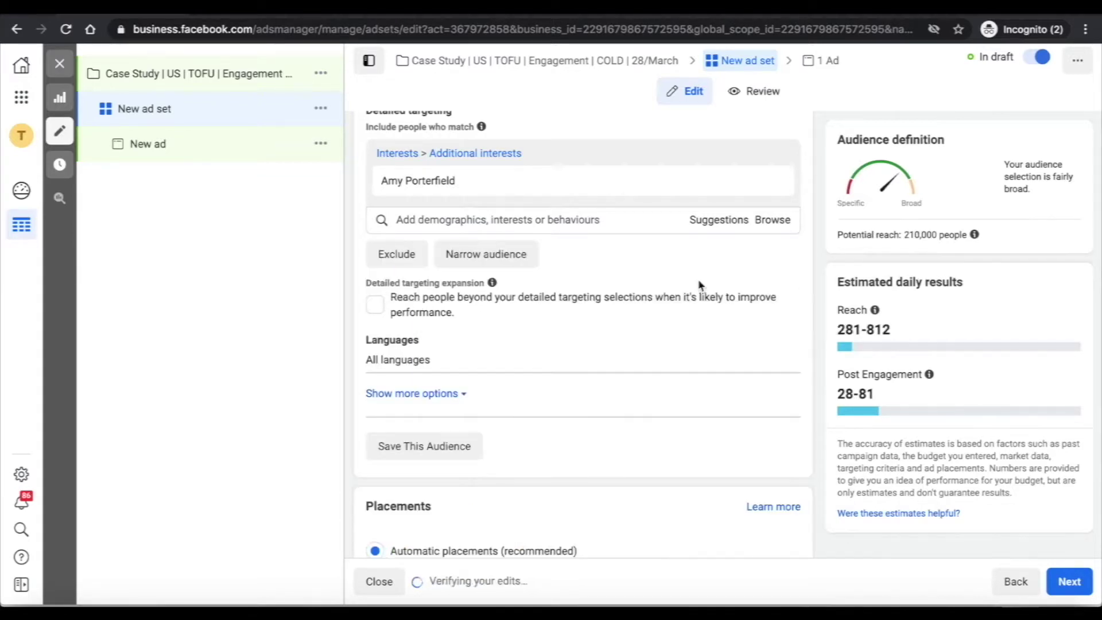
- Search the detailed targeting options for convert, teachable and Thinkific
scroll(628, 287, up, 1)
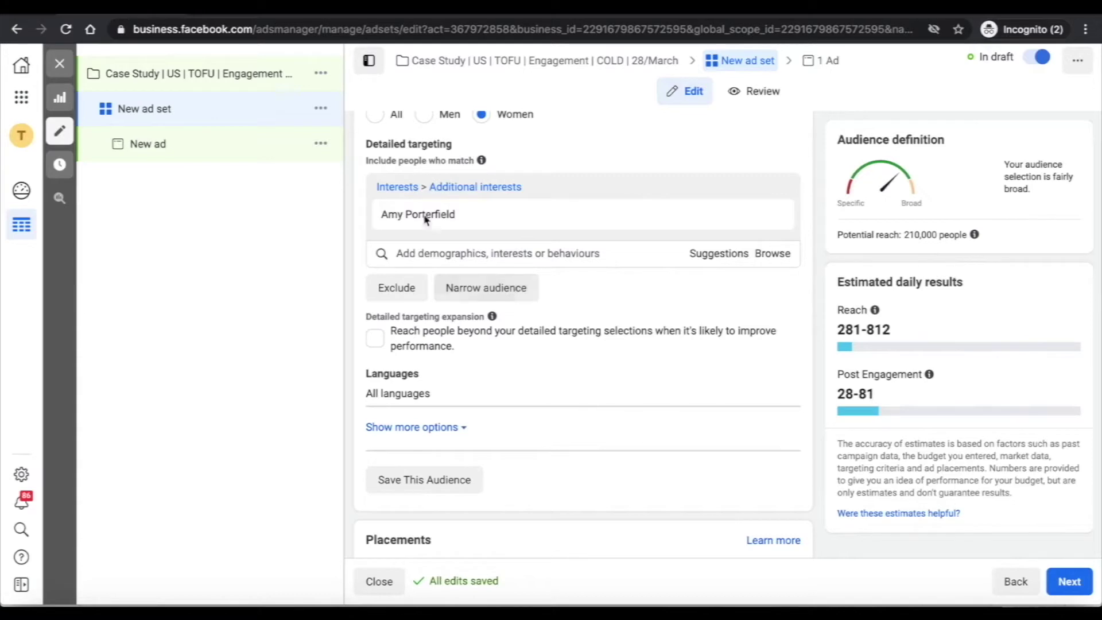
click(445, 253)
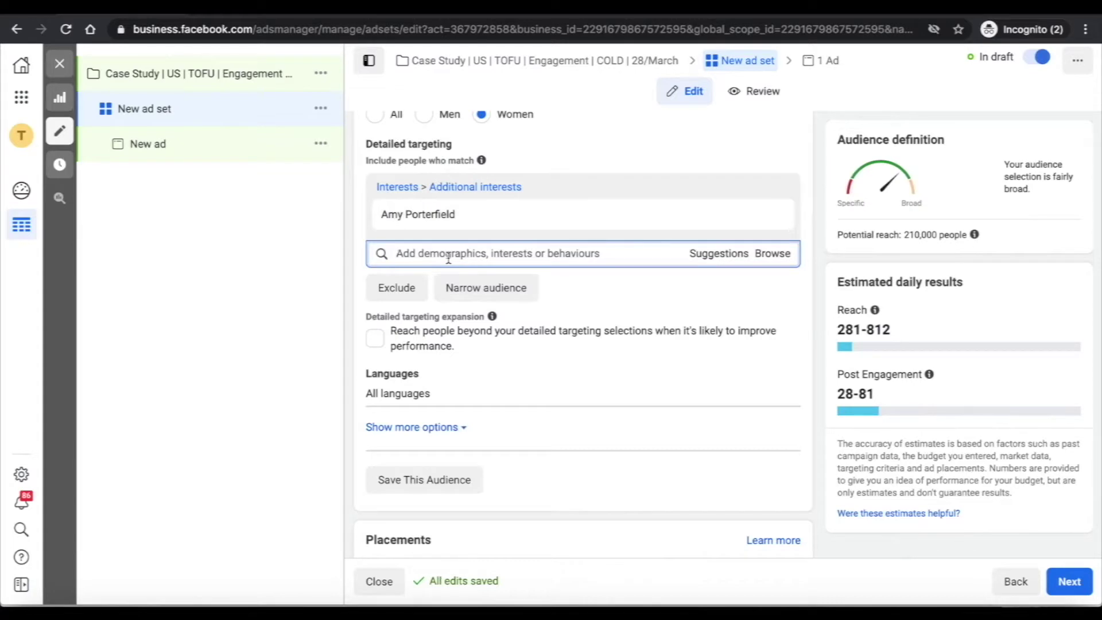
text(convert)
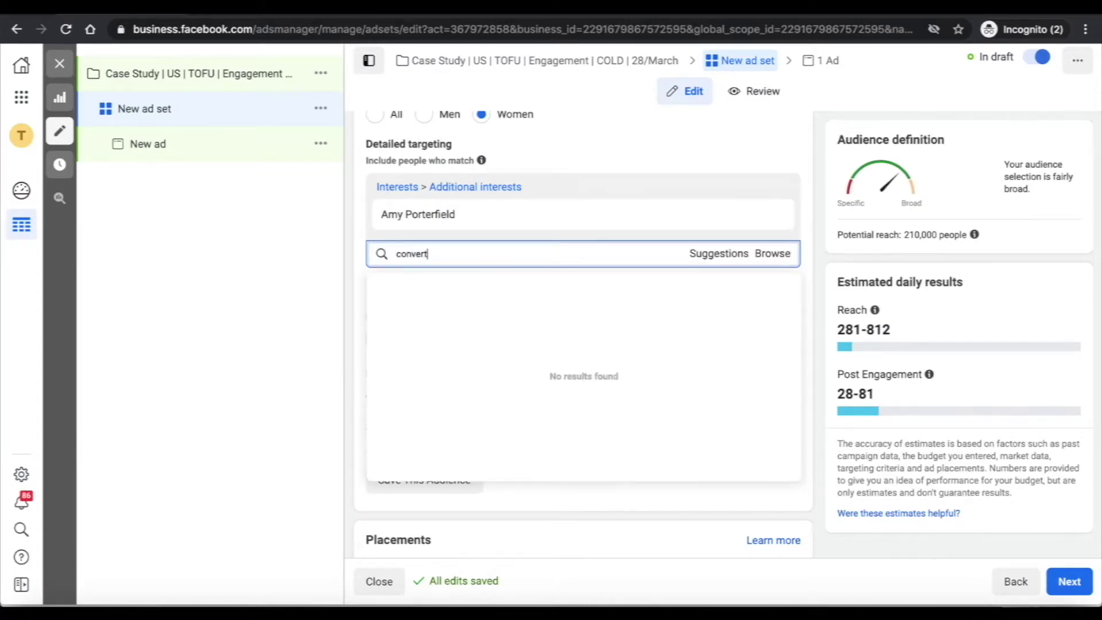
key(BackSpace)
key(BackSpace)
key(BackSpace)
key(BackSpace)
key(BackSpace)
key(BackSpace)
text(a)
key(BackSpace)
text(teachable)
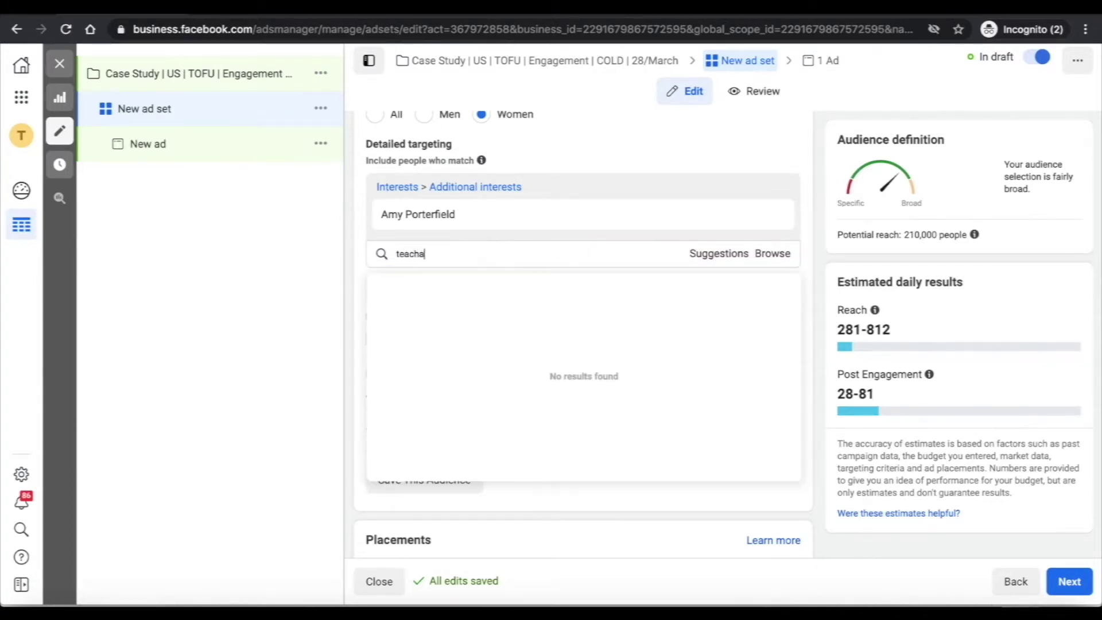
double_click(420, 255)
text(Thinkific)
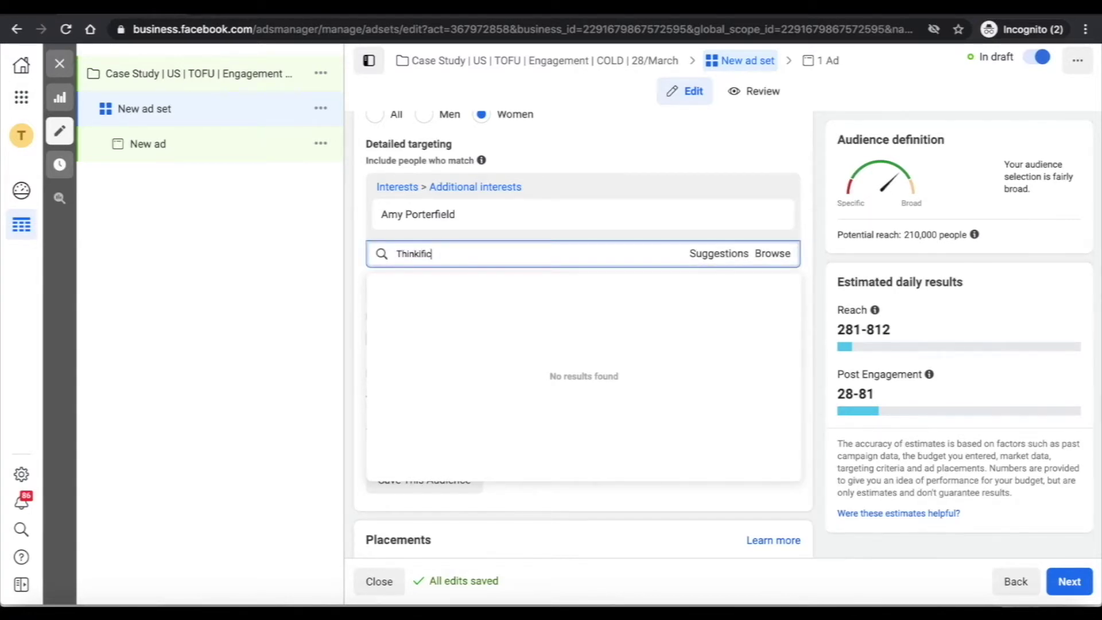
- Search the detailed targeting for amy porterfield and browse the suggested related interests
click(721, 255)
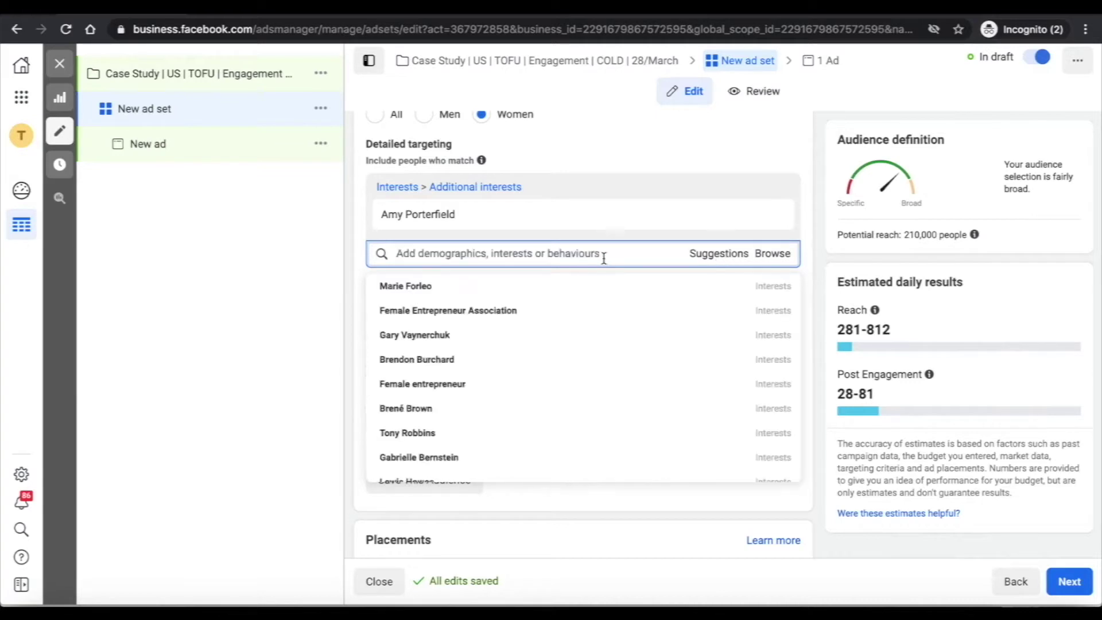
click(532, 253)
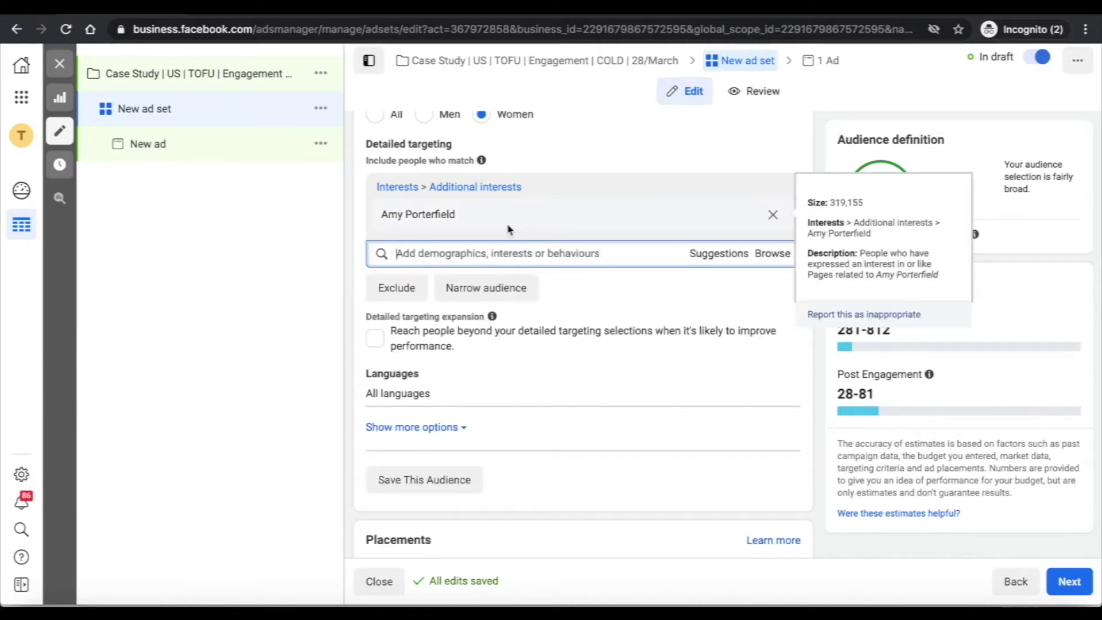
mouse_move(508, 225)
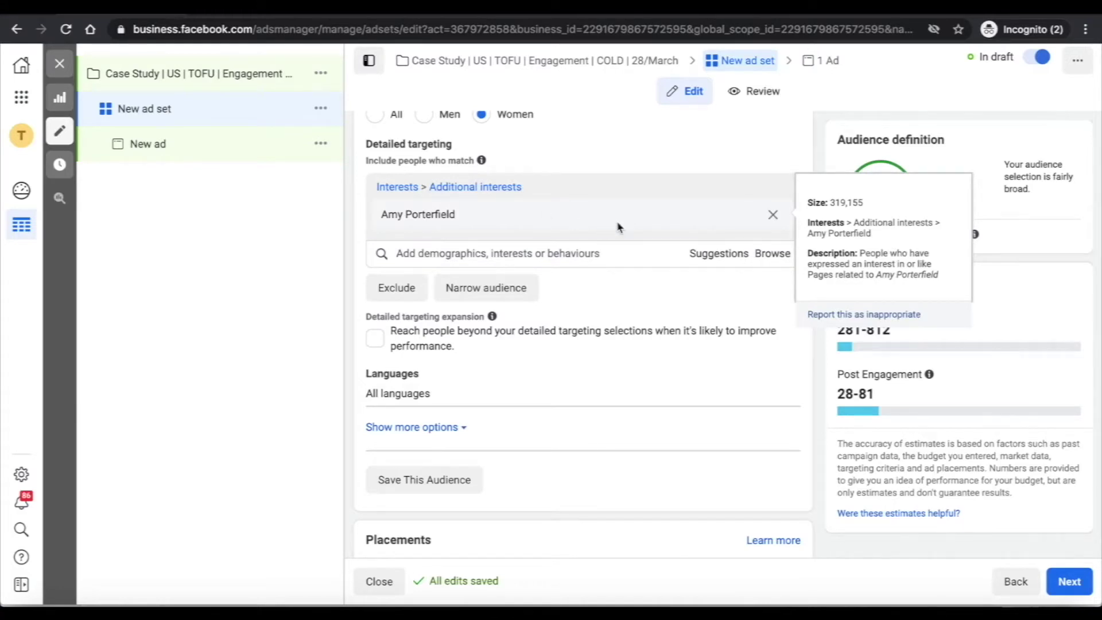
click(591, 253)
text(amy porterfield)
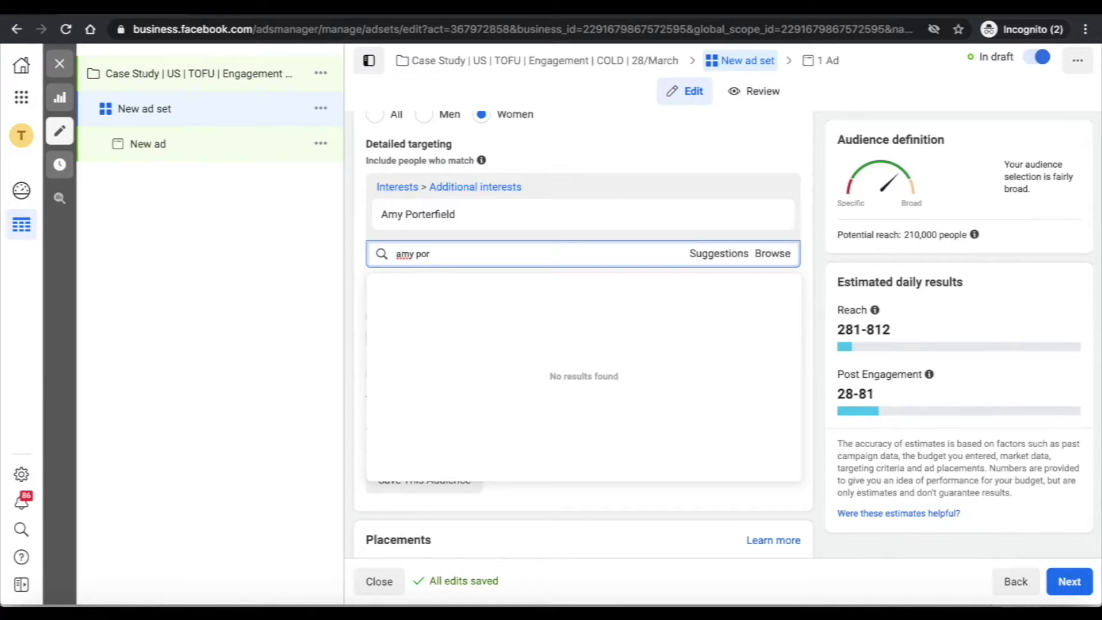
click(717, 253)
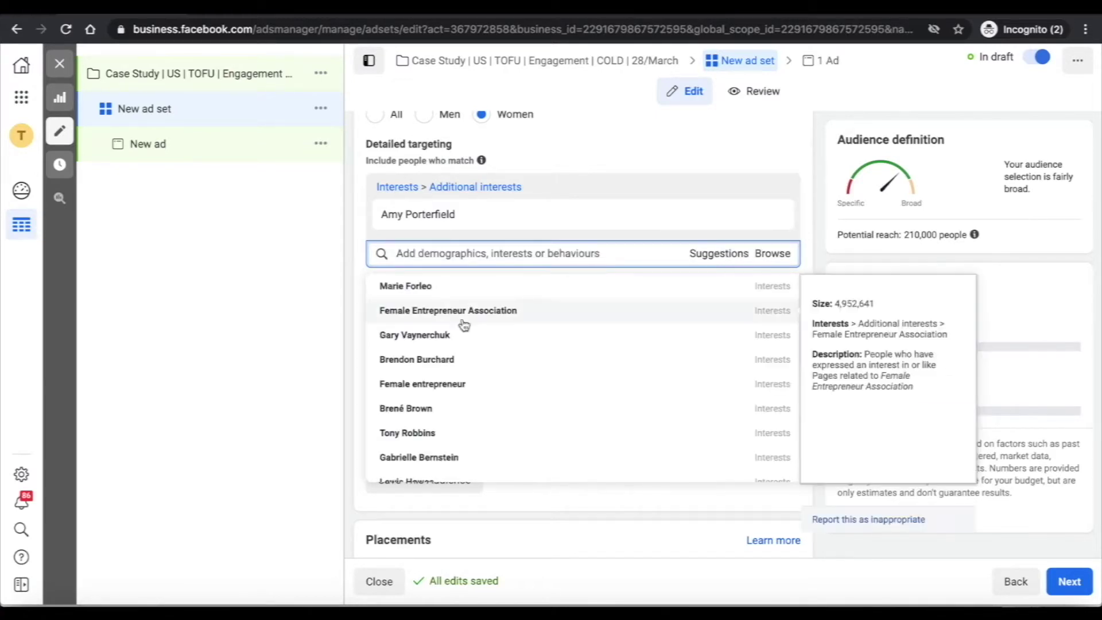
mouse_move(434, 372)
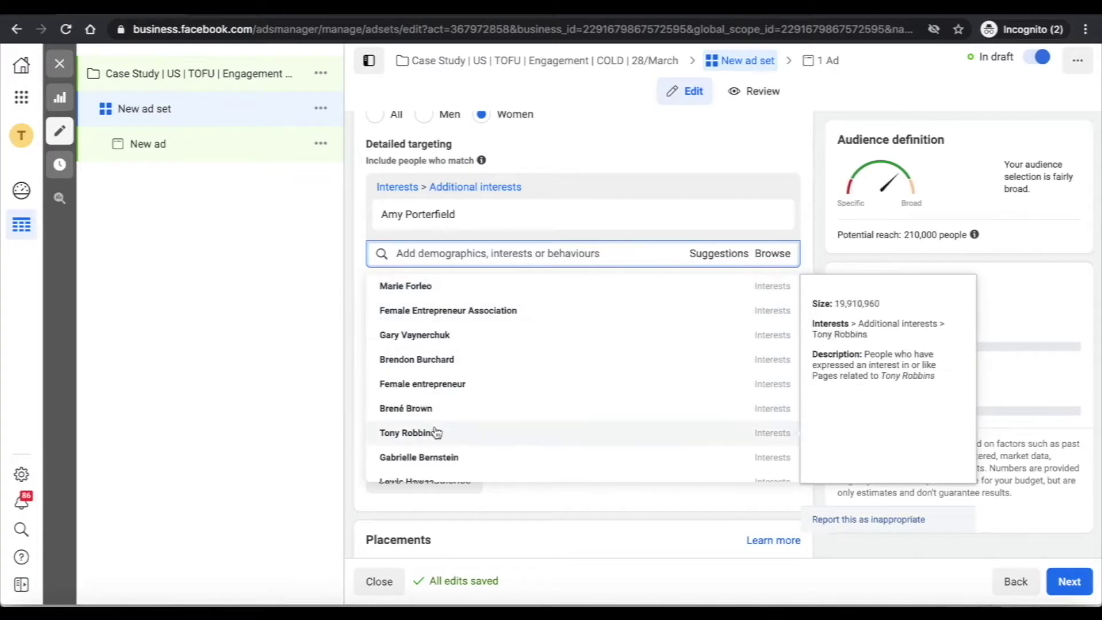
scroll(436, 433, down, 3)
scroll(435, 431, down, 3)
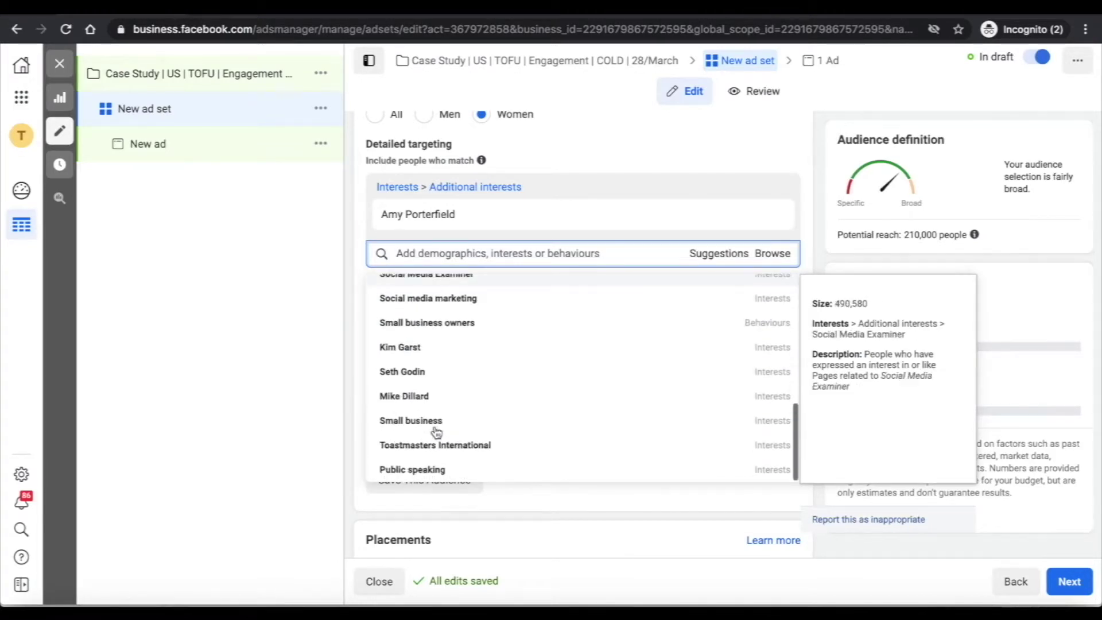
scroll(436, 433, up, 6)
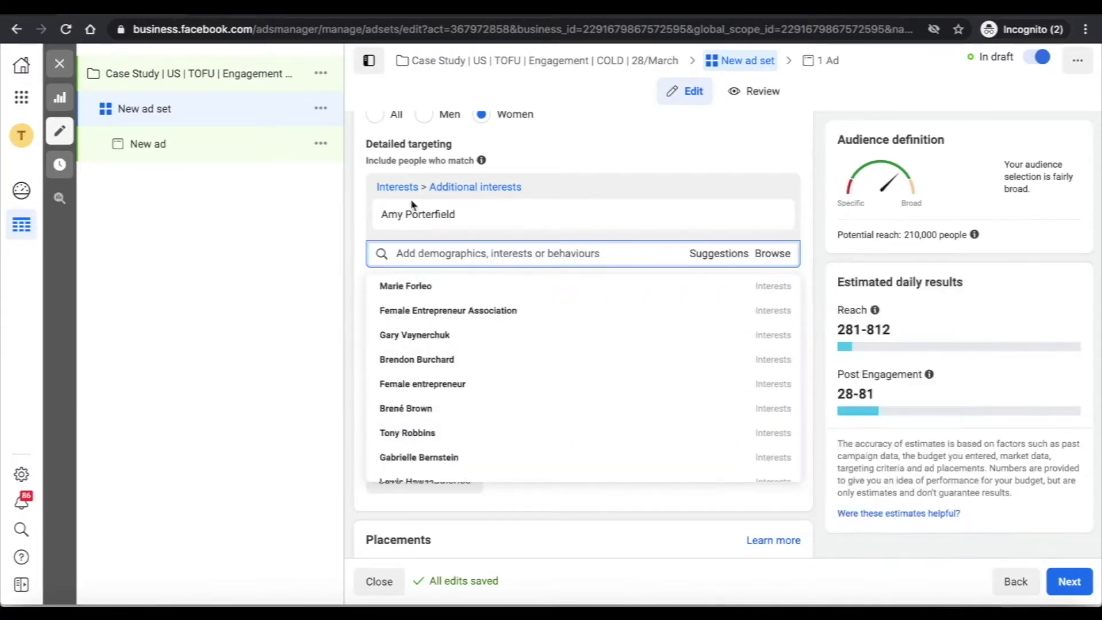
mouse_move(385, 230)
- Add the suggested interest Entrepreneurship to compare the potential reach, and remove it from the detailed targeting
scroll(408, 413, down, 4)
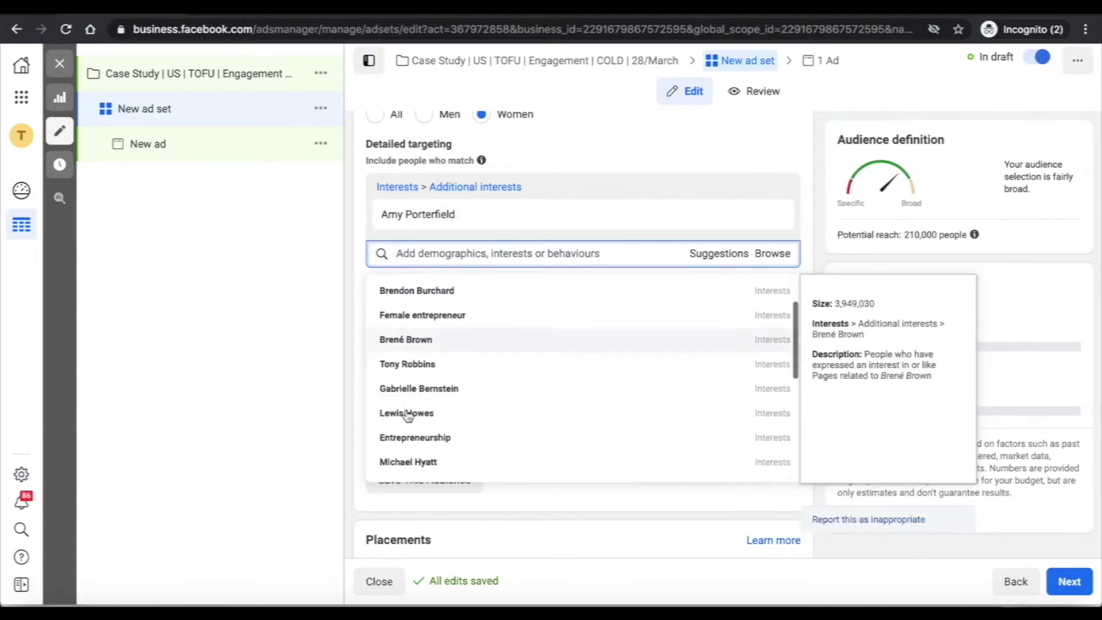
scroll(407, 325, down, 1)
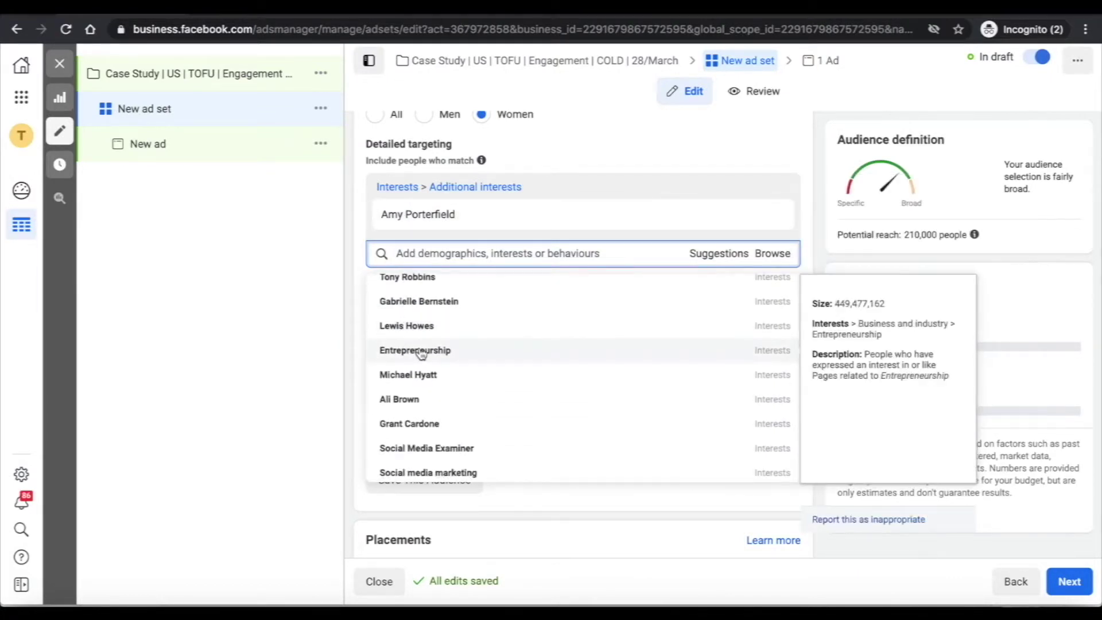
click(409, 351)
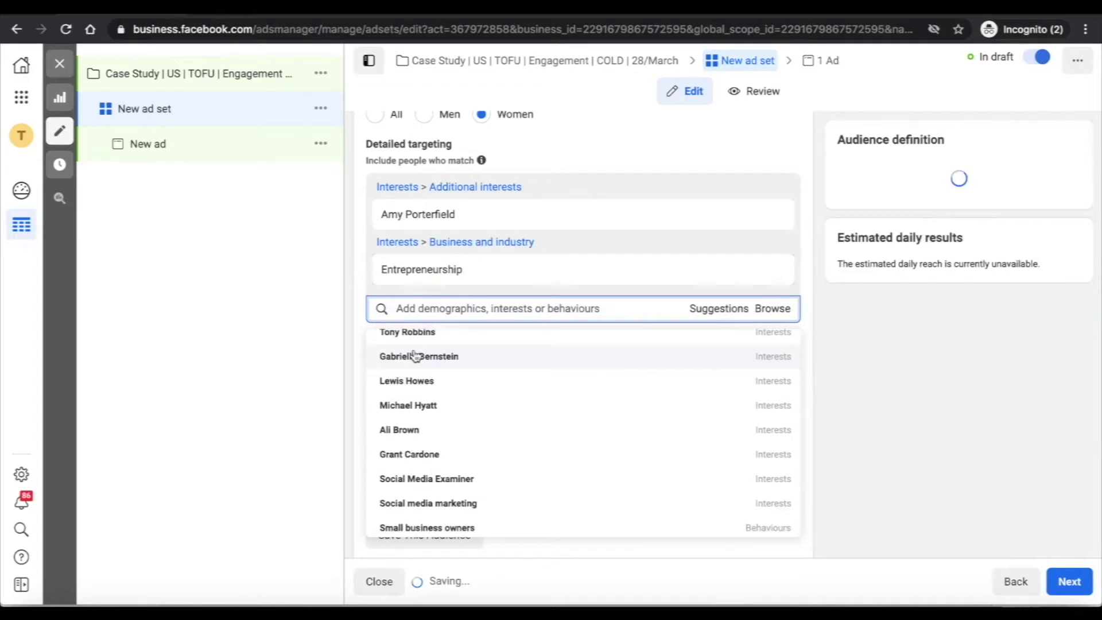
click(813, 150)
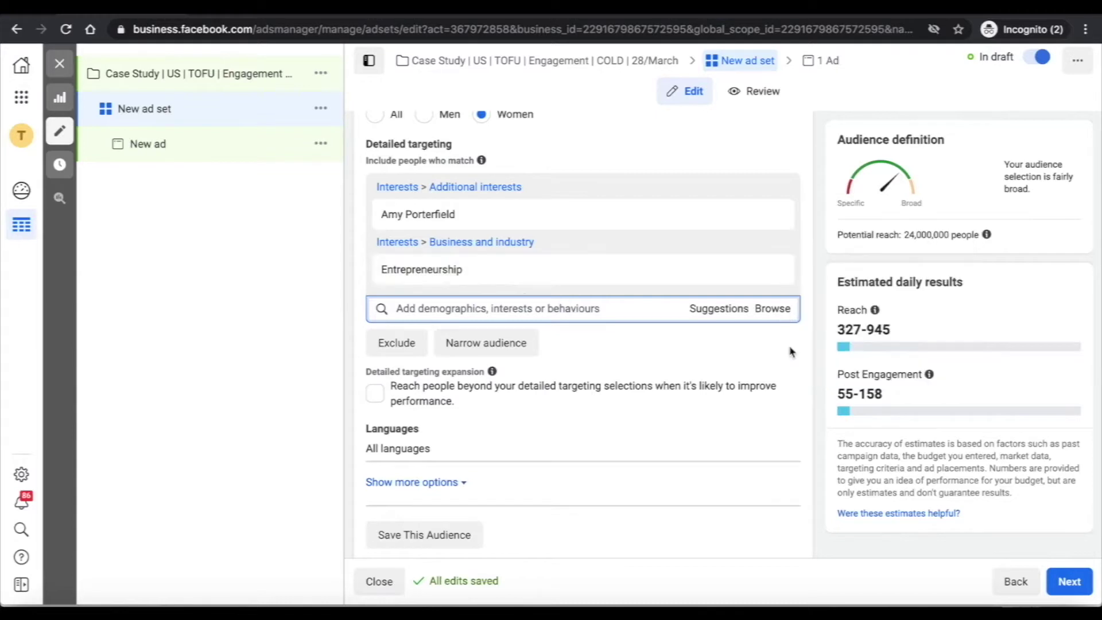
drag(905, 235, 981, 235)
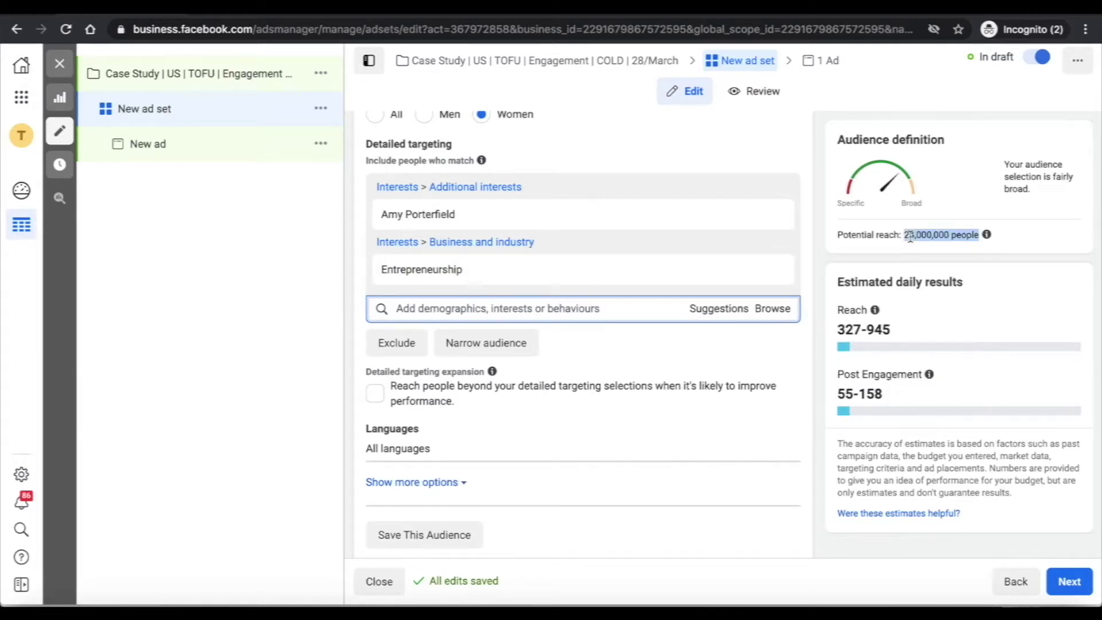
click(908, 236)
mouse_move(777, 270)
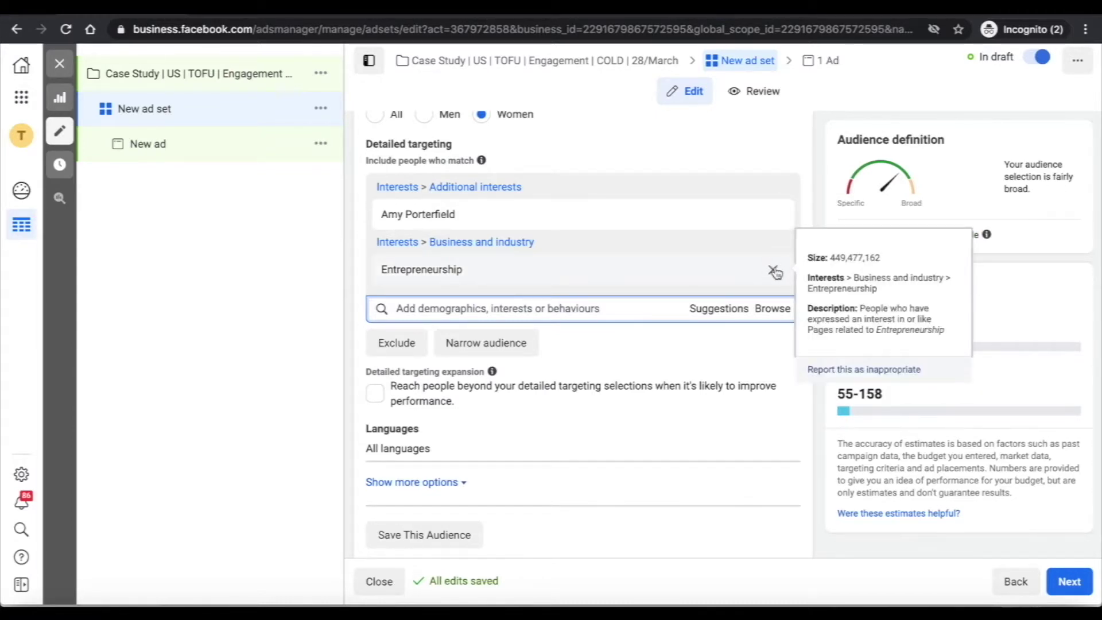
click(774, 271)
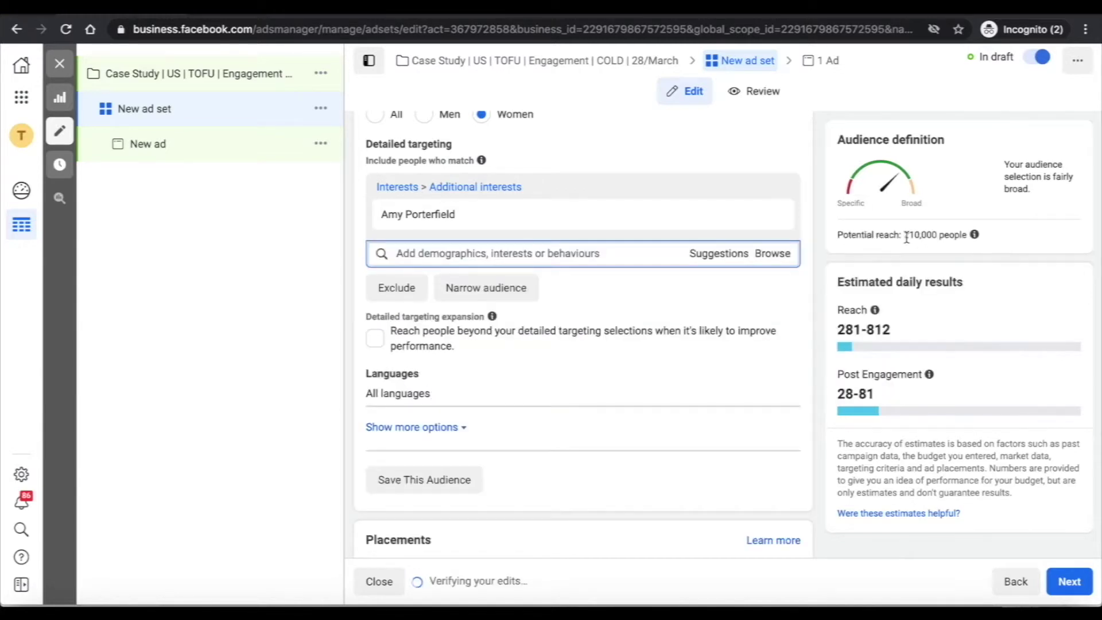
- Search the detailed targeting for entrepre, add the interest Entrepreneurship to compare the potential reach, and remove it again
click(522, 256)
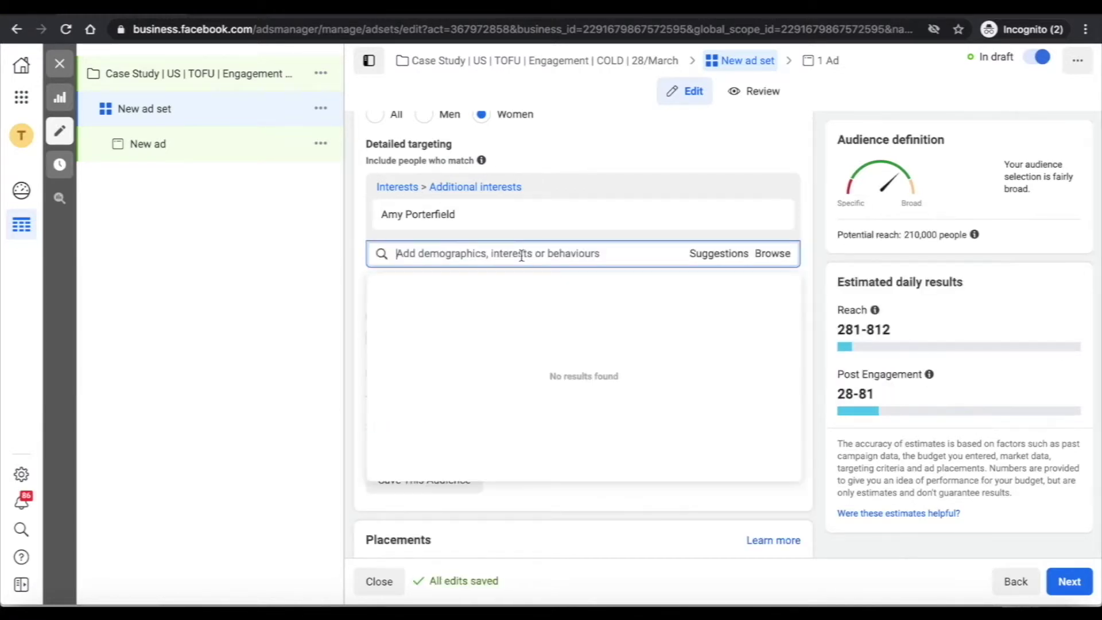
text(entrepre)
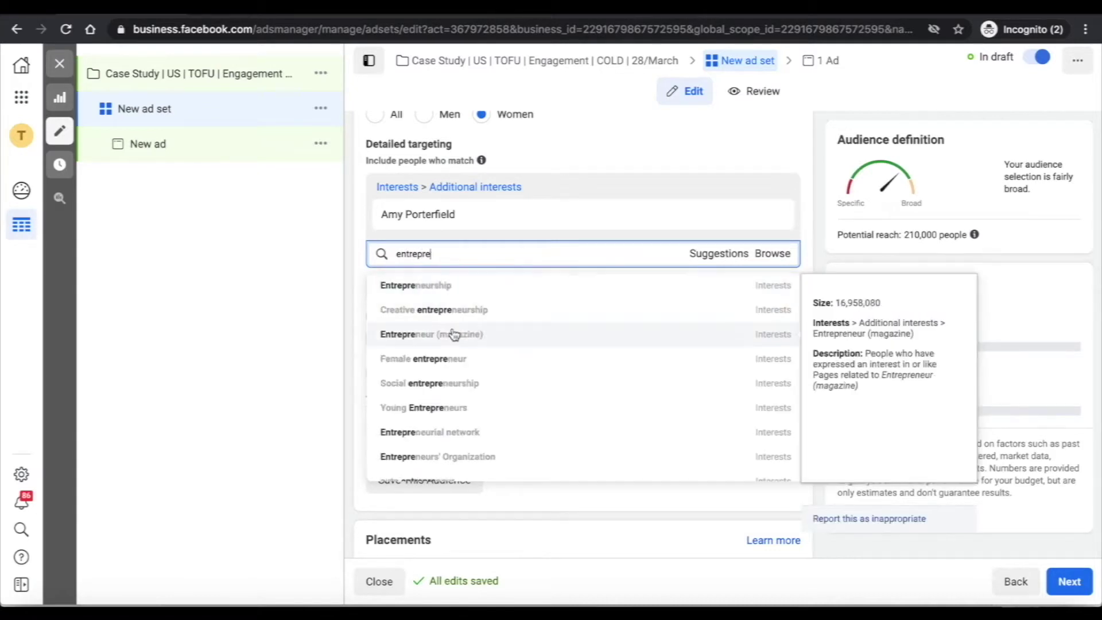
click(425, 285)
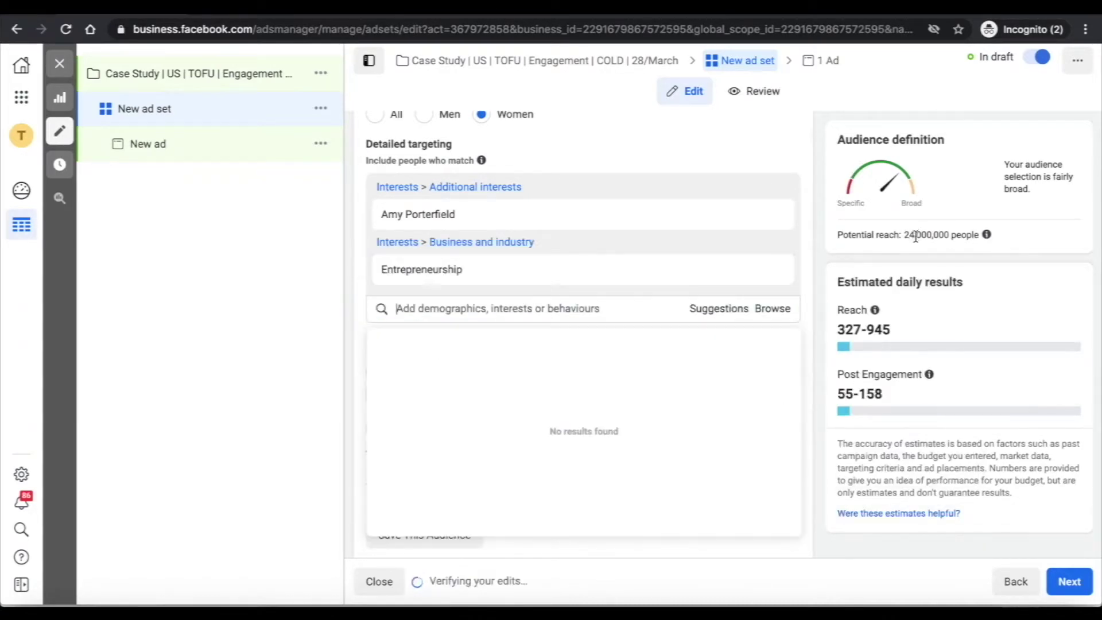
click(772, 269)
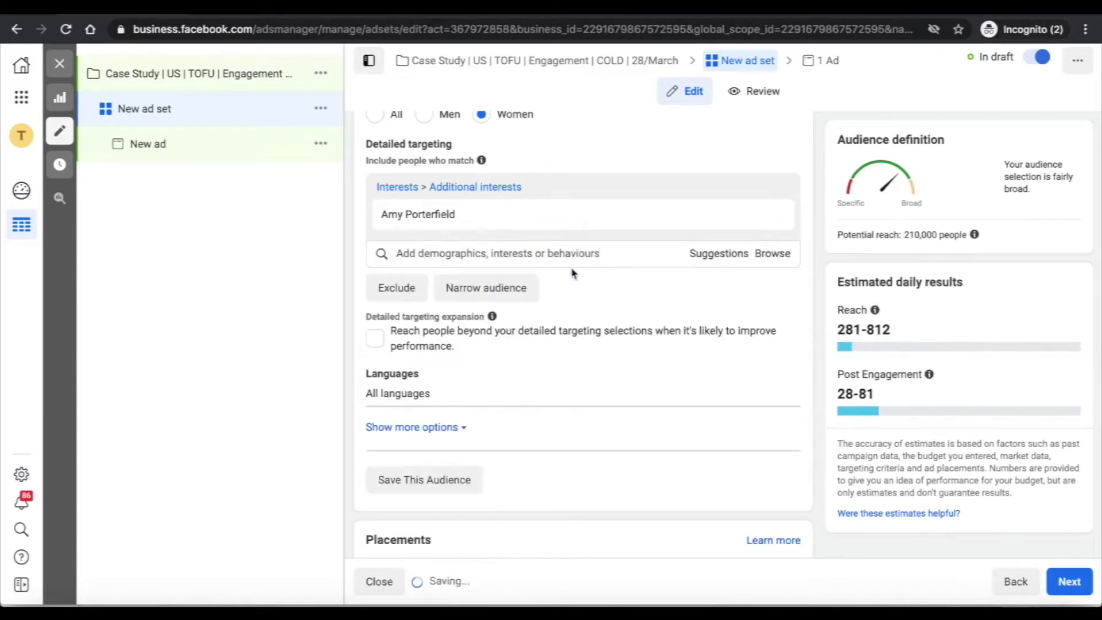
- Add the suggested interest Female Entrepreneur Association alongside Amy Porterfield, and check the interest sizes and the potential reach
click(517, 253)
text(amy porterfie)
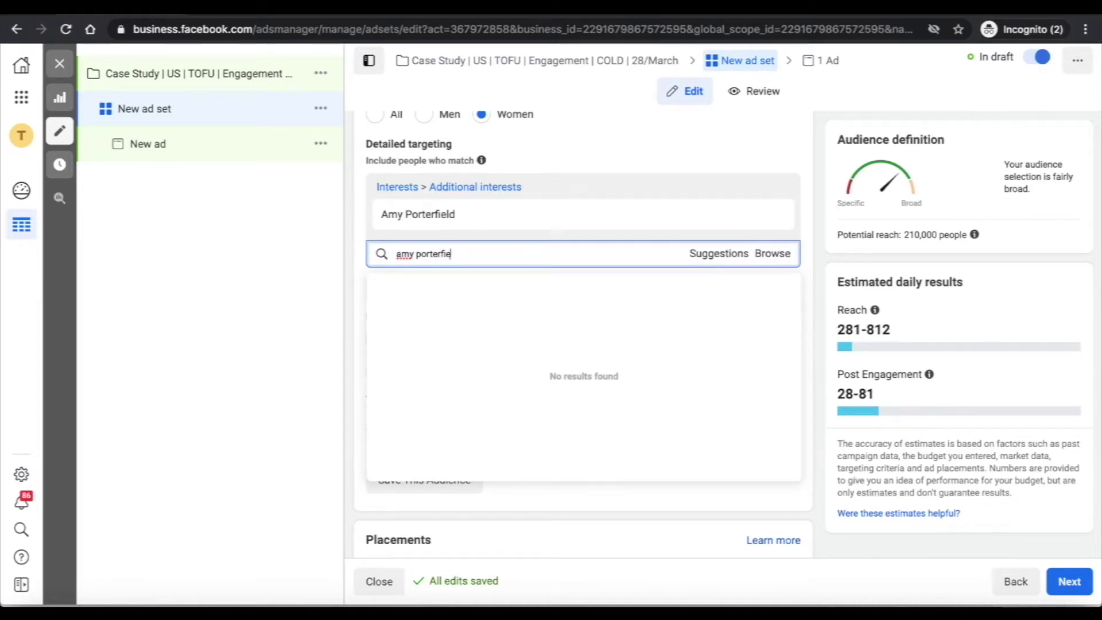
click(720, 253)
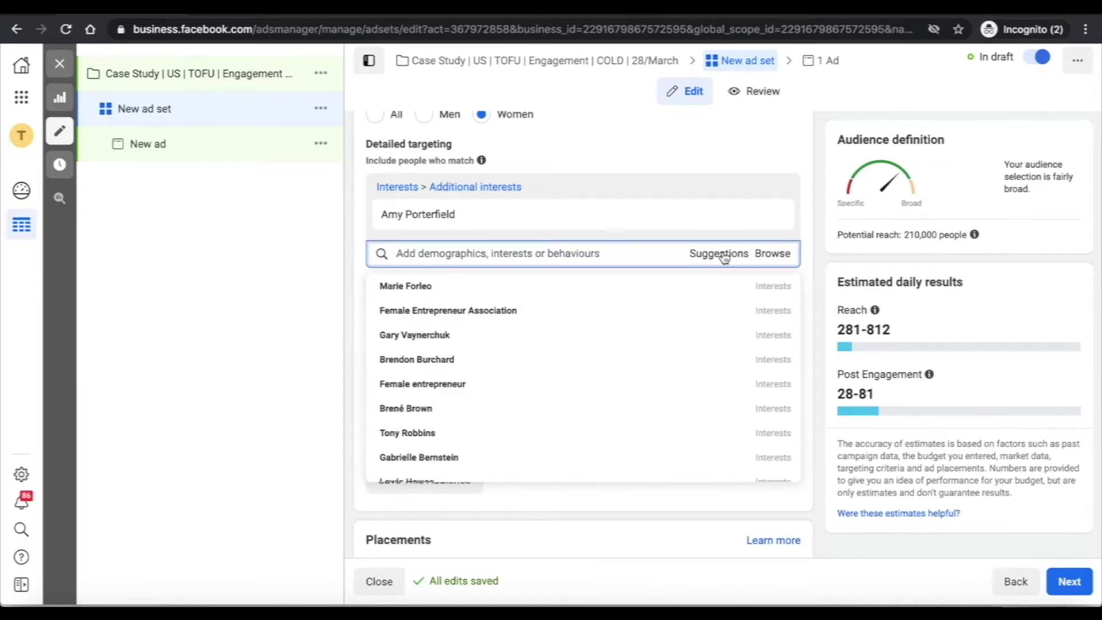
click(425, 310)
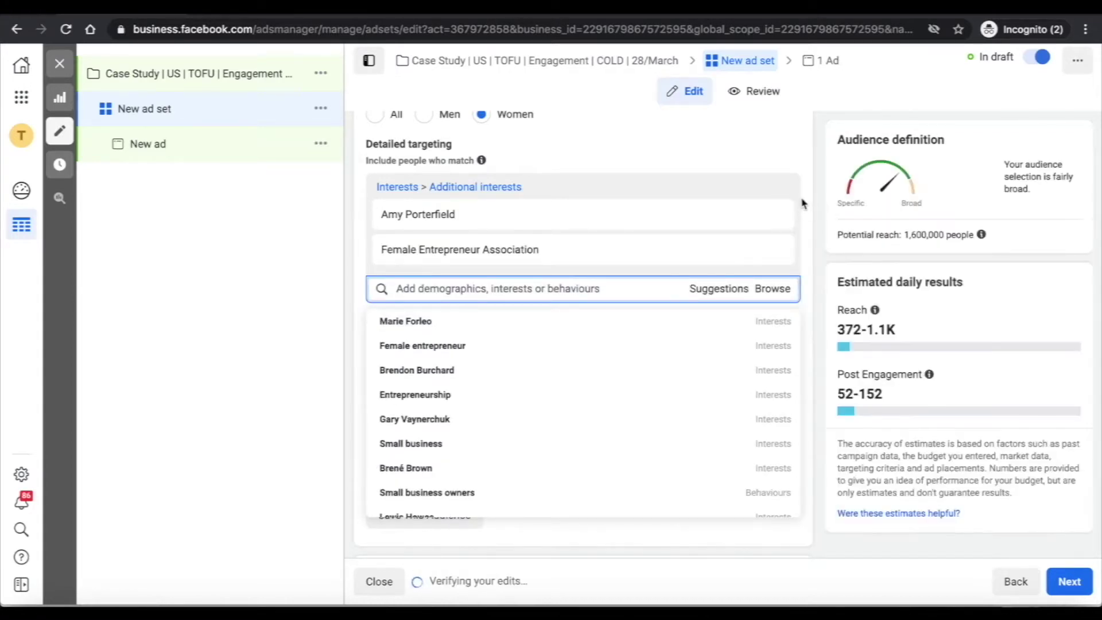
click(812, 203)
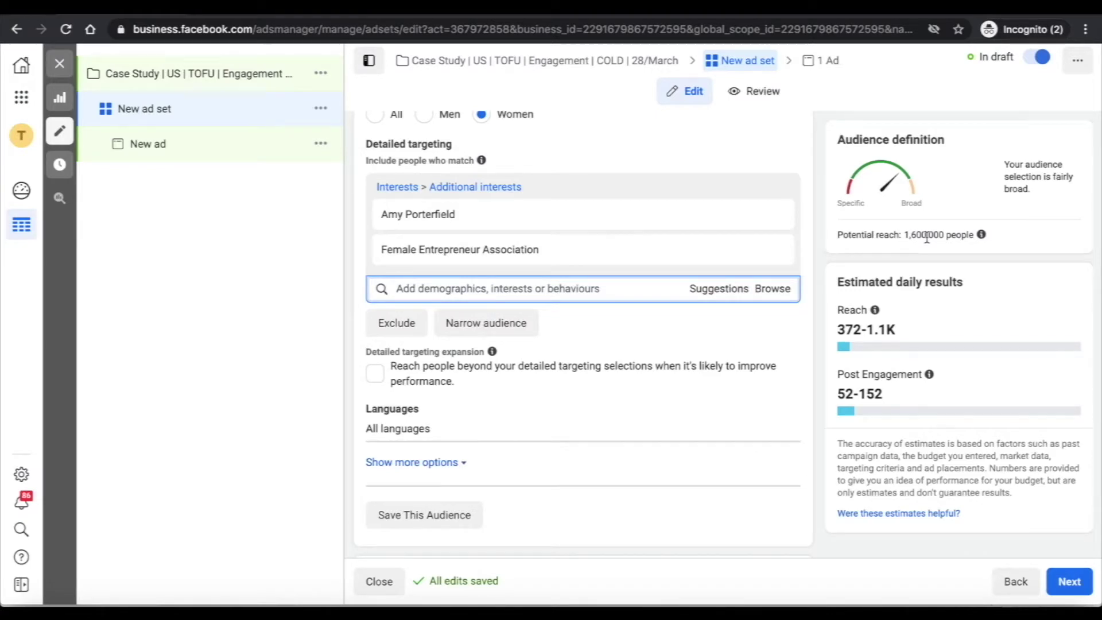
mouse_move(778, 231)
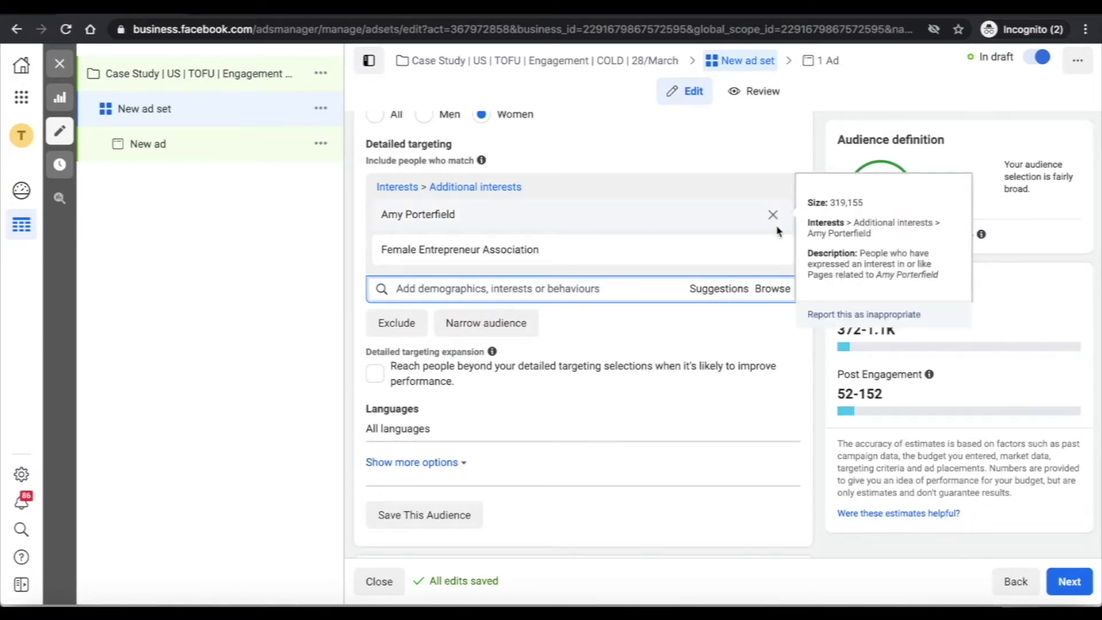
mouse_move(414, 243)
mouse_move(417, 220)
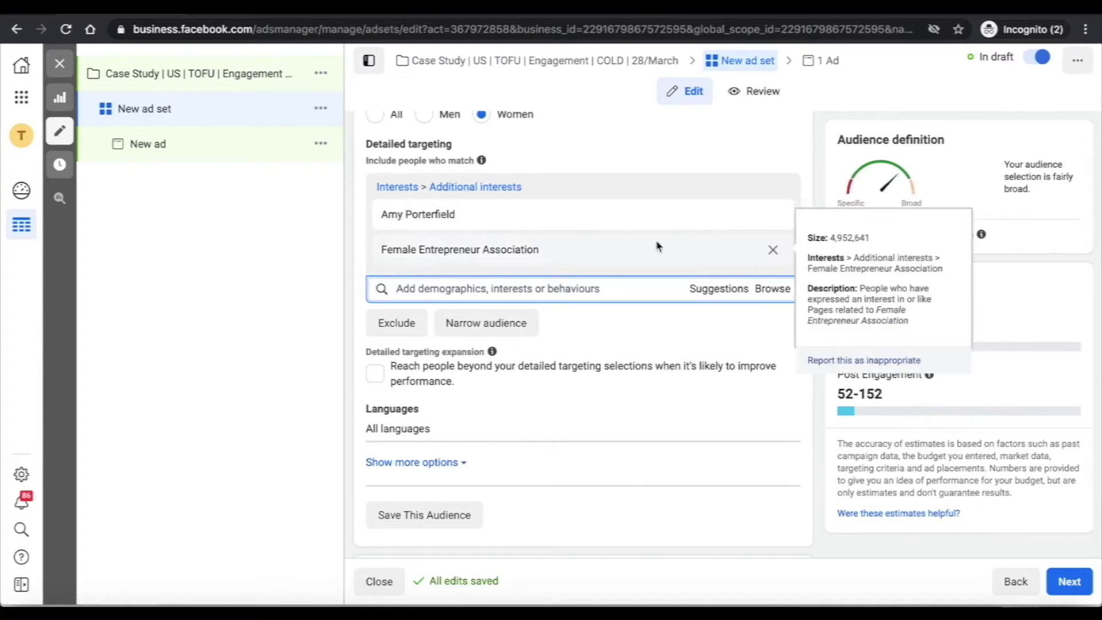
triple_click(924, 236)
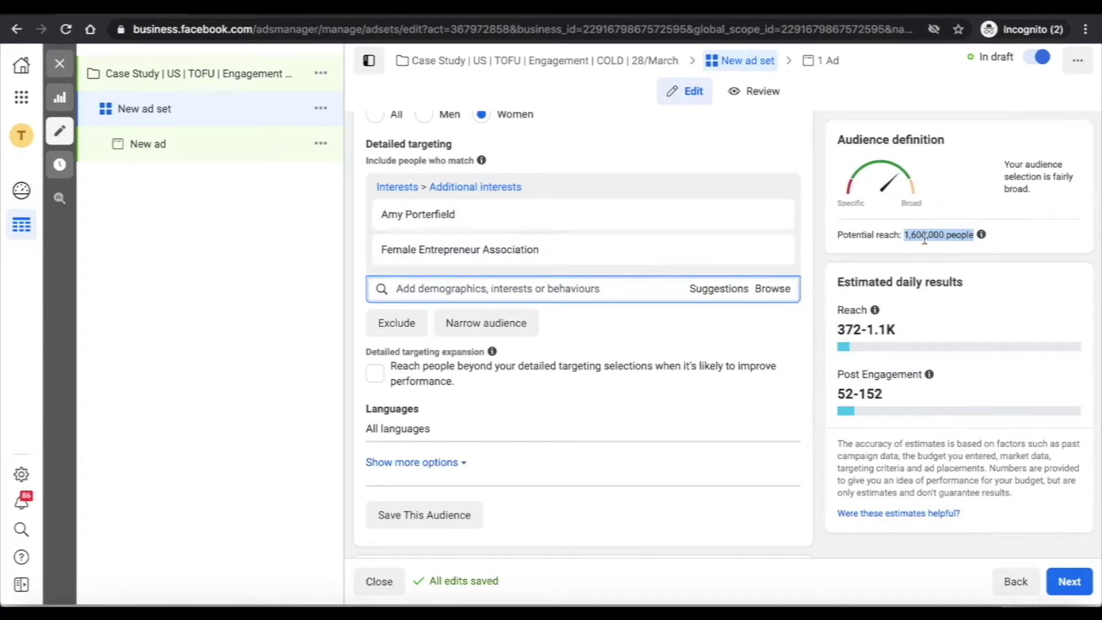
click(806, 236)
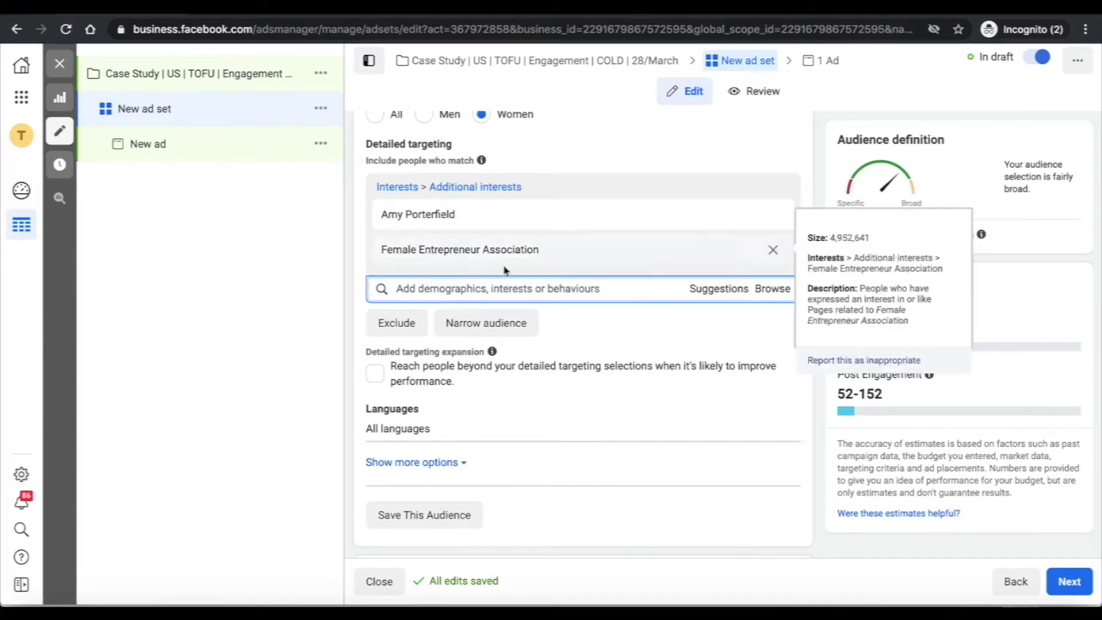
- Narrow the audience to people who must also match the interest Entrepreneurship, and check the potential reach
click(470, 330)
click(496, 340)
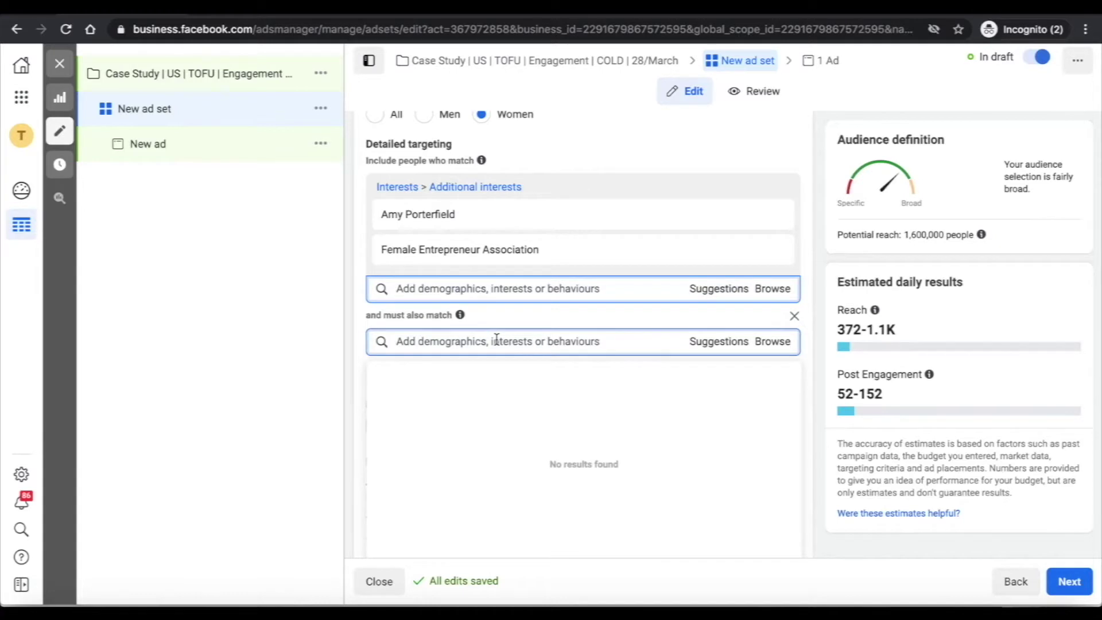
text(en)
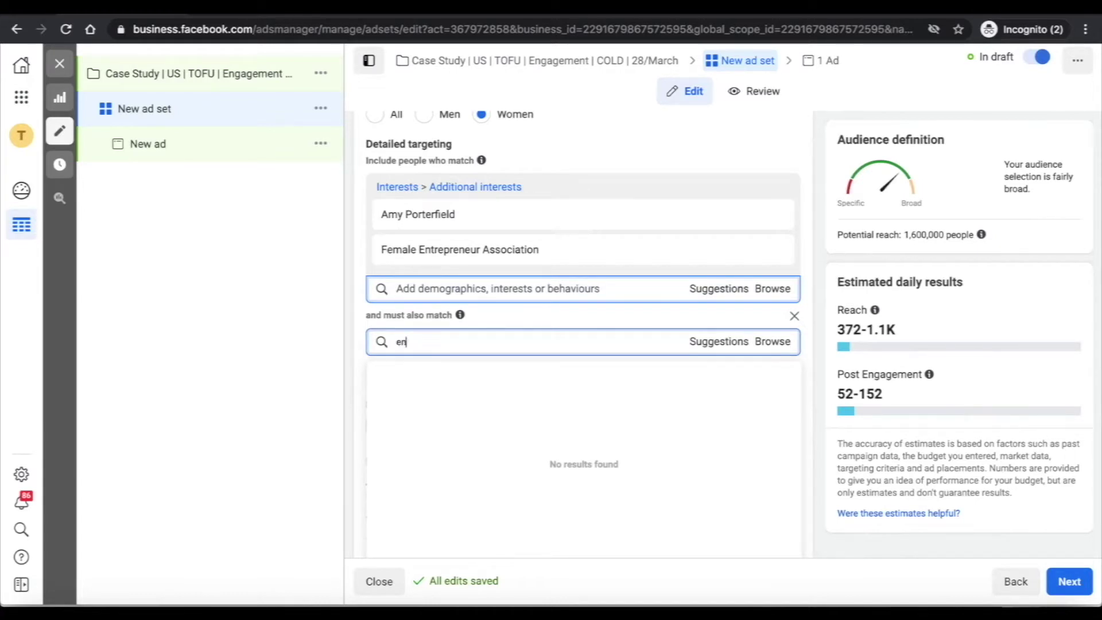
text(trep)
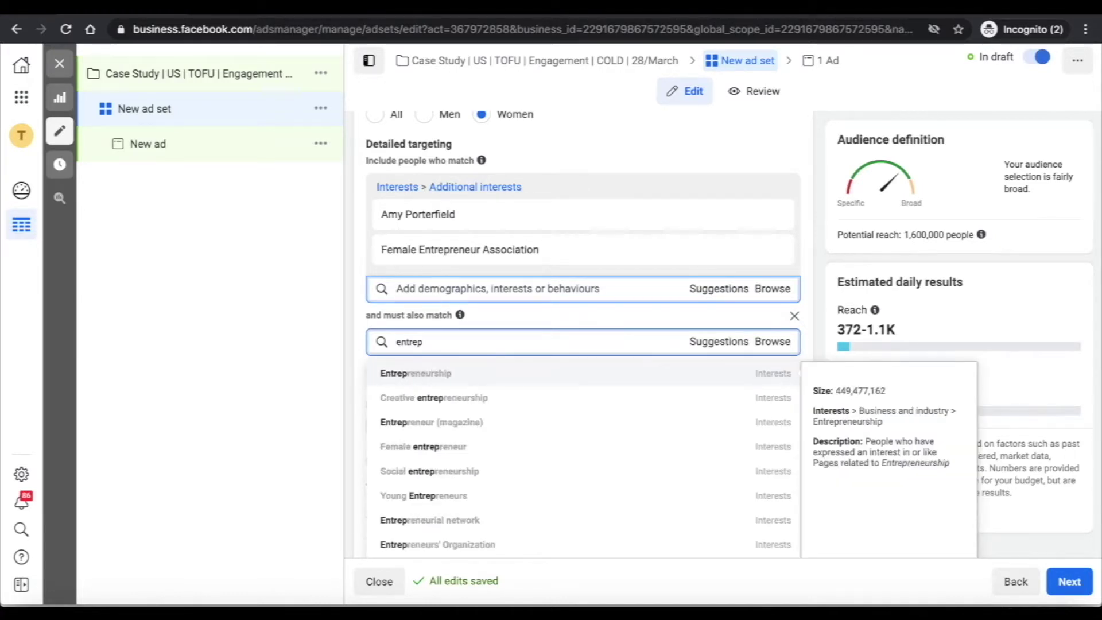
click(482, 375)
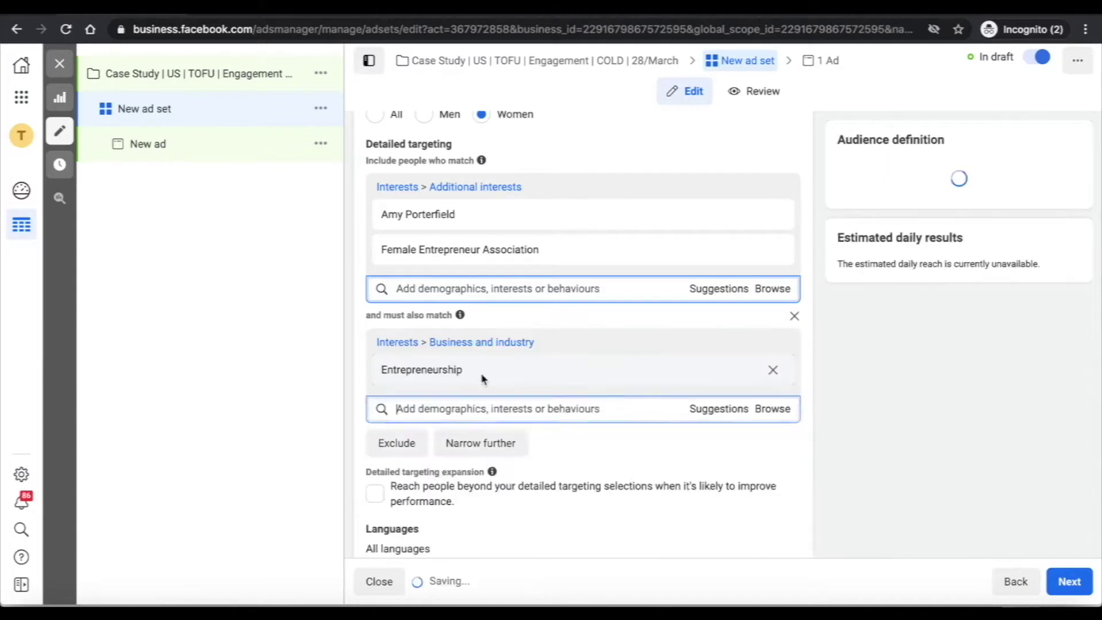
mouse_move(480, 380)
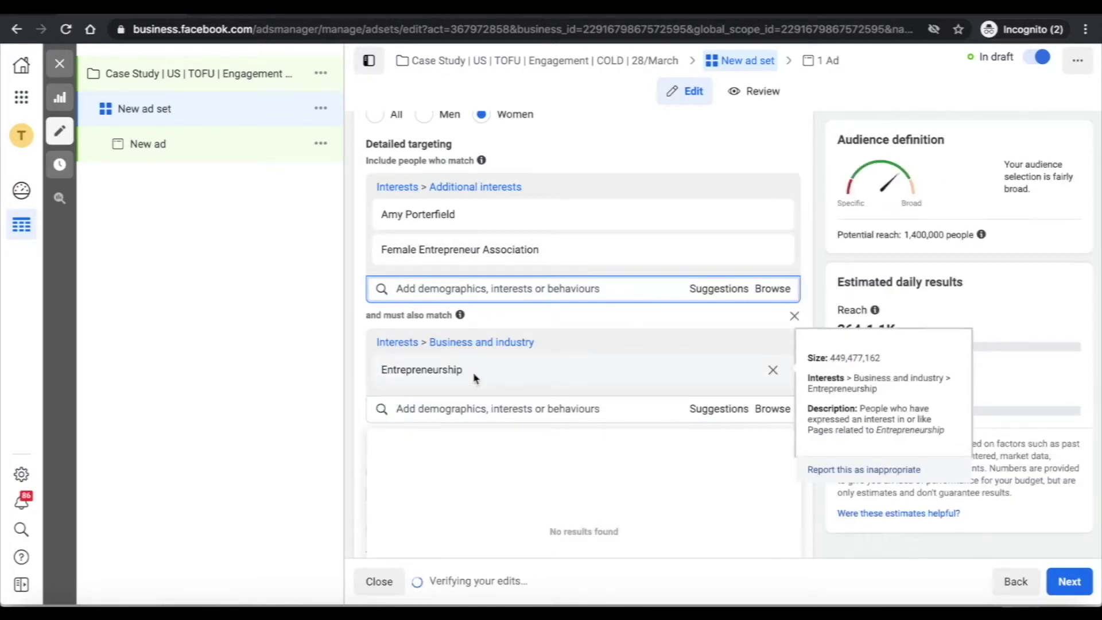
click(813, 257)
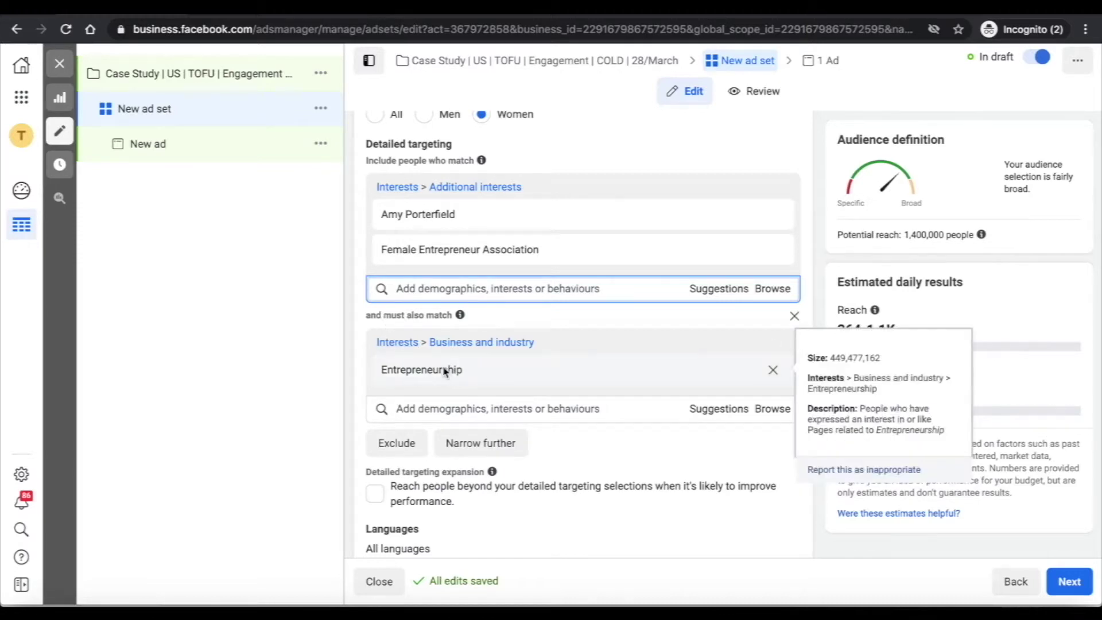
double_click(916, 234)
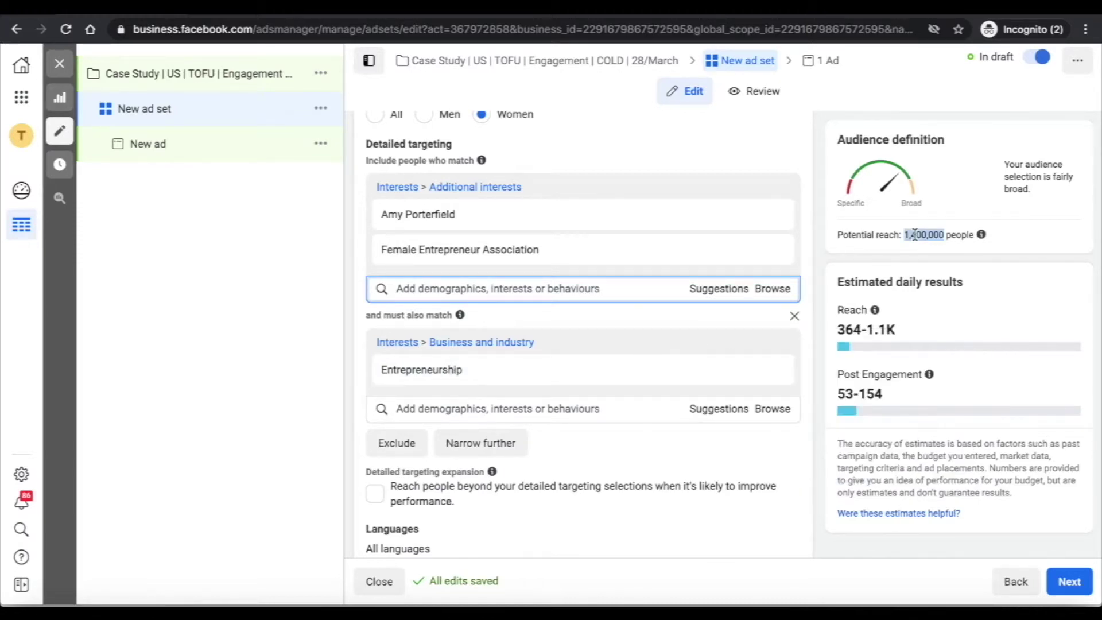
click(814, 265)
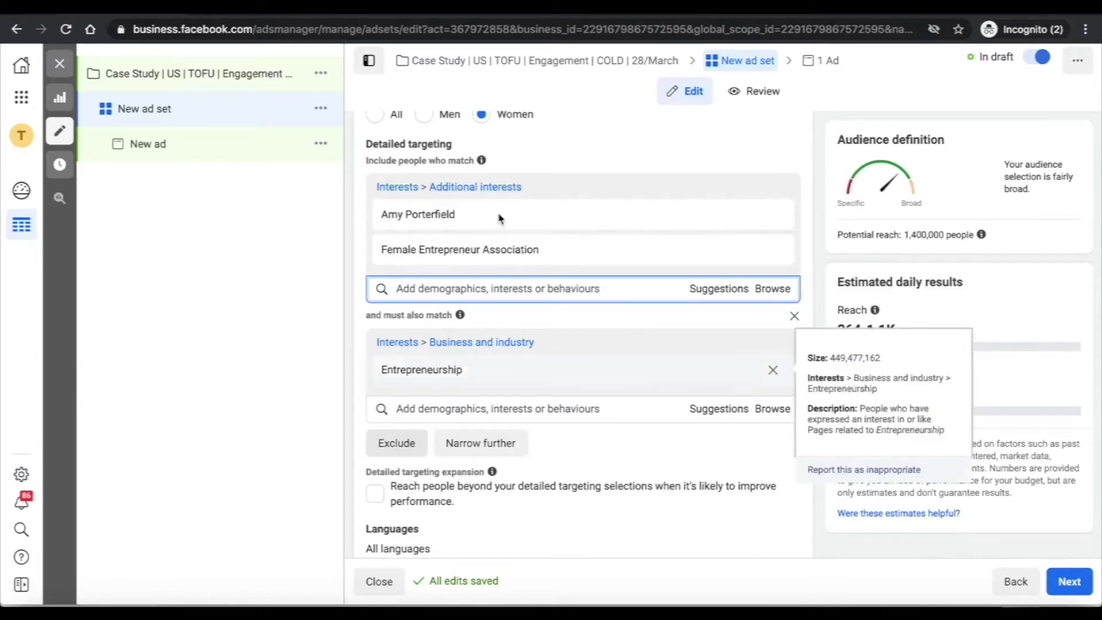
- Review the ad set's location, age, gender and detailed targeting settings together with the potential reach
scroll(516, 207, up, 5)
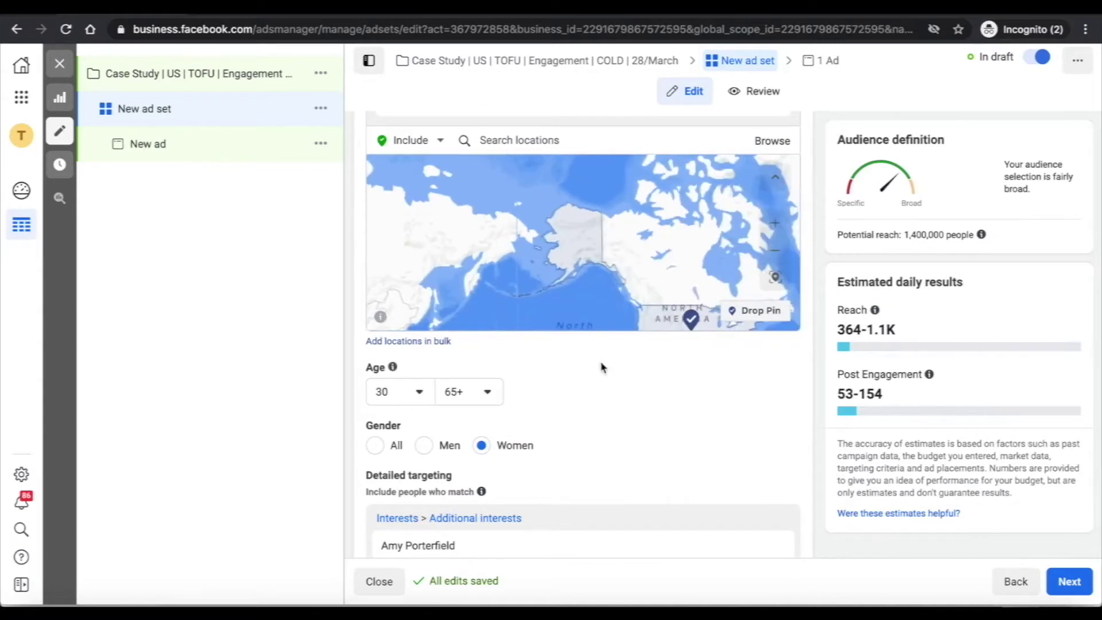
scroll(601, 367, down, 4)
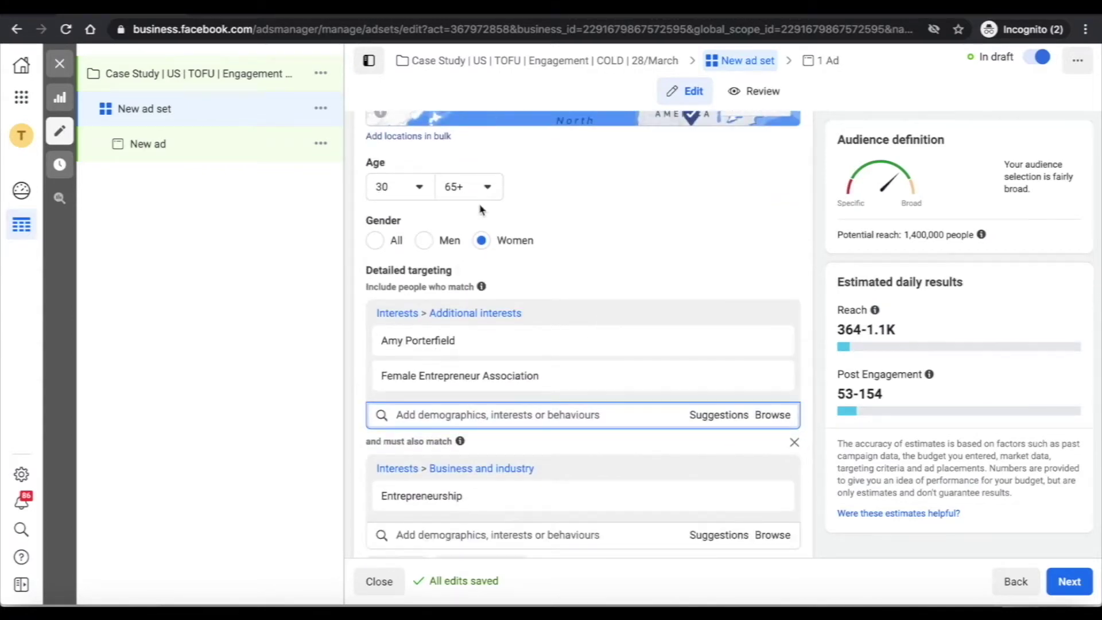
scroll(553, 234, down, 1)
scroll(546, 214, down, 2)
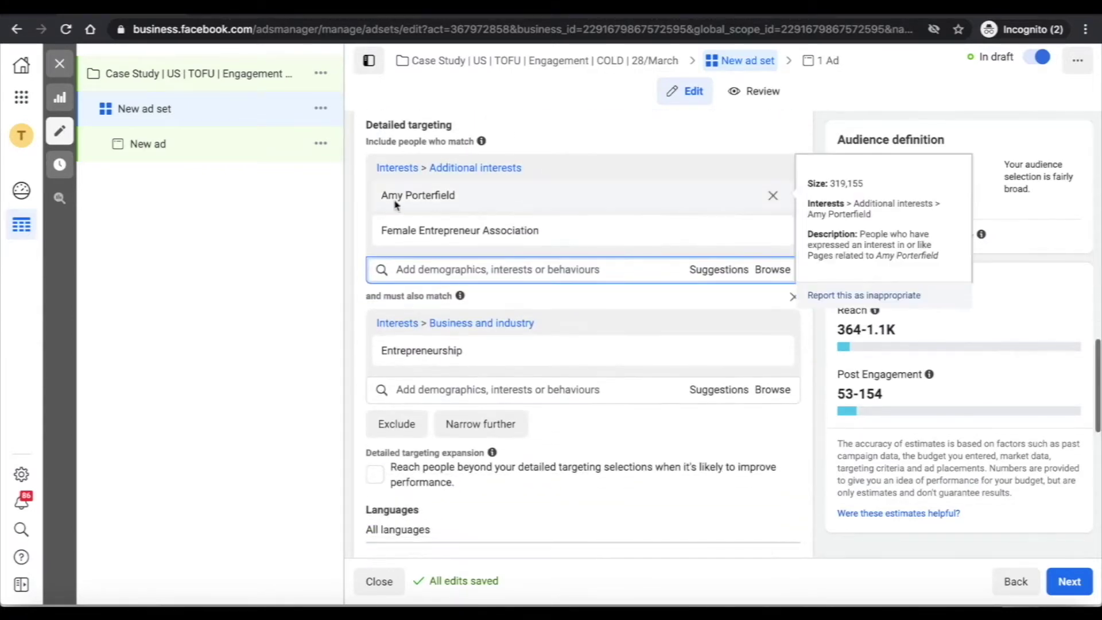
scroll(399, 206, down, 1)
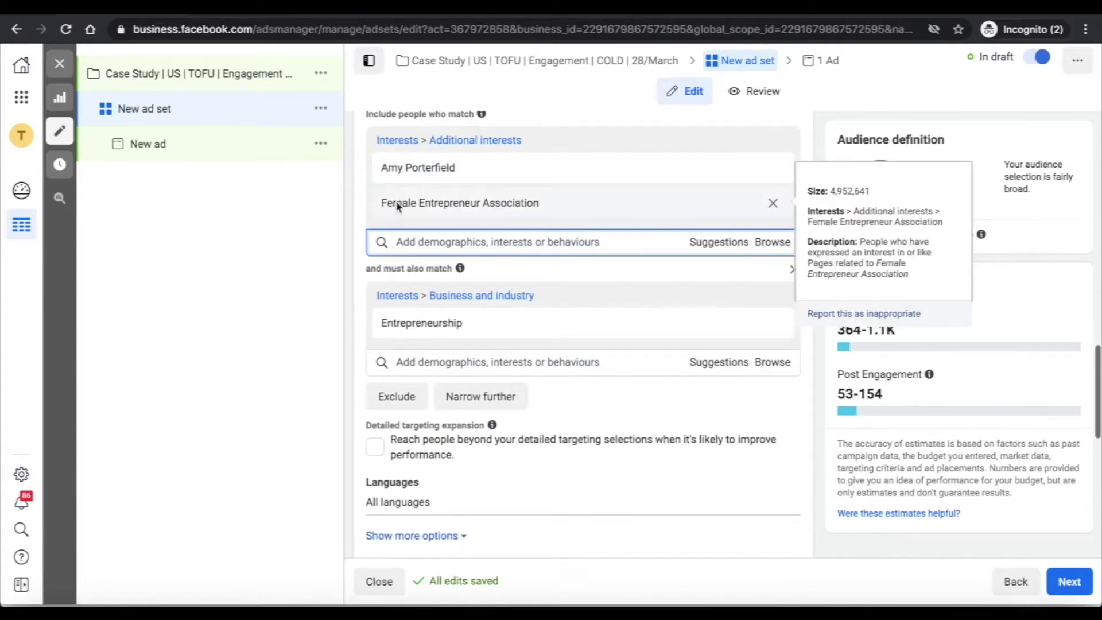
scroll(376, 234, down, 2)
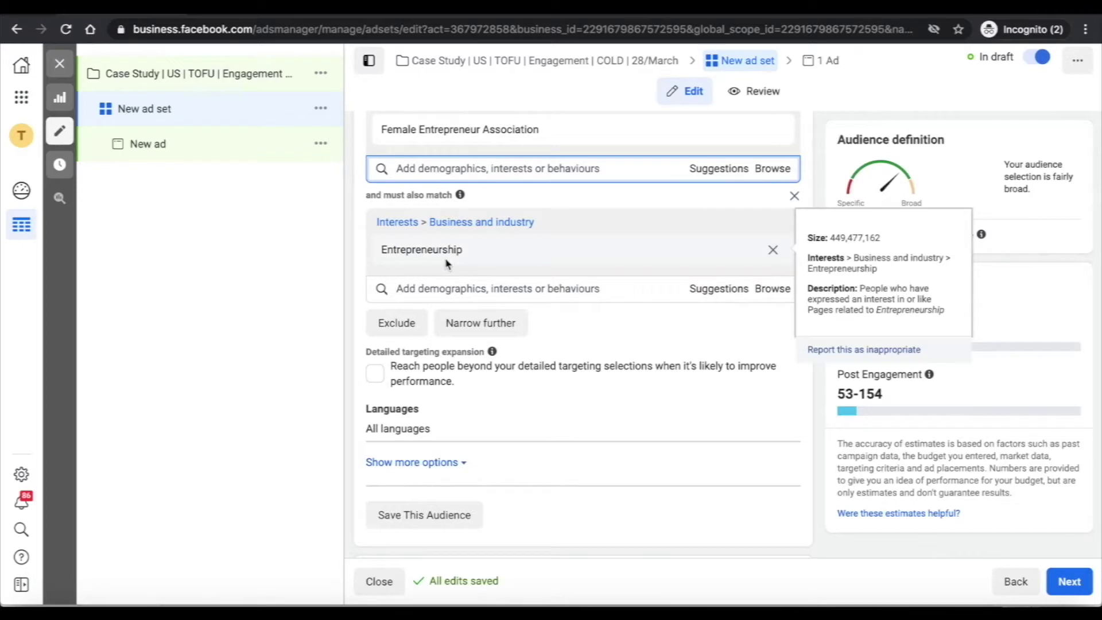
scroll(813, 192, up, 10)
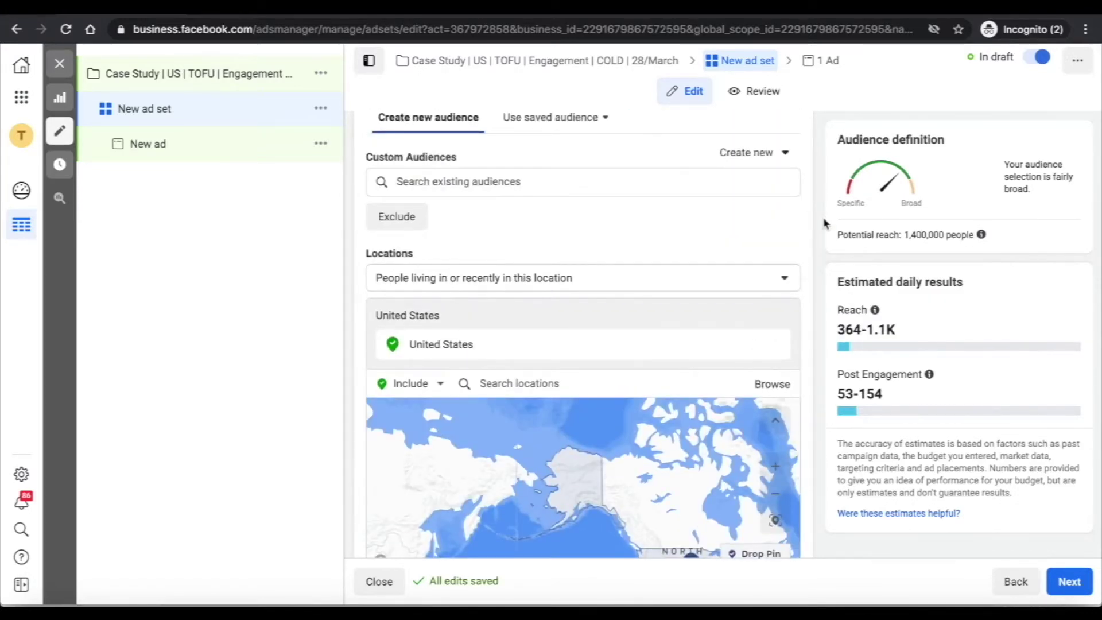
scroll(824, 222, down, 5)
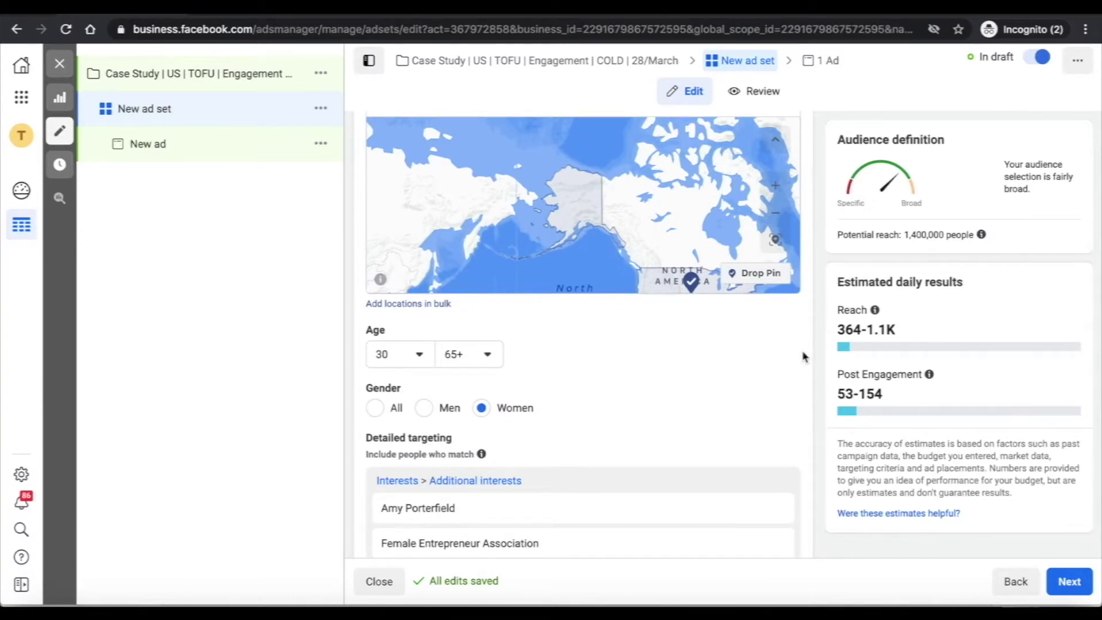
scroll(804, 356, down, 12)
scroll(804, 356, up, 2)
scroll(804, 356, down, 4)
scroll(804, 356, up, 18)
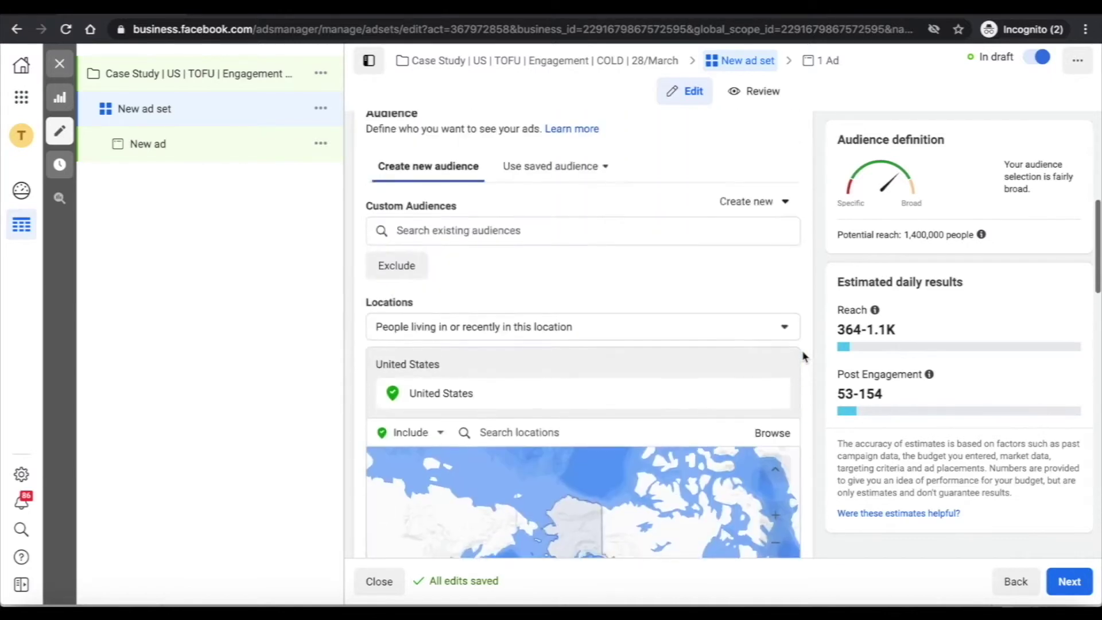
drag(905, 234, 975, 234)
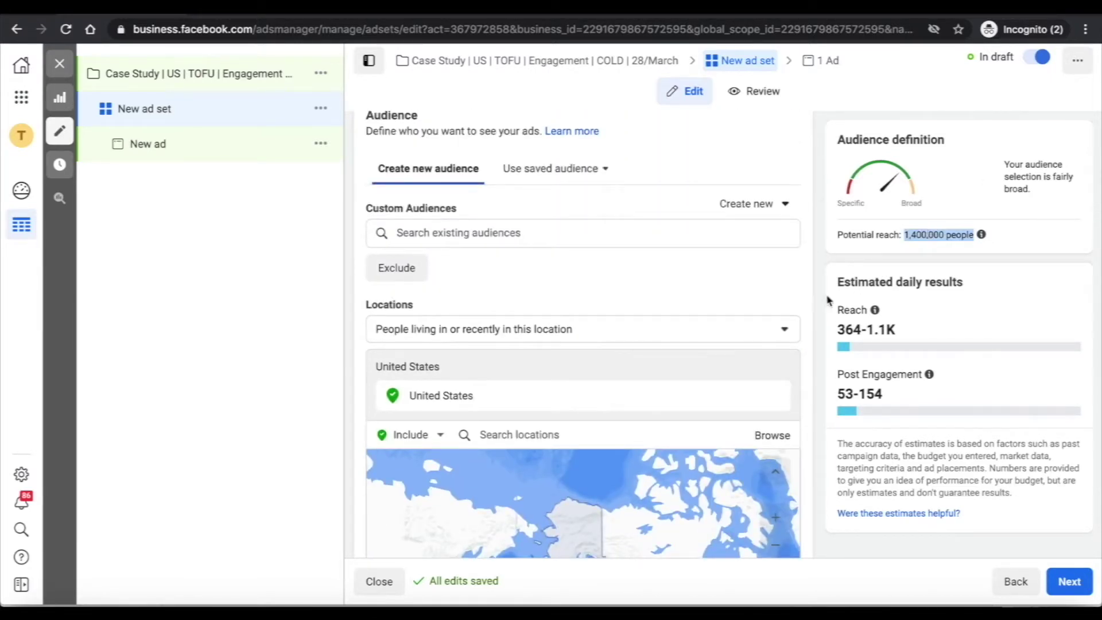
click(814, 343)
scroll(814, 343, down, 8)
scroll(814, 343, up, 10)
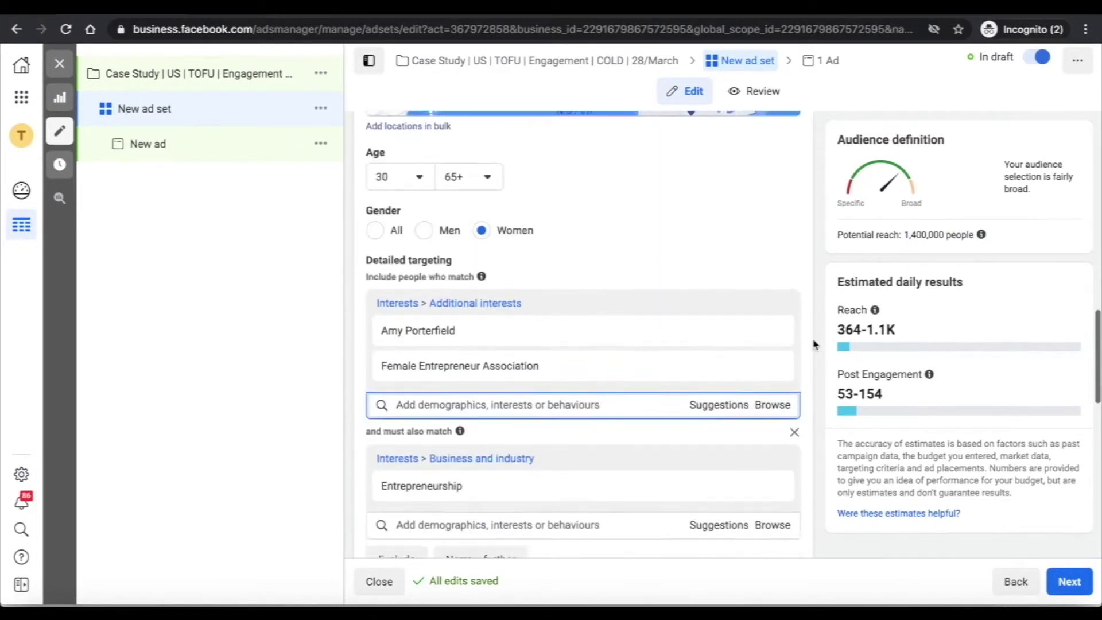
- Switch the ad set to manual placements and exclude the Instagram and Audience Network platforms
scroll(809, 339, down, 2)
scroll(540, 351, down, 4)
scroll(540, 354, down, 6)
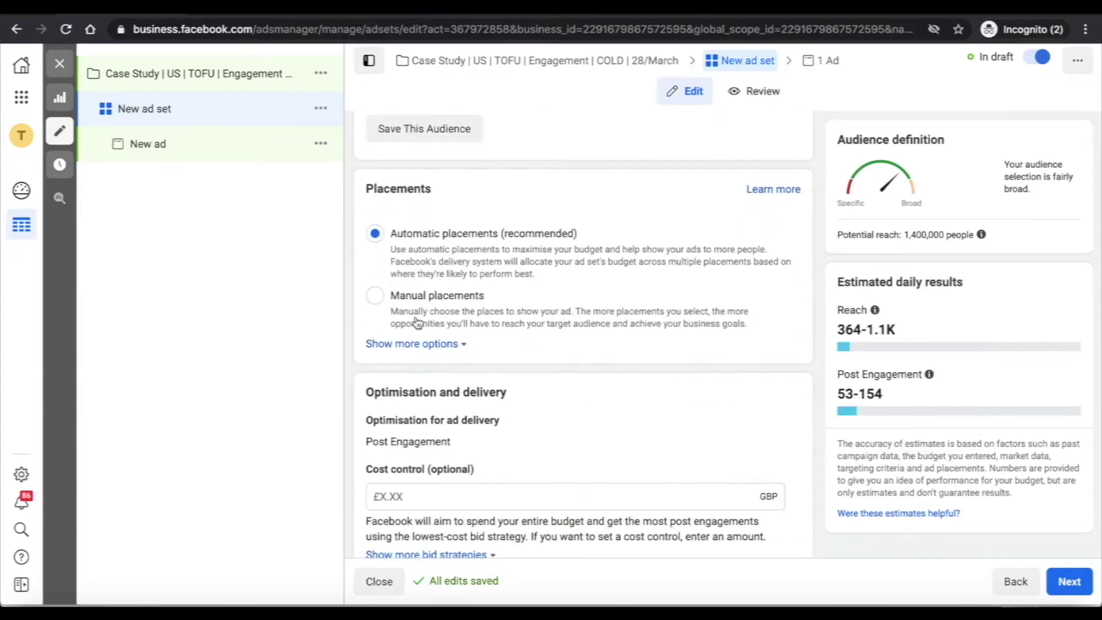
click(378, 303)
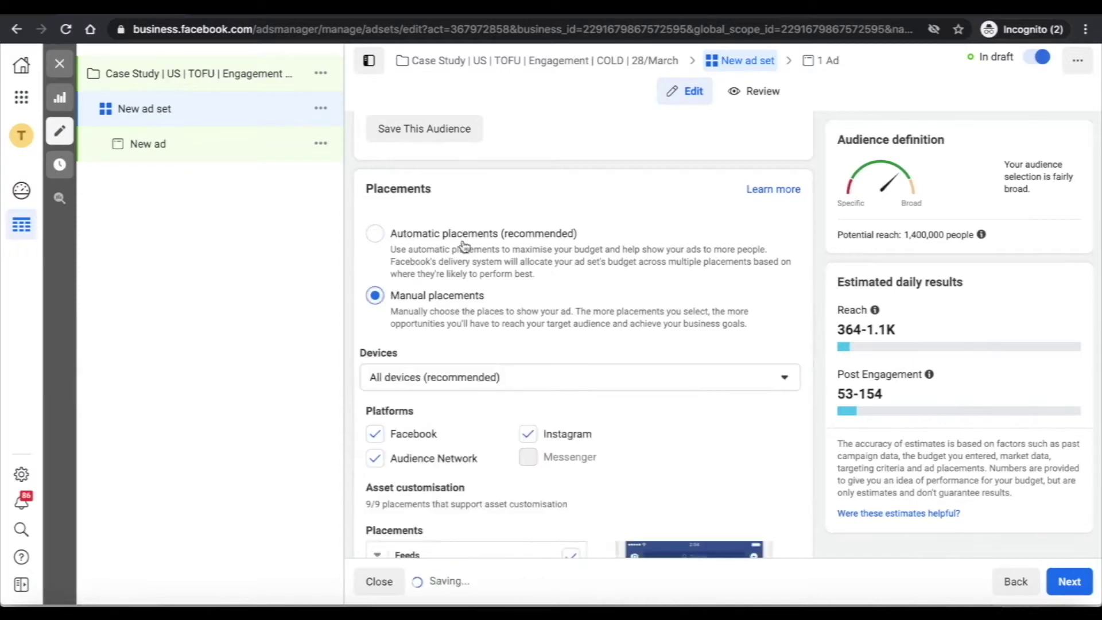
scroll(507, 251, down, 1)
scroll(507, 251, down, 3)
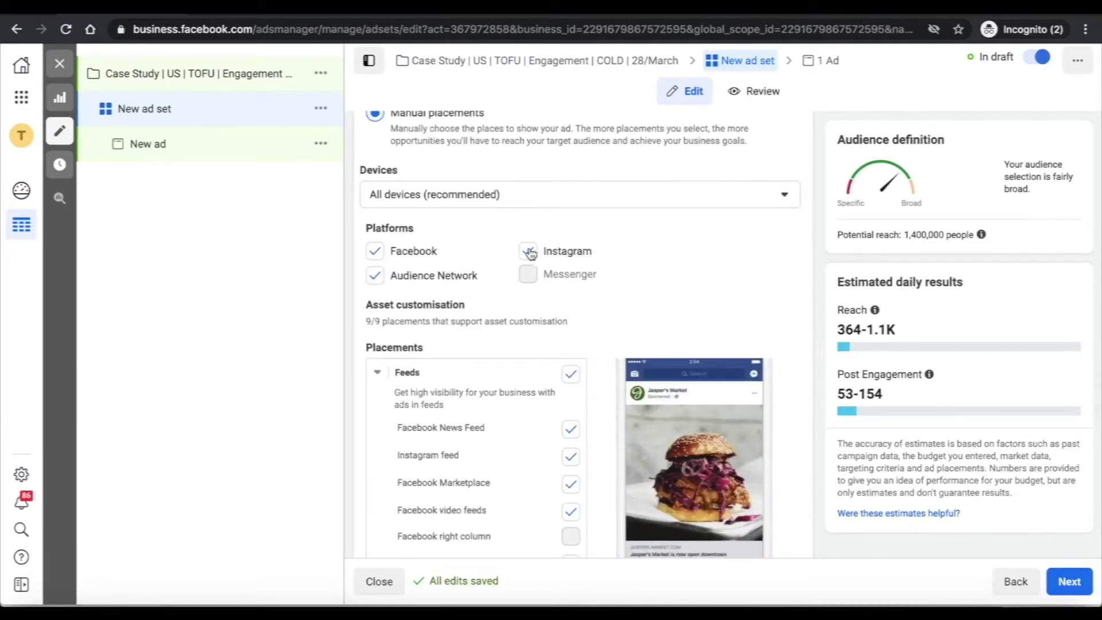
click(529, 253)
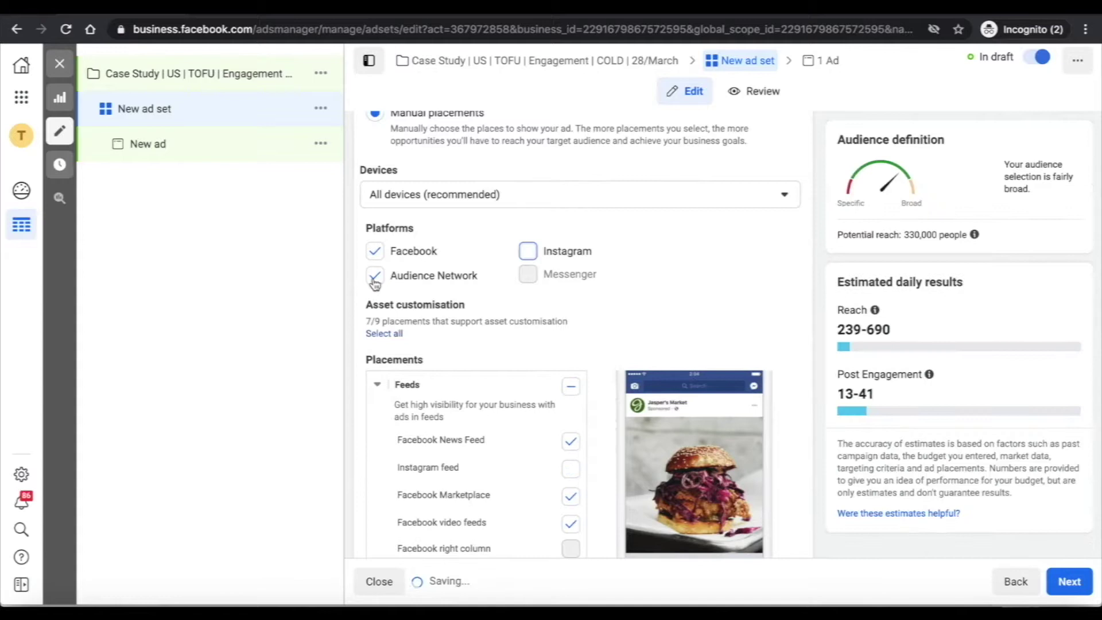
click(376, 279)
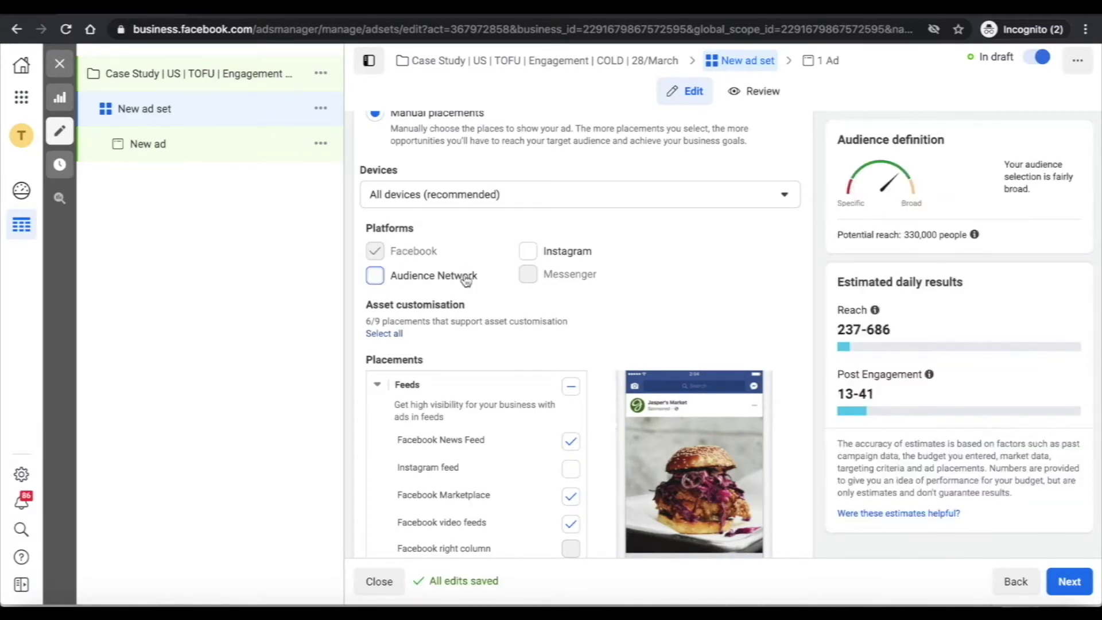
- Check the potential reach and exclude the Facebook Marketplace, Facebook video feeds and In-stream placements
triple_click(917, 235)
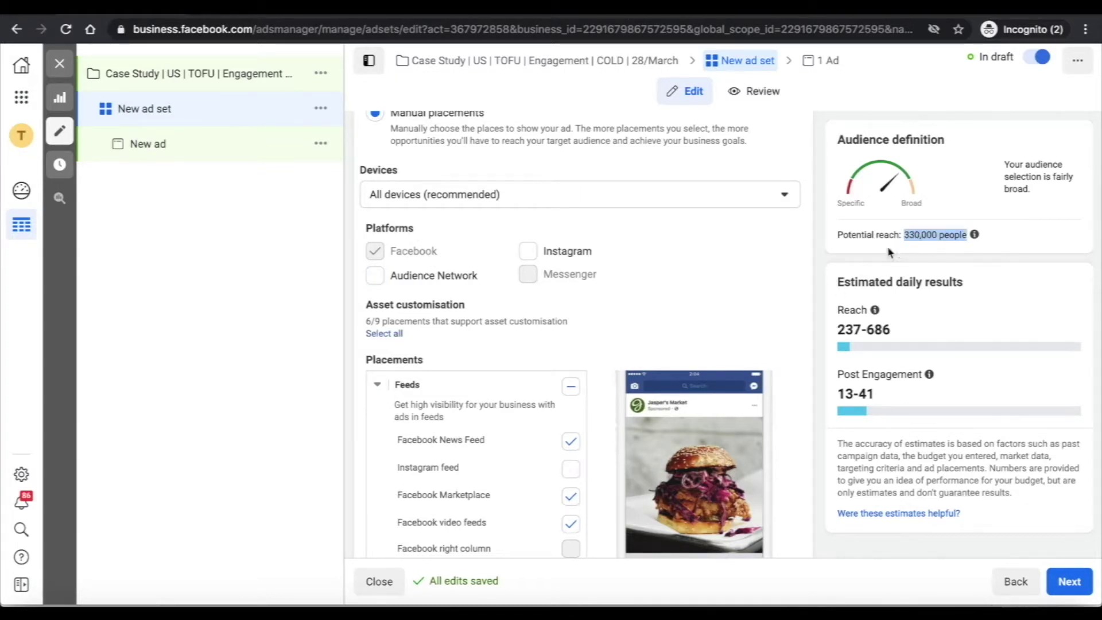
click(804, 321)
scroll(804, 320, down, 2)
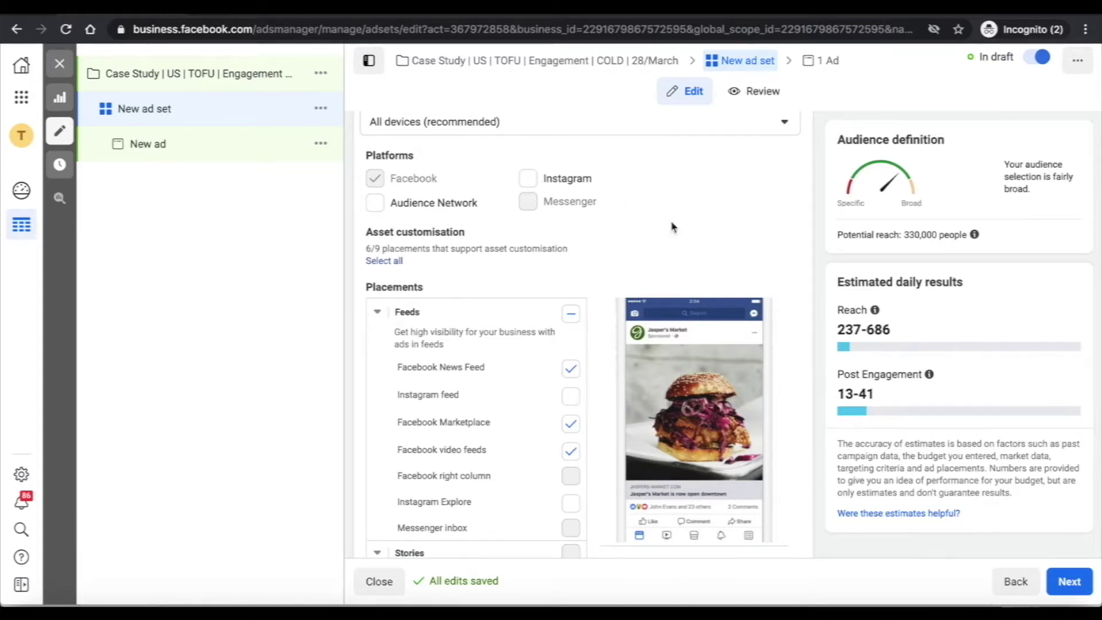
scroll(773, 241, down, 5)
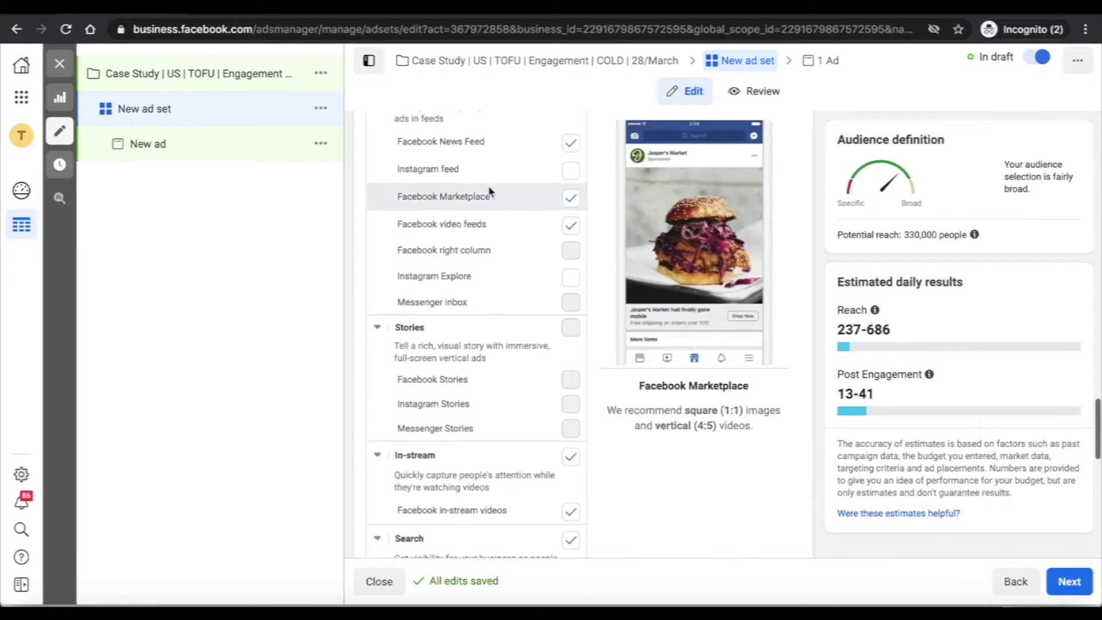
scroll(490, 191, up, 1)
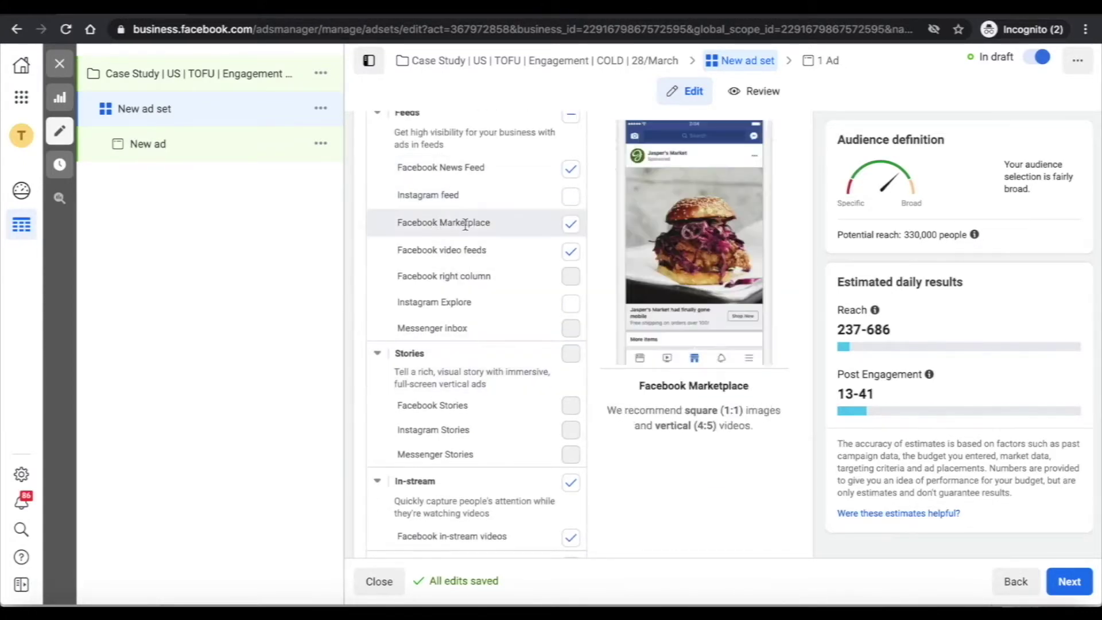
click(571, 224)
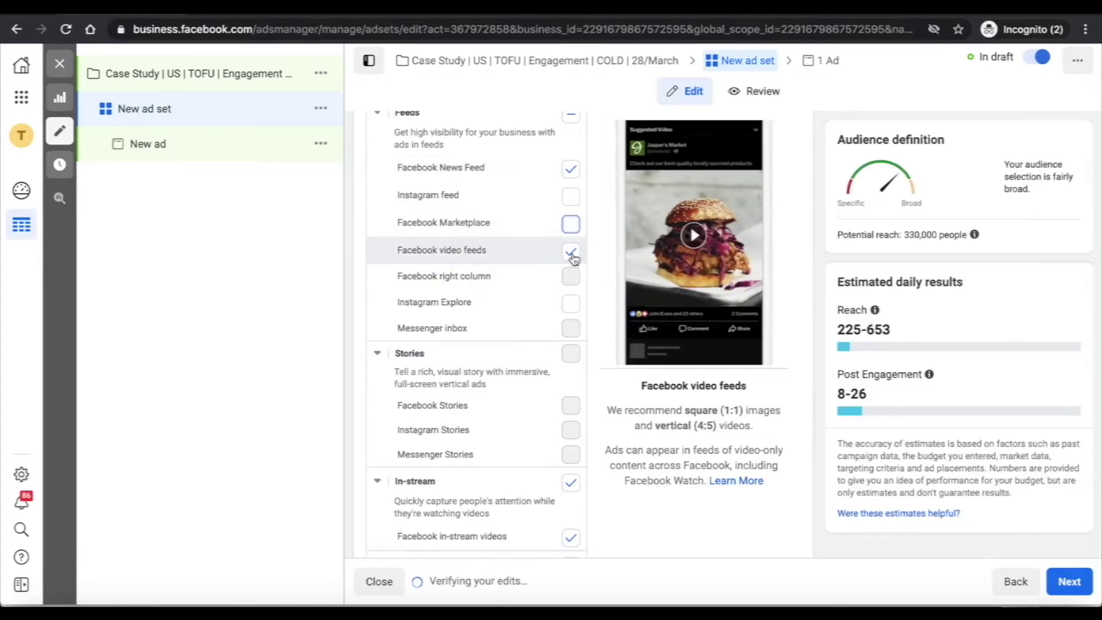
click(572, 254)
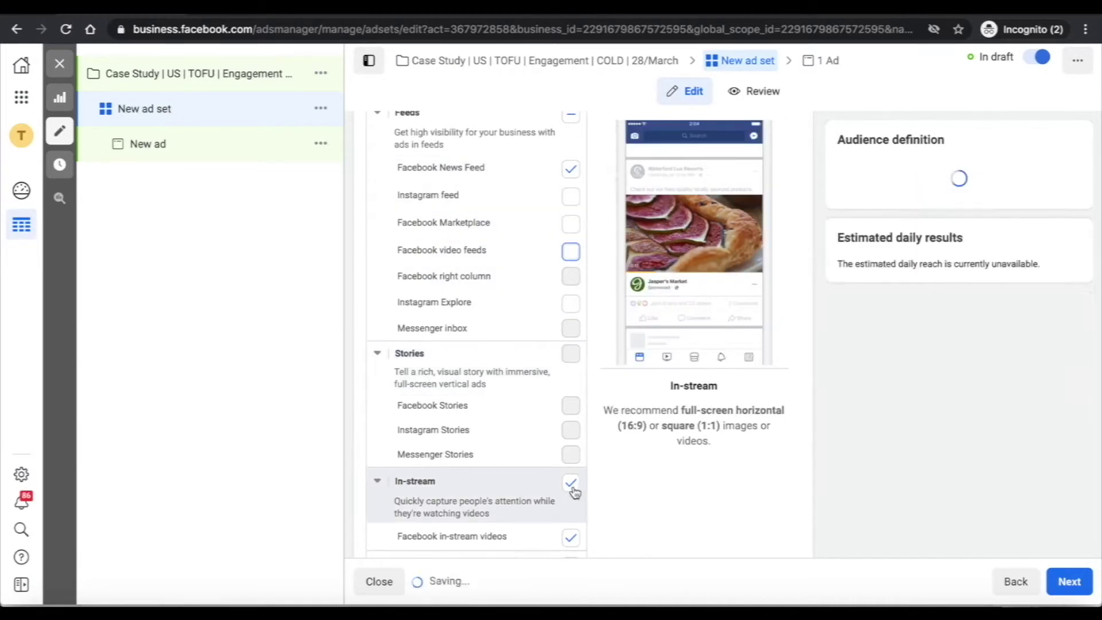
click(573, 487)
- Exclude the Search and In-article placements, keeping only Facebook News Feed selected
scroll(803, 323, down, 2)
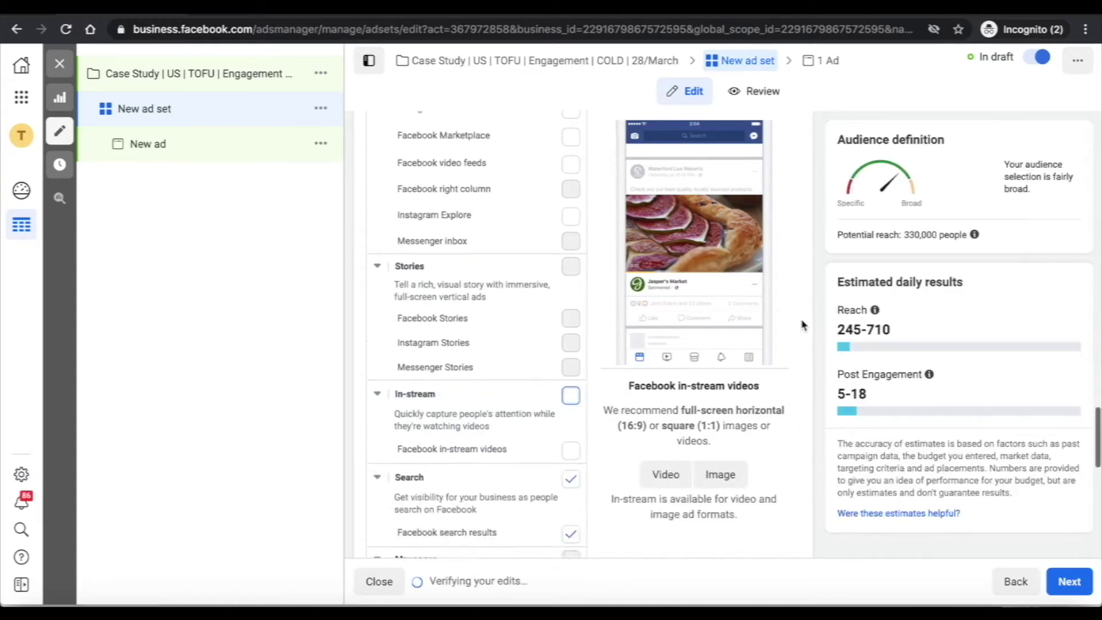
scroll(803, 325, down, 2)
click(570, 355)
scroll(560, 447, down, 1)
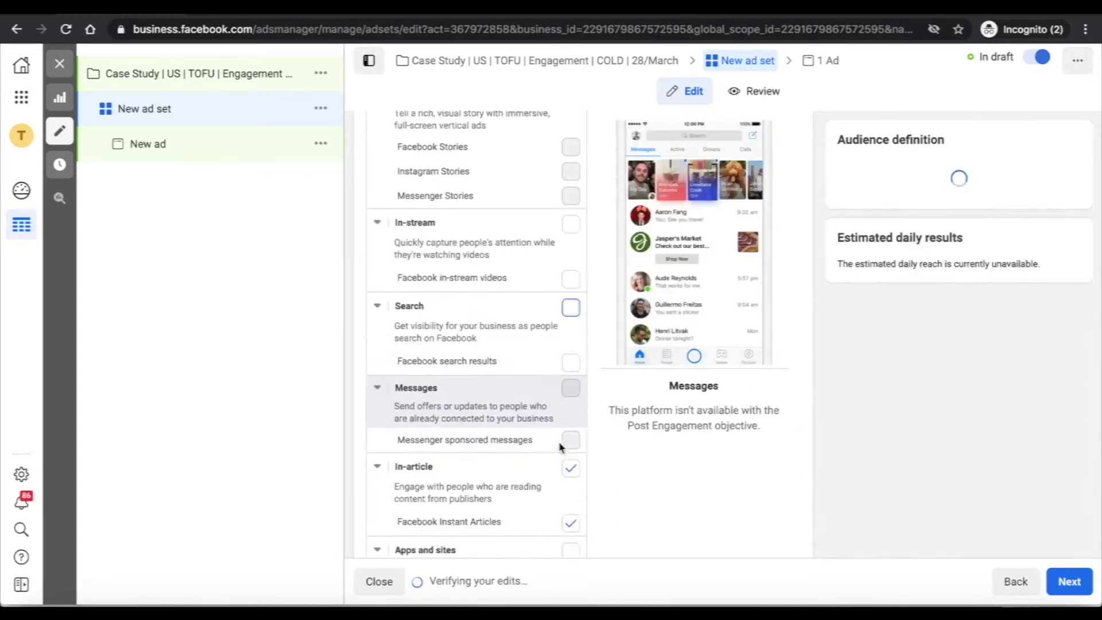
scroll(566, 424, down, 1)
click(571, 408)
scroll(563, 413, down, 5)
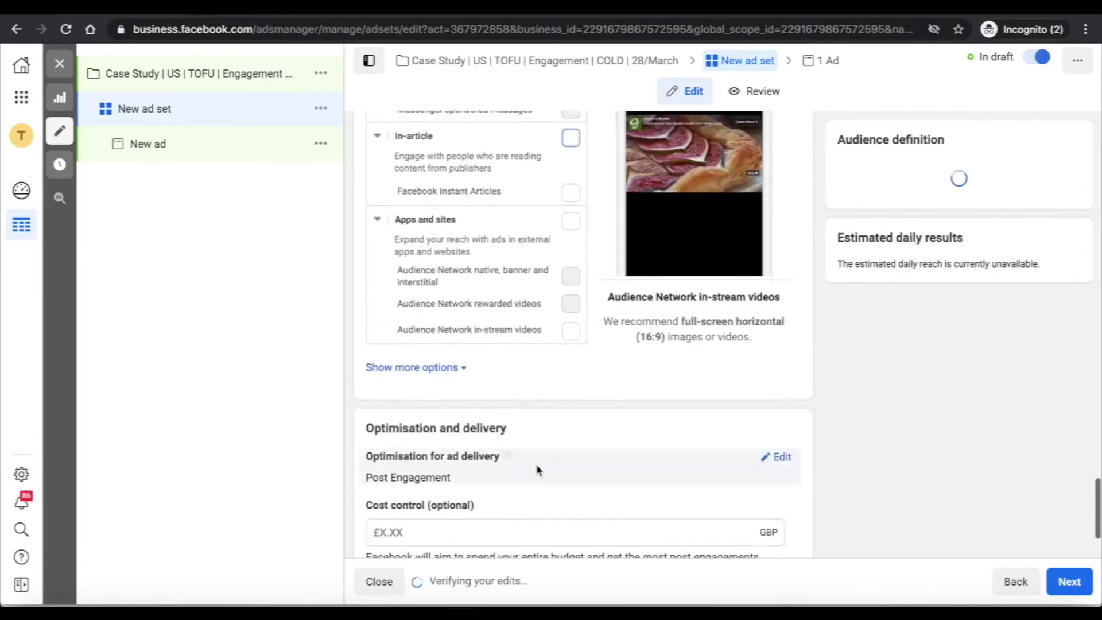
- Remove the Entrepreneurship interest from the ad set's must-also-match targeting
scroll(539, 469, up, 10)
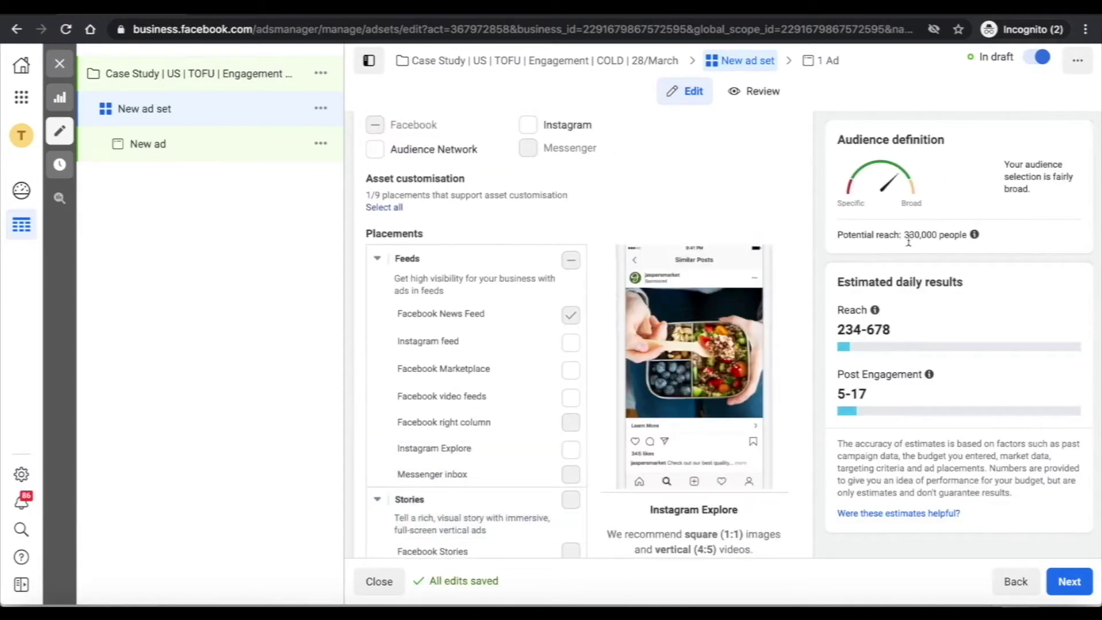
scroll(802, 356, down, 10)
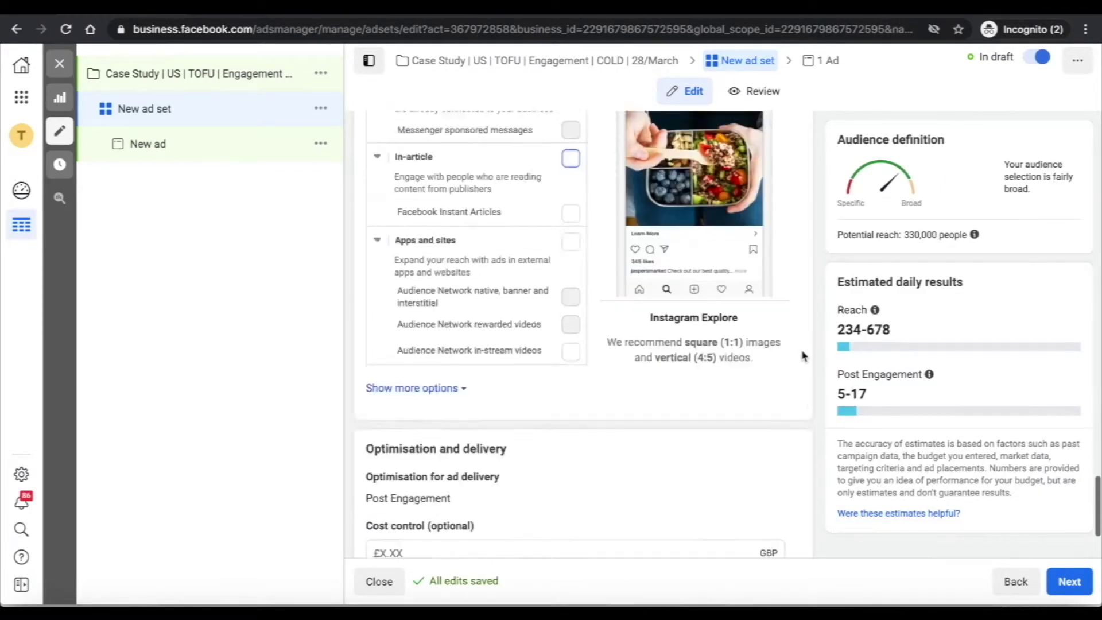
scroll(802, 356, up, 15)
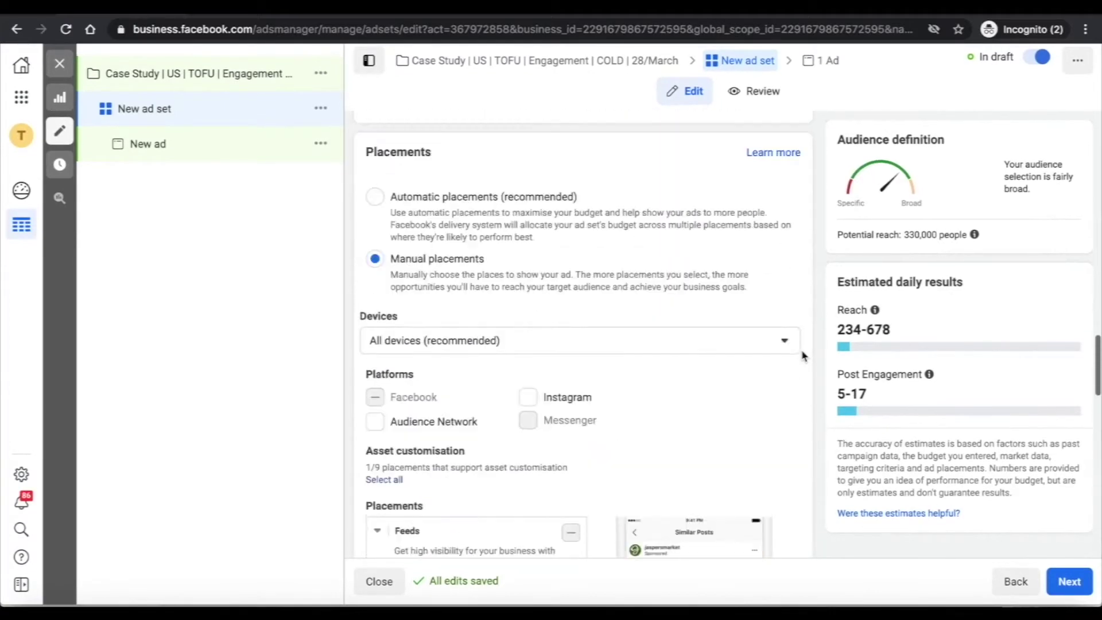
scroll(795, 421, up, 5)
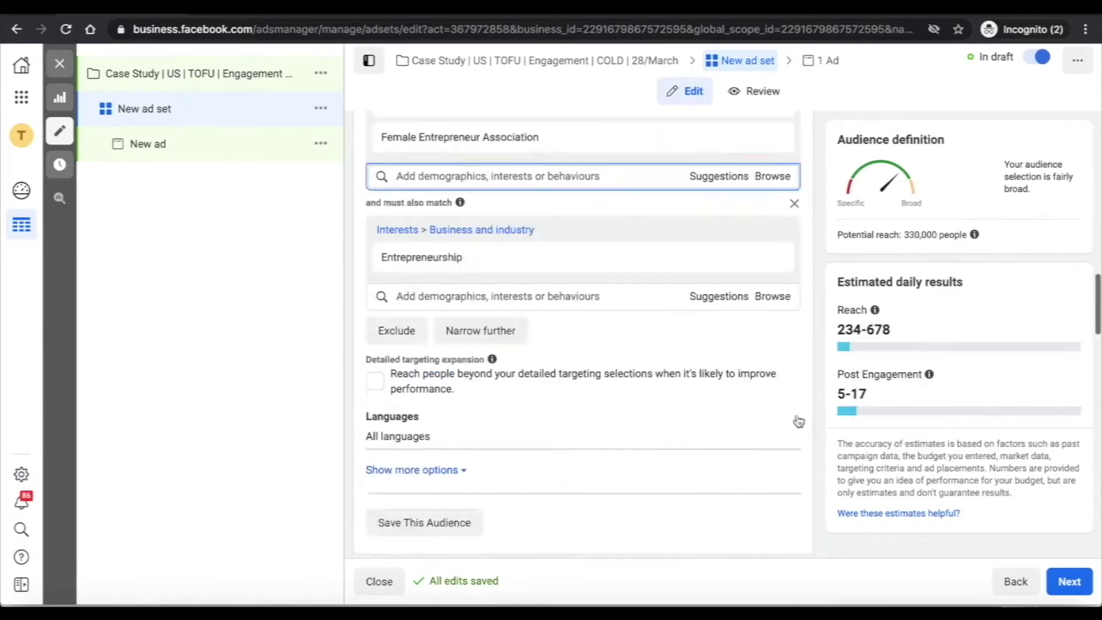
mouse_move(727, 404)
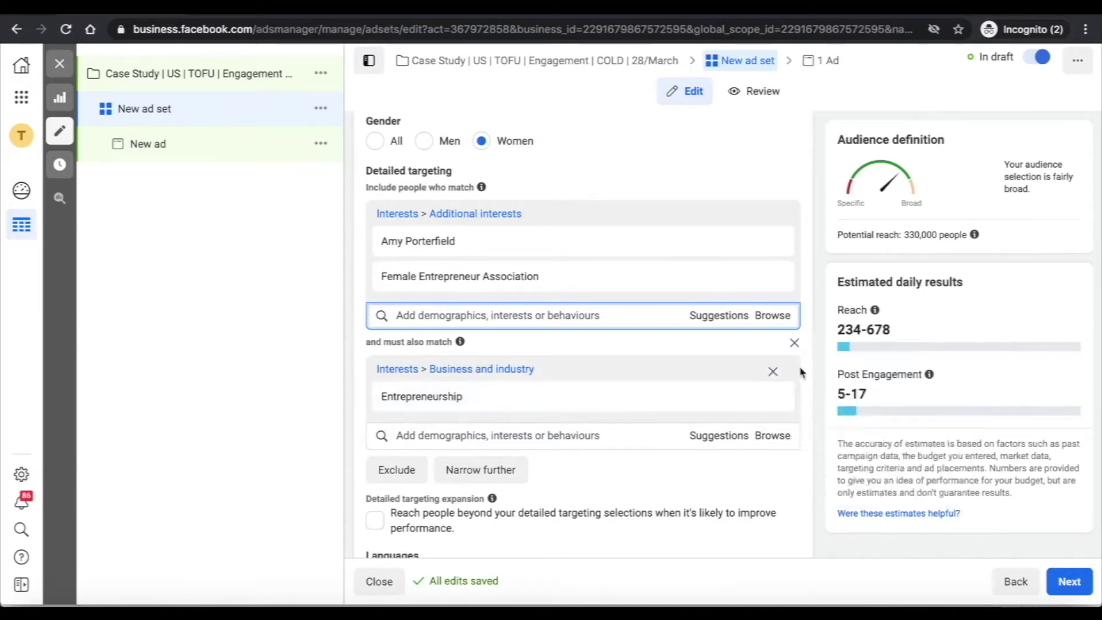
click(773, 399)
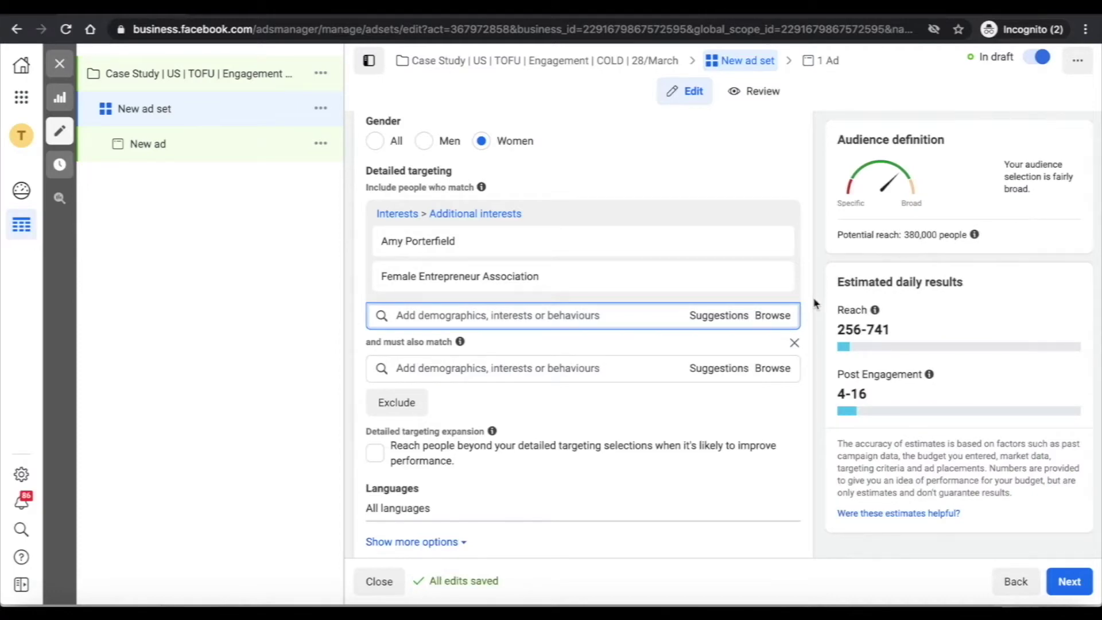
- Review the ad set's placements, optimisation, schedule and audience settings together with the potential reach
scroll(814, 303, down, 15)
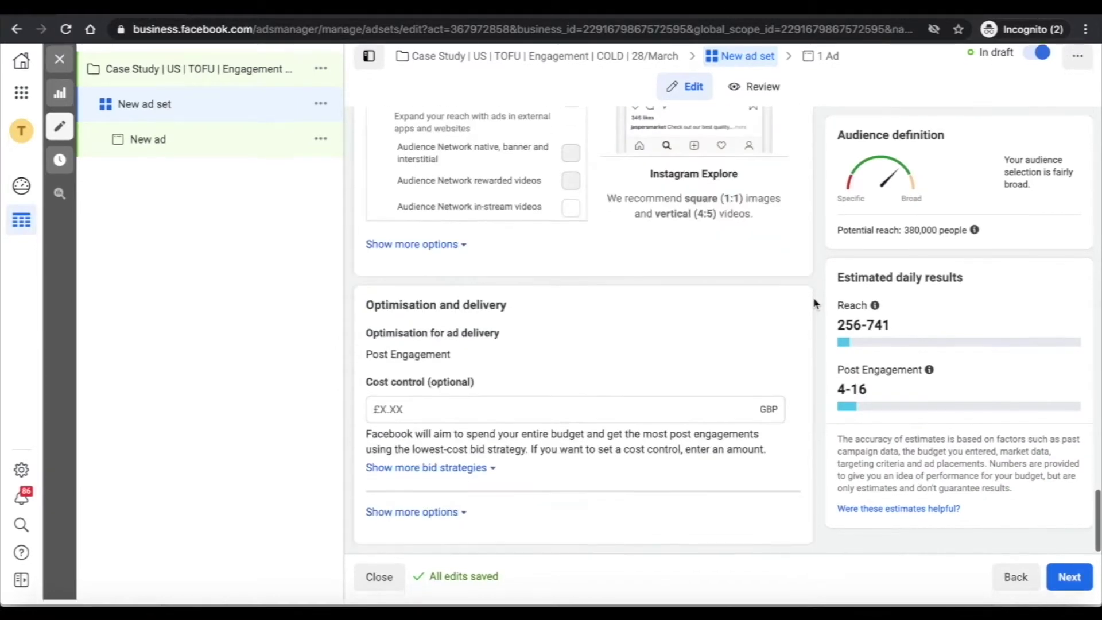
scroll(815, 302, up, 12)
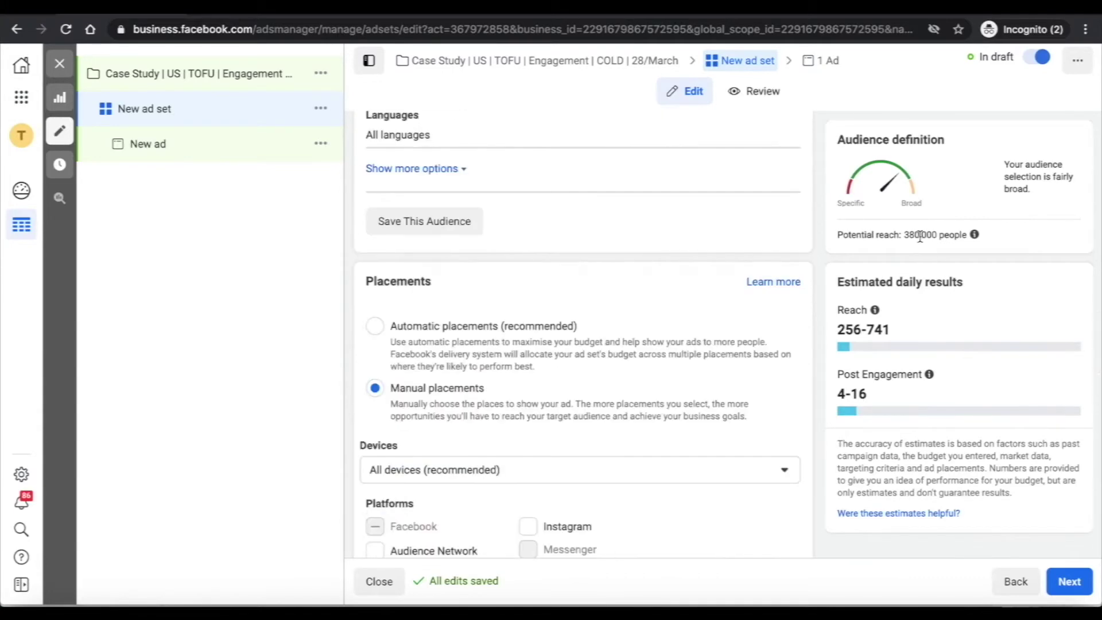
scroll(803, 415, down, 7)
scroll(802, 415, up, 9)
scroll(802, 415, up, 10)
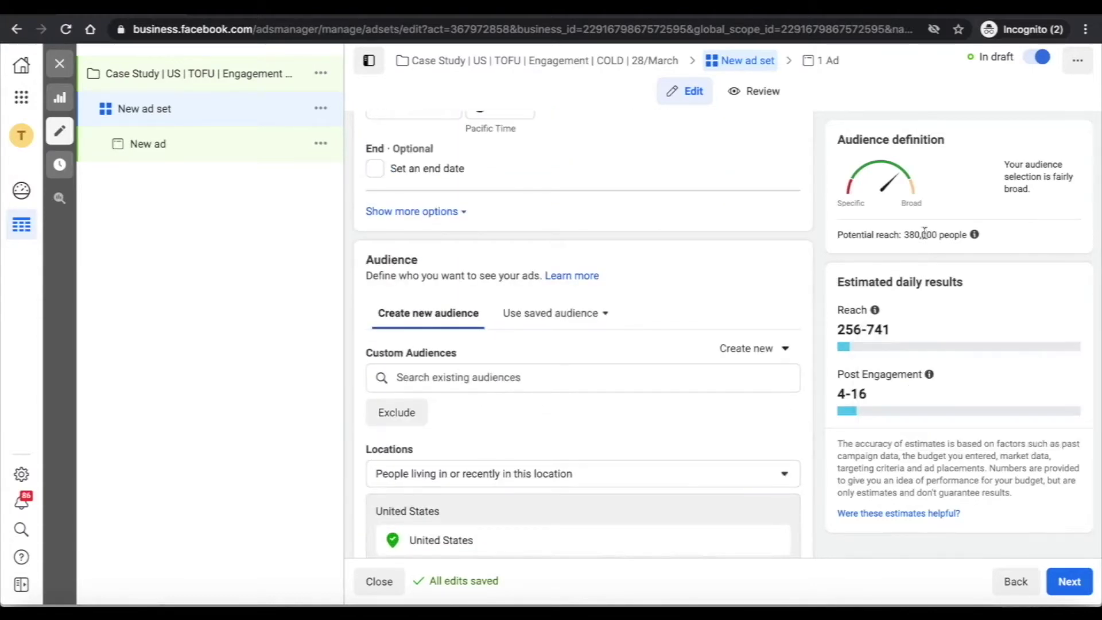
scroll(793, 411, up, 5)
scroll(791, 411, down, 14)
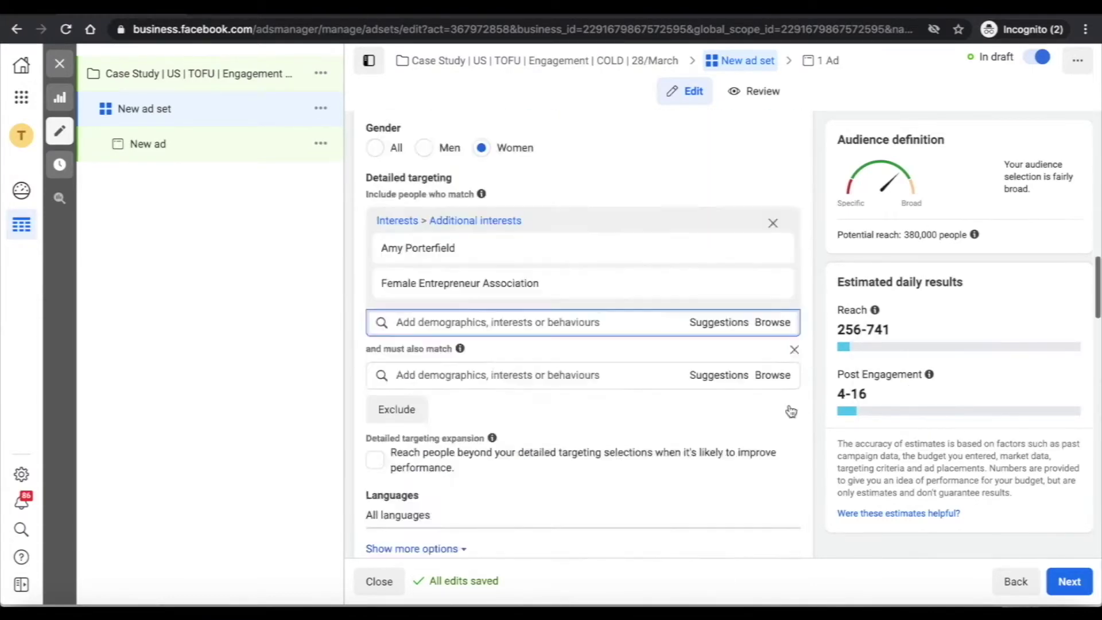
scroll(791, 411, down, 3)
- Rename the ad set as "Amy porterfield | Female Entrepreneur Association | 30 - 65+ | F"
scroll(792, 411, up, 16)
click(409, 160)
key(ctrl+a)
text(A)
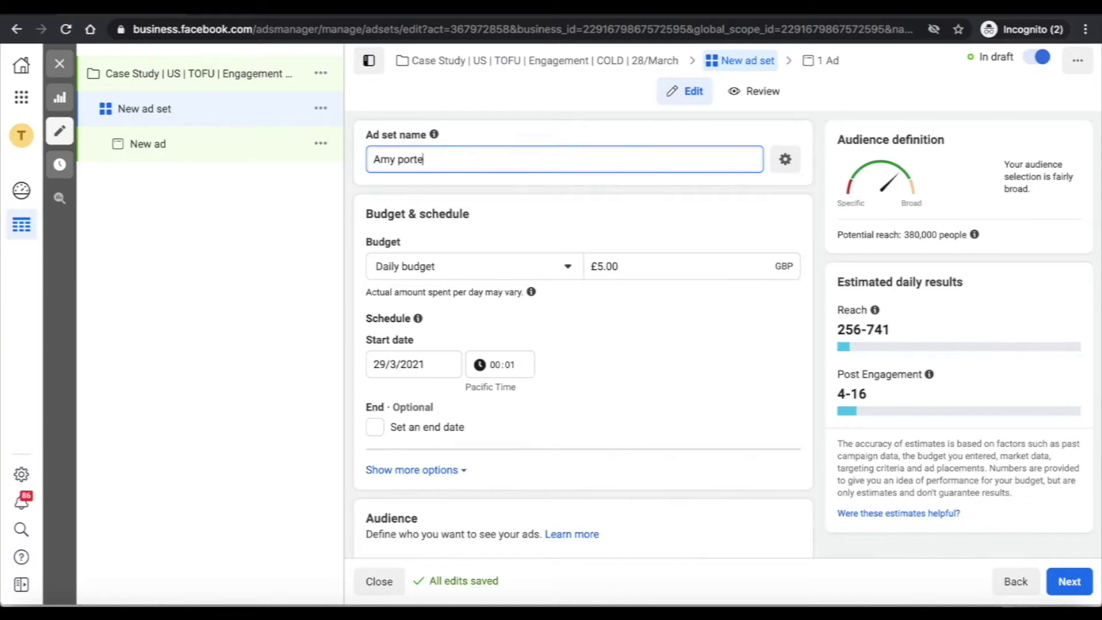
text(my porterfield | F)
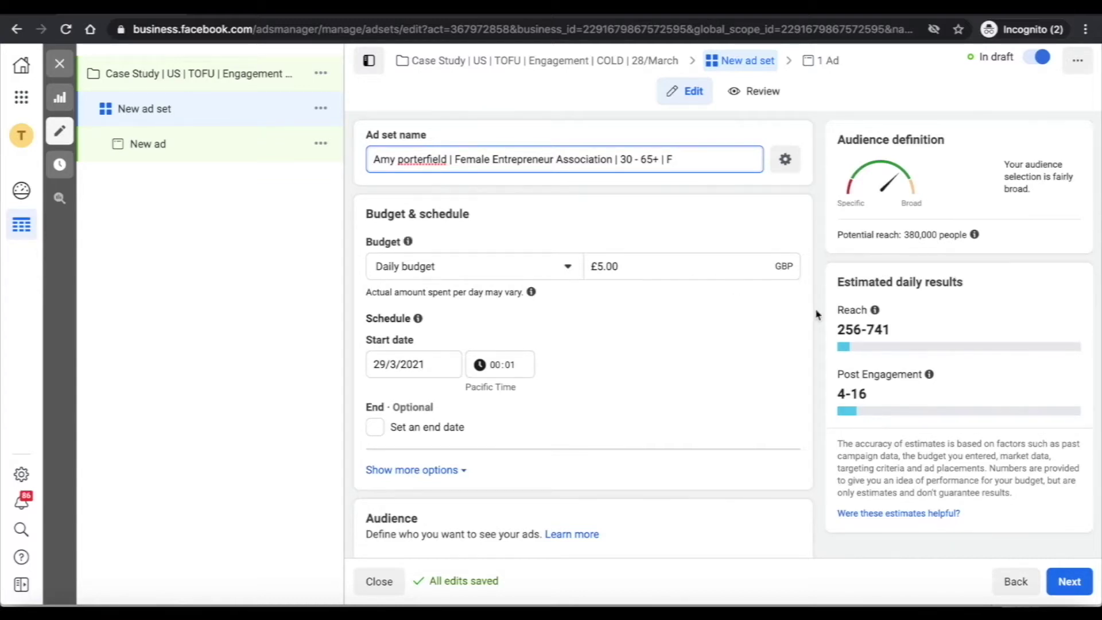
click(810, 344)
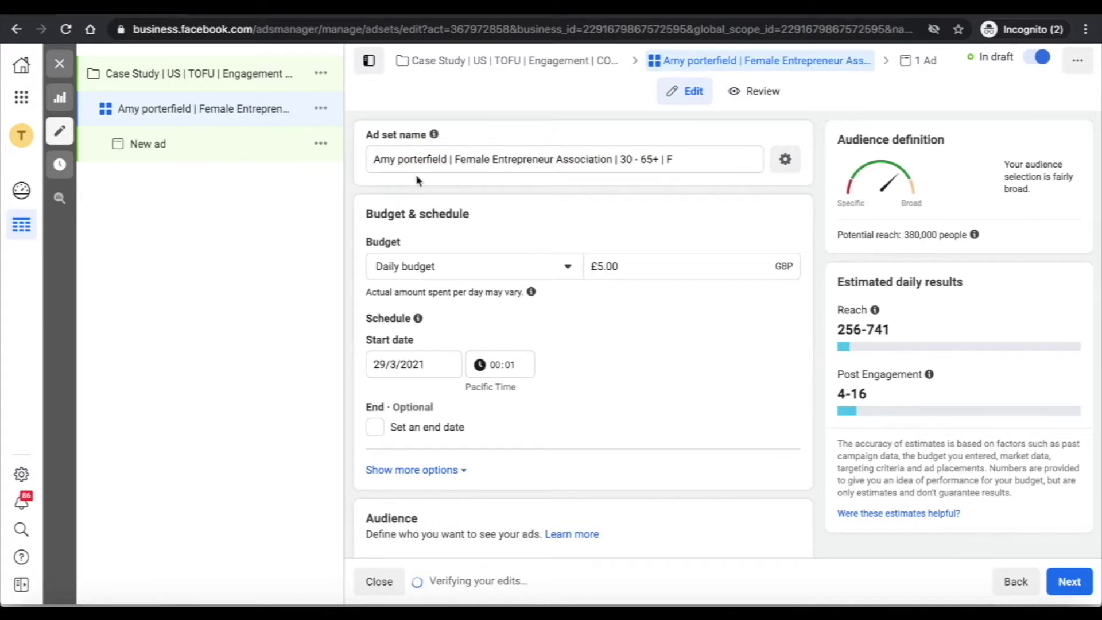
- Examine the ad set's targeting, budget and schedule, and the custom audience options in the Audience section
scroll(775, 376, down, 5)
scroll(775, 376, down, 7)
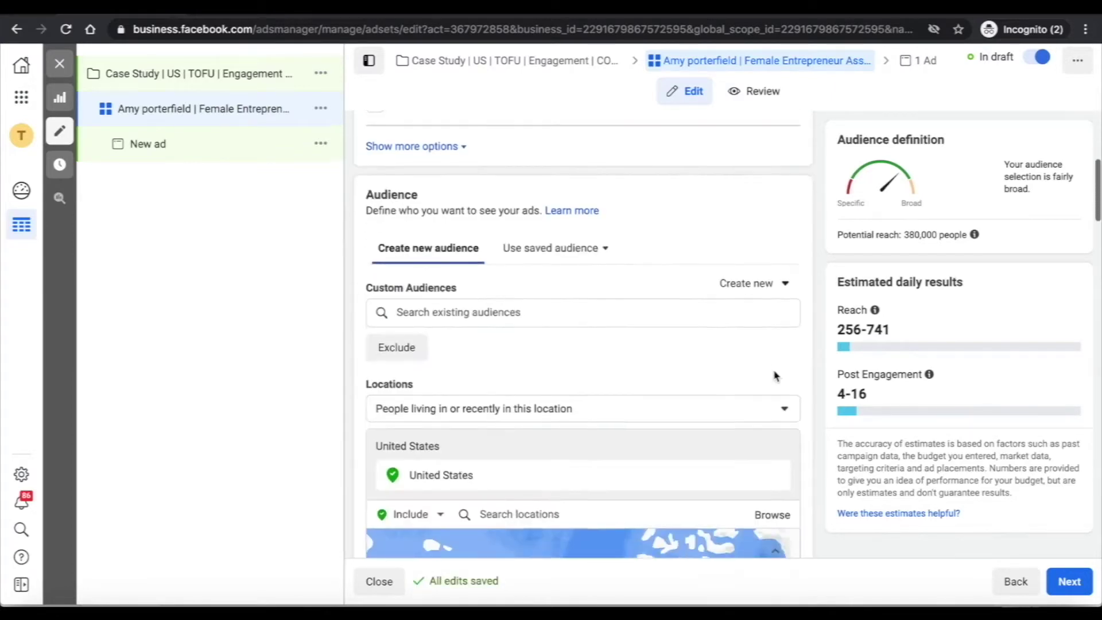
scroll(724, 417, down, 5)
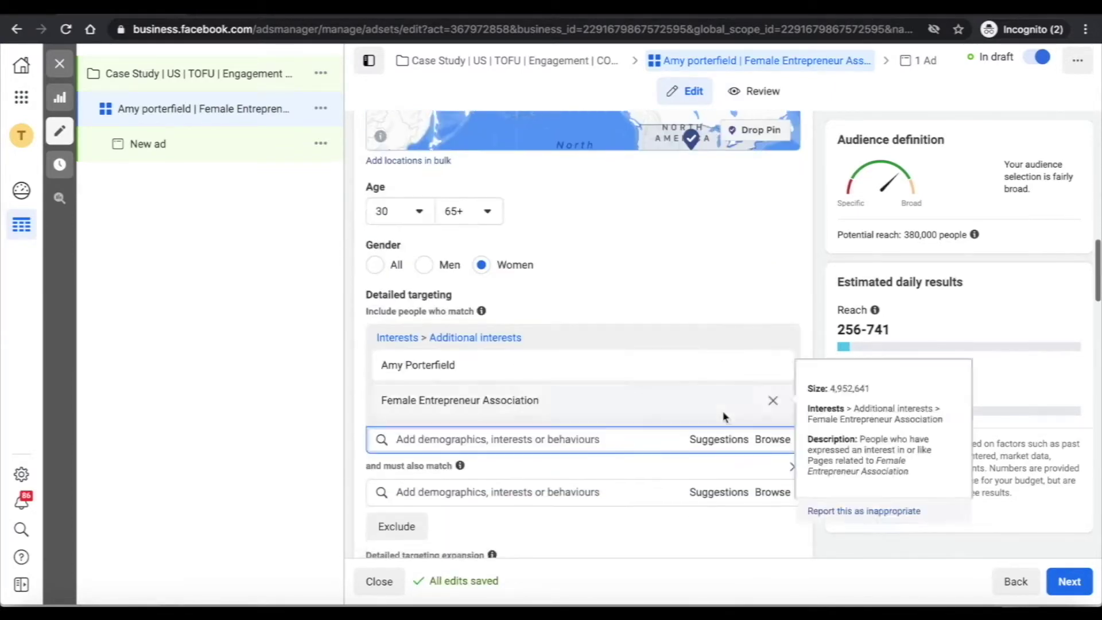
scroll(725, 417, up, 8)
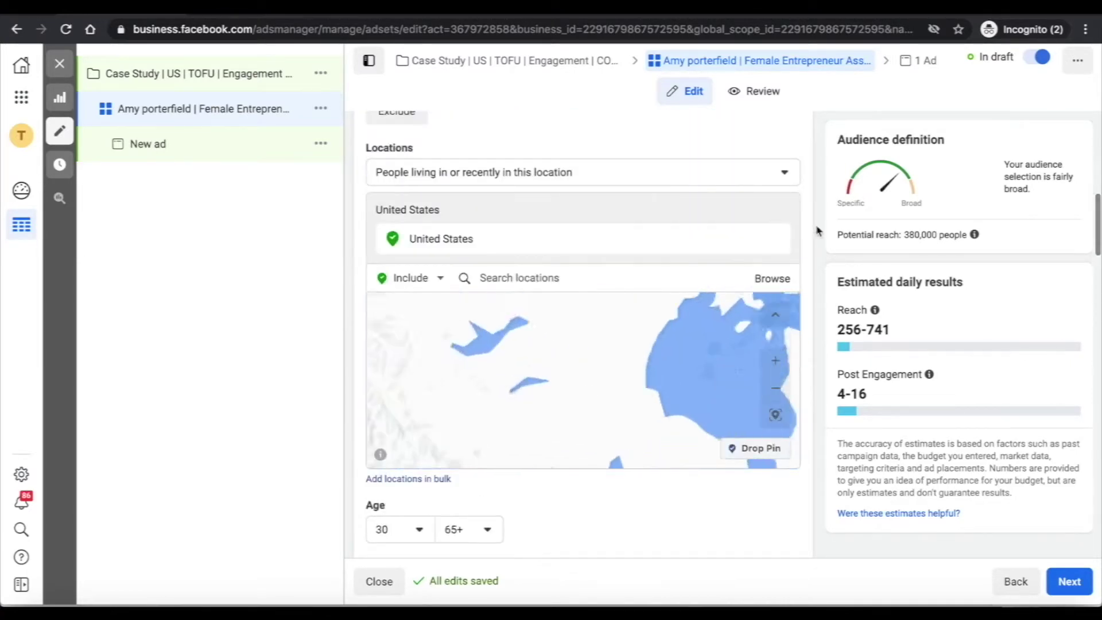
scroll(783, 199, up, 5)
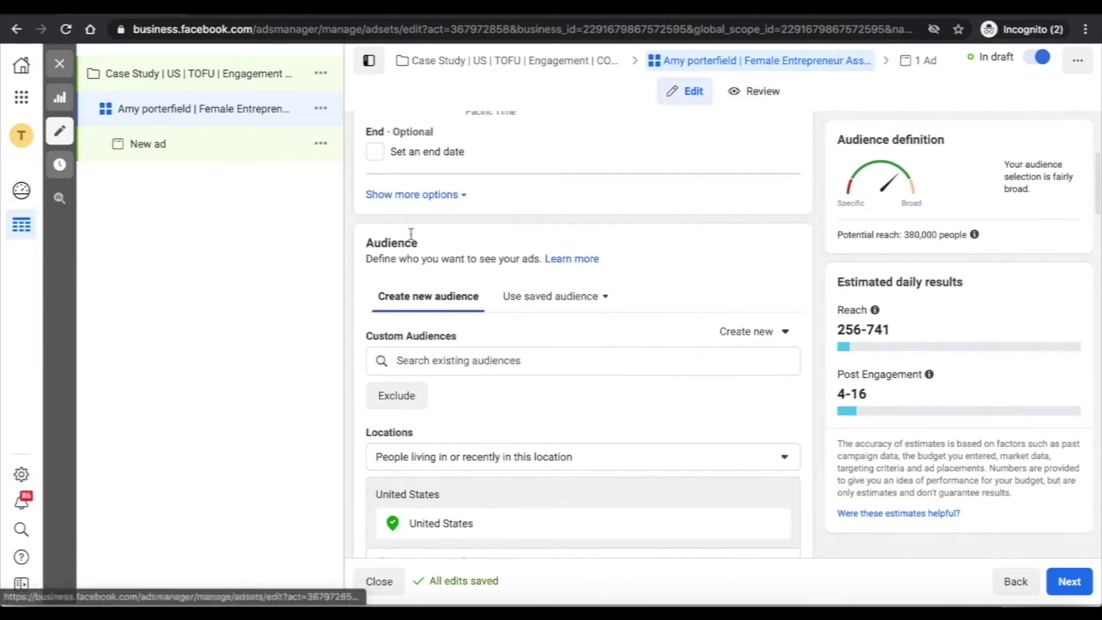
double_click(375, 246)
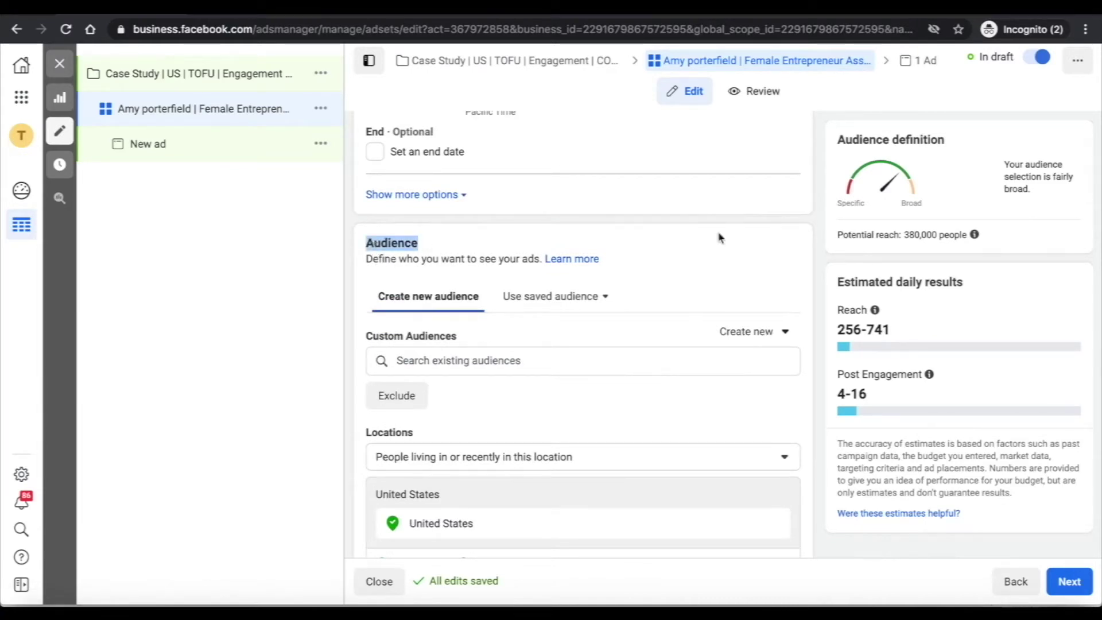
click(812, 257)
scroll(812, 256, up, 5)
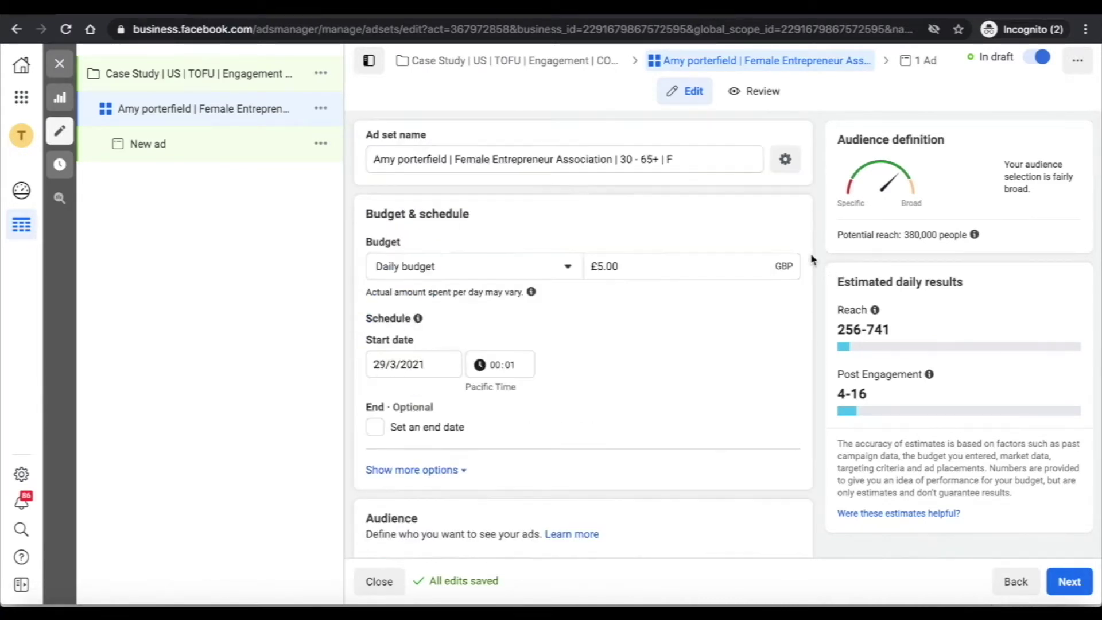
scroll(801, 319, down, 4)
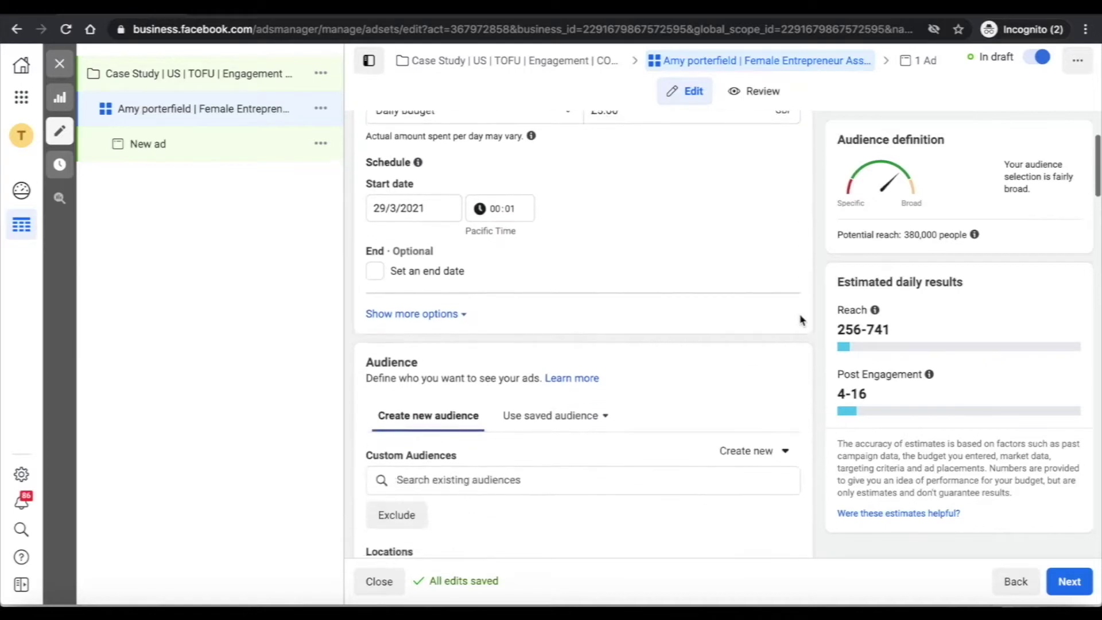
scroll(802, 320, down, 1)
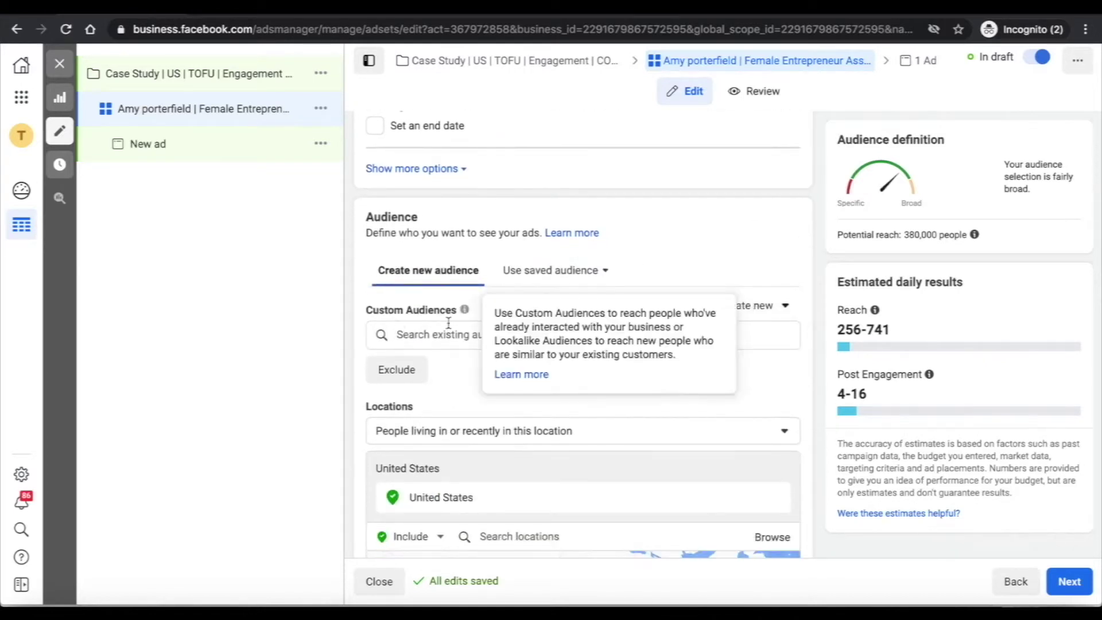
scroll(450, 325, down, 1)
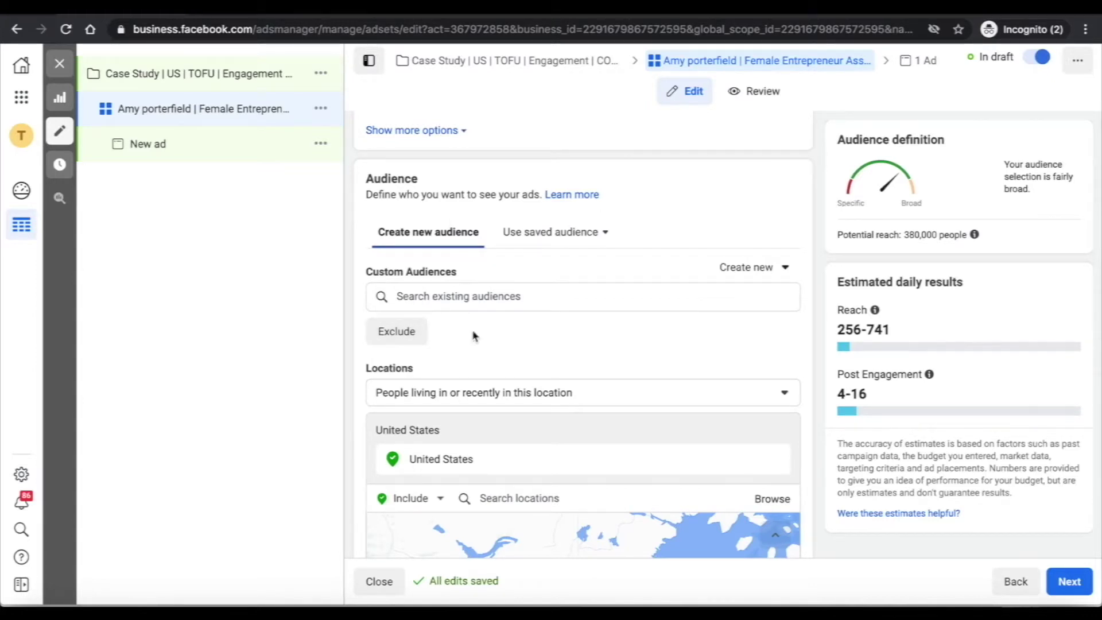
scroll(436, 339, down, 1)
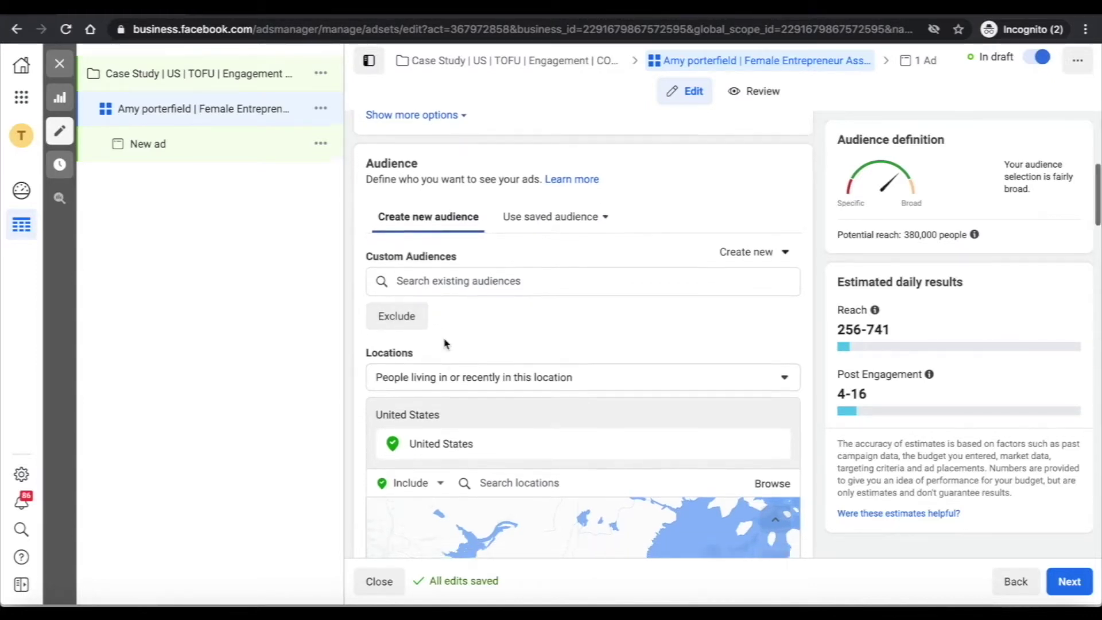
- Add an exclusion field to the ad set's custom audiences and compare the include and exclude criteria
click(404, 299)
scroll(508, 330, down, 2)
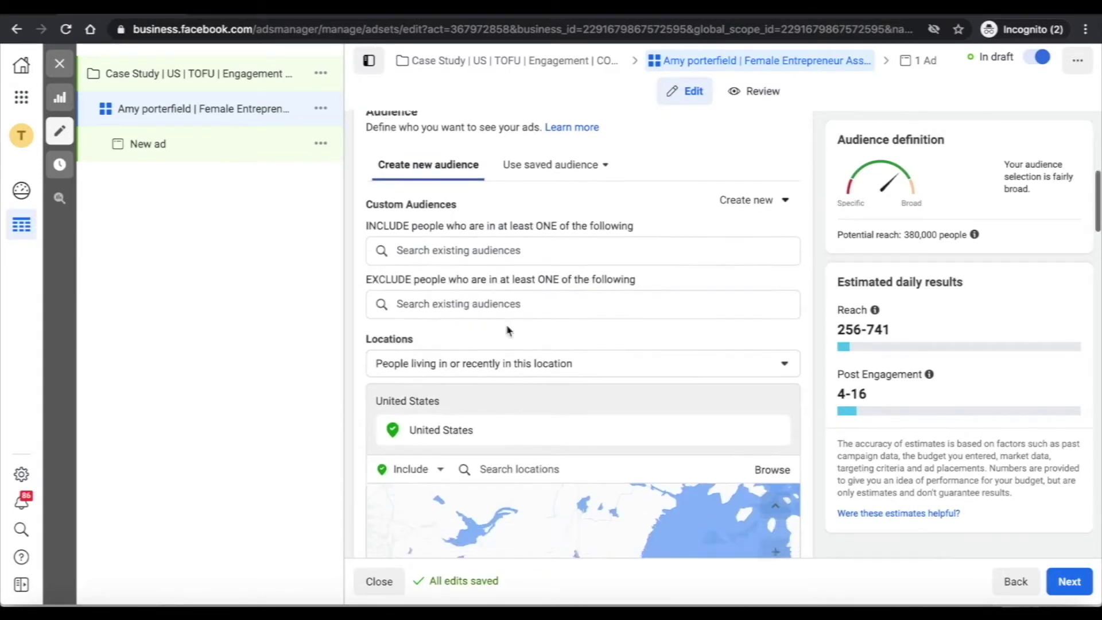
click(418, 221)
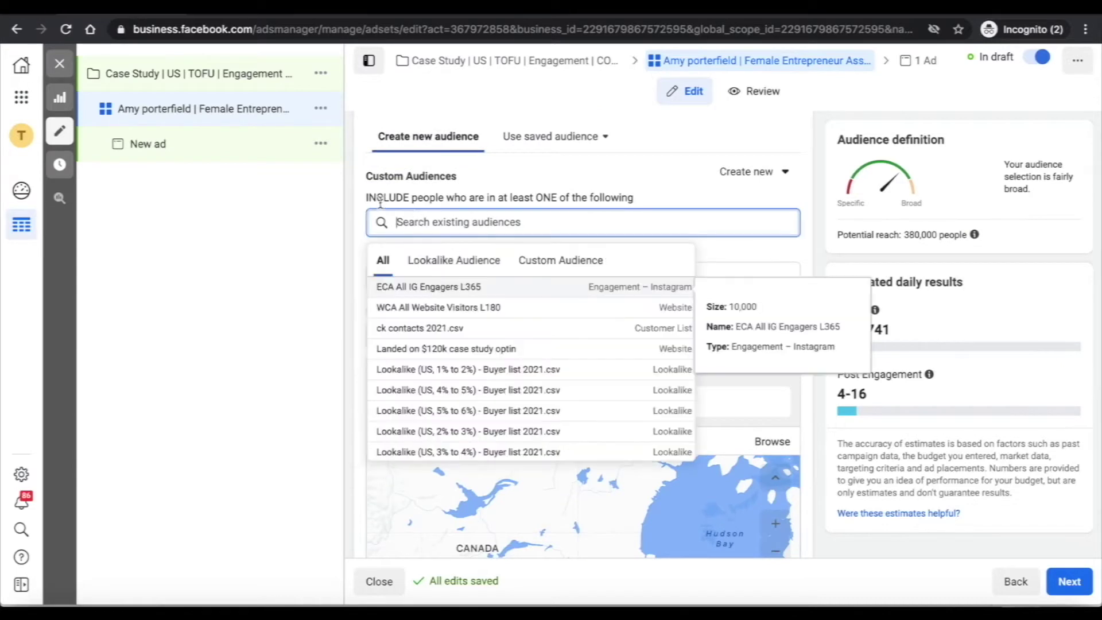
triple_click(391, 197)
click(357, 229)
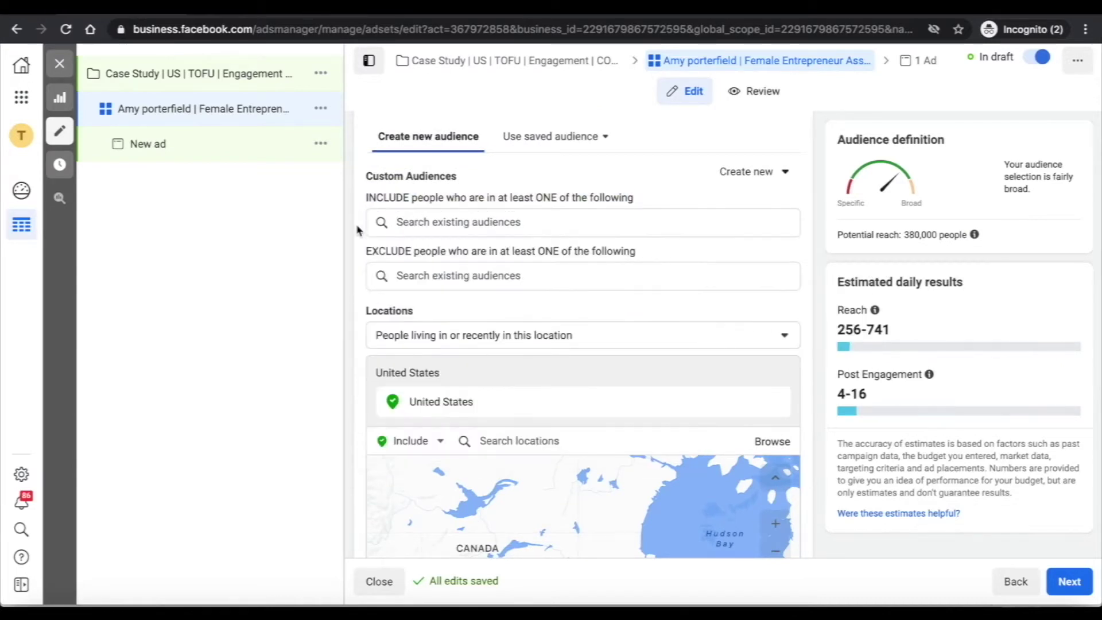
triple_click(396, 248)
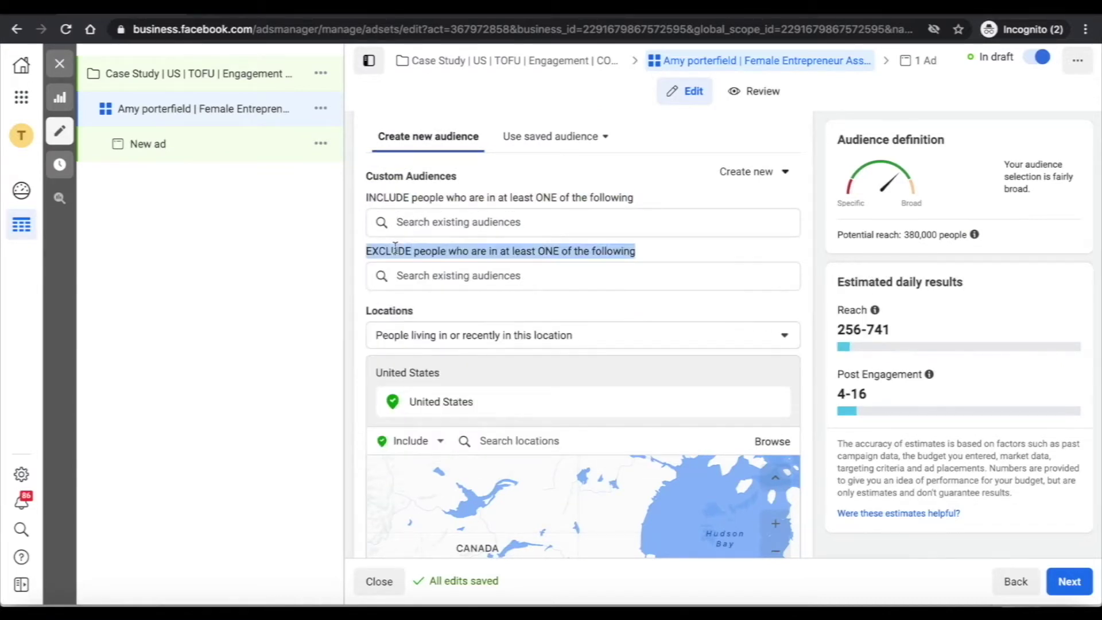
- Exclude the website custom audience "WCA All Website Visitors L180" from the ad set
click(430, 278)
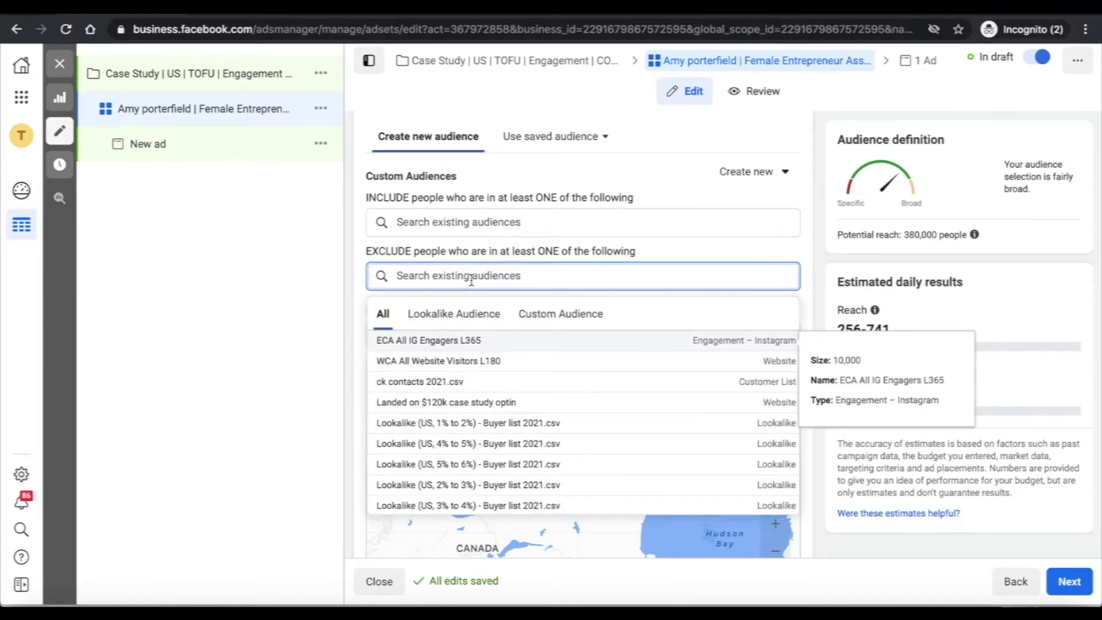
text(web)
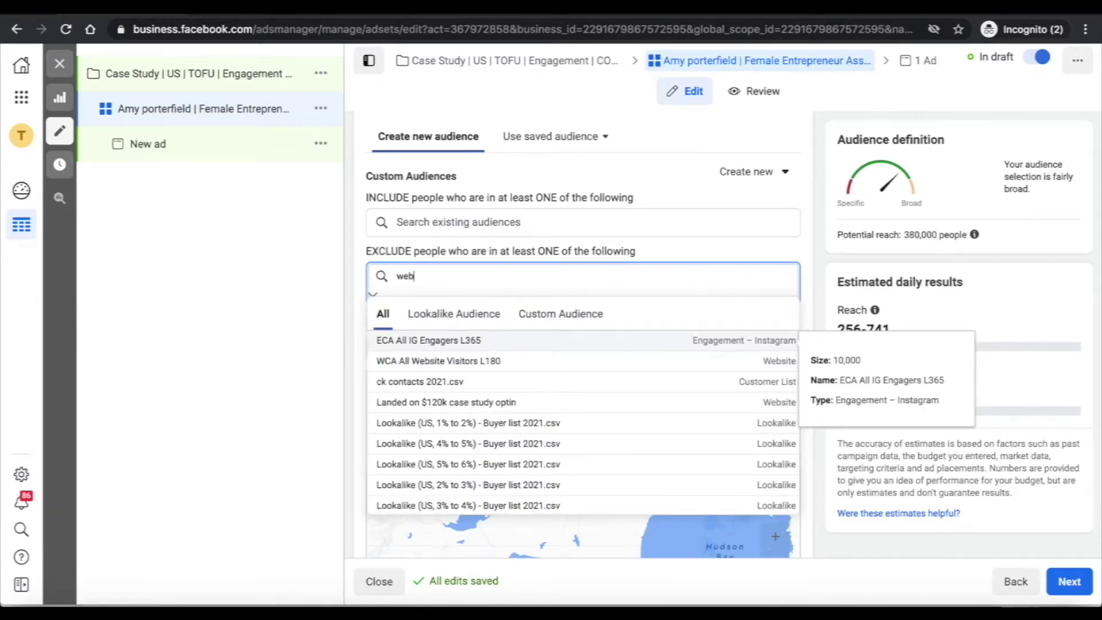
text(sites)
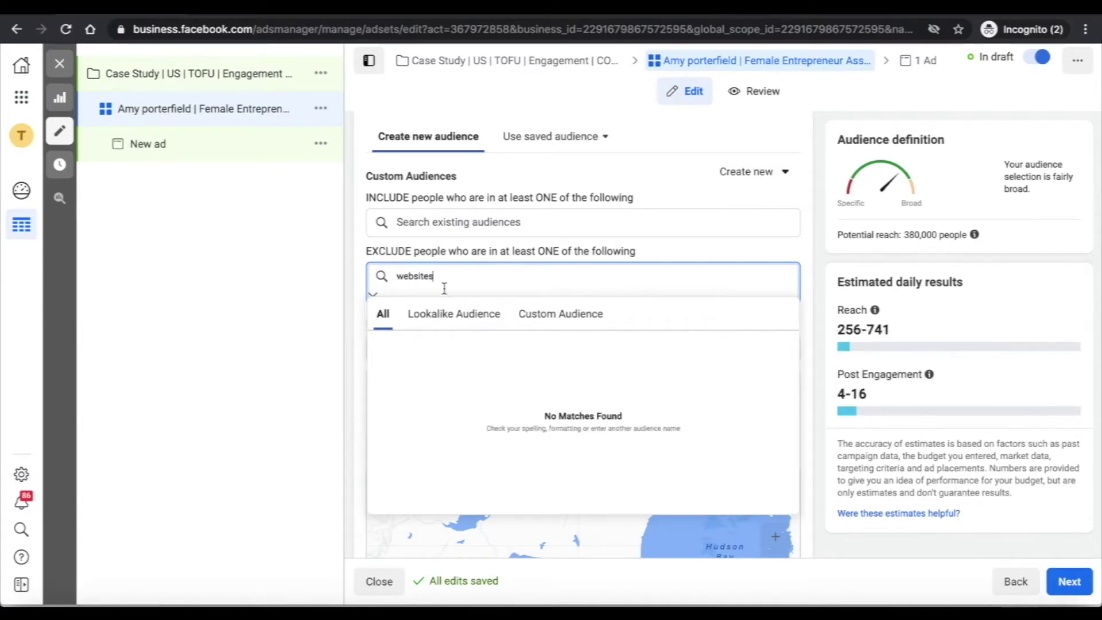
key(BackSpace)
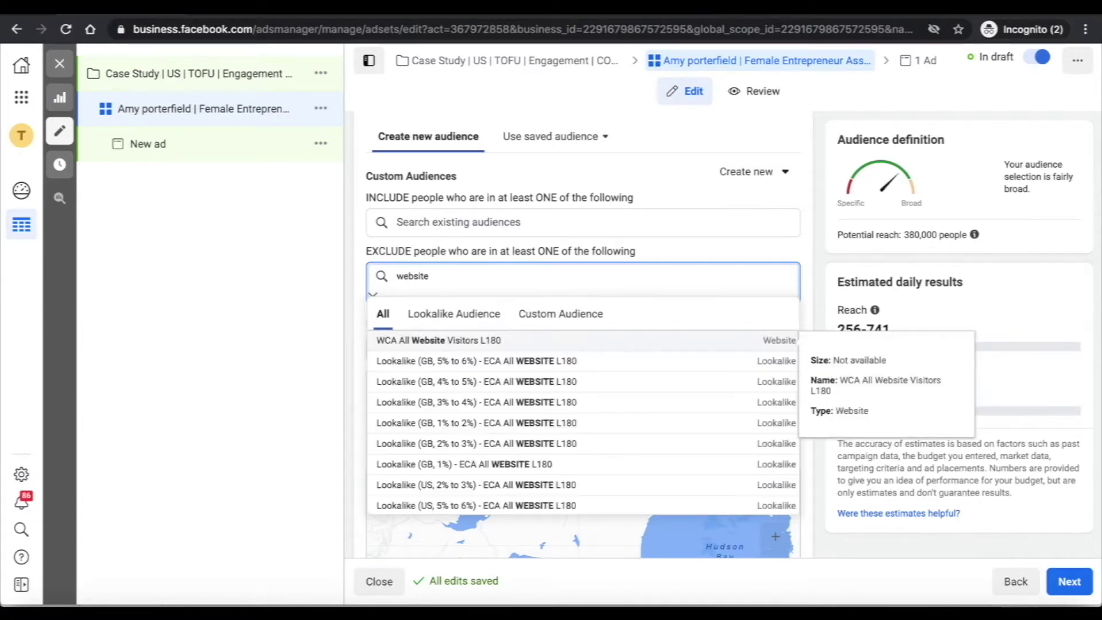
click(479, 343)
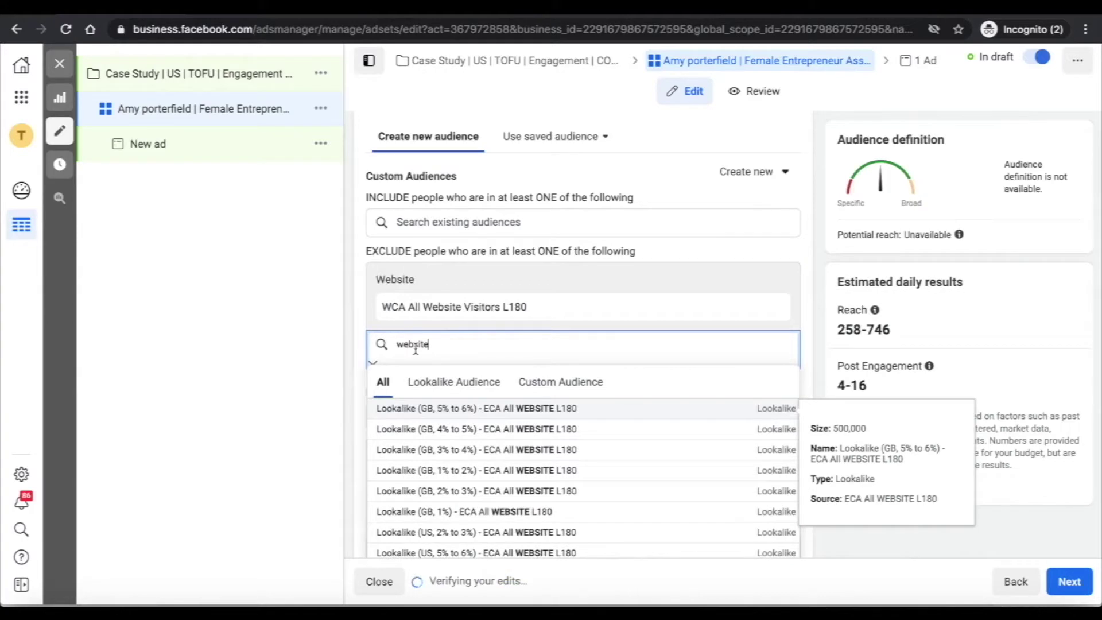
- Exclude the Facebook page engagement audience "ECA FB Page Engagers All L365" from the ad set
double_click(415, 348)
text(fb)
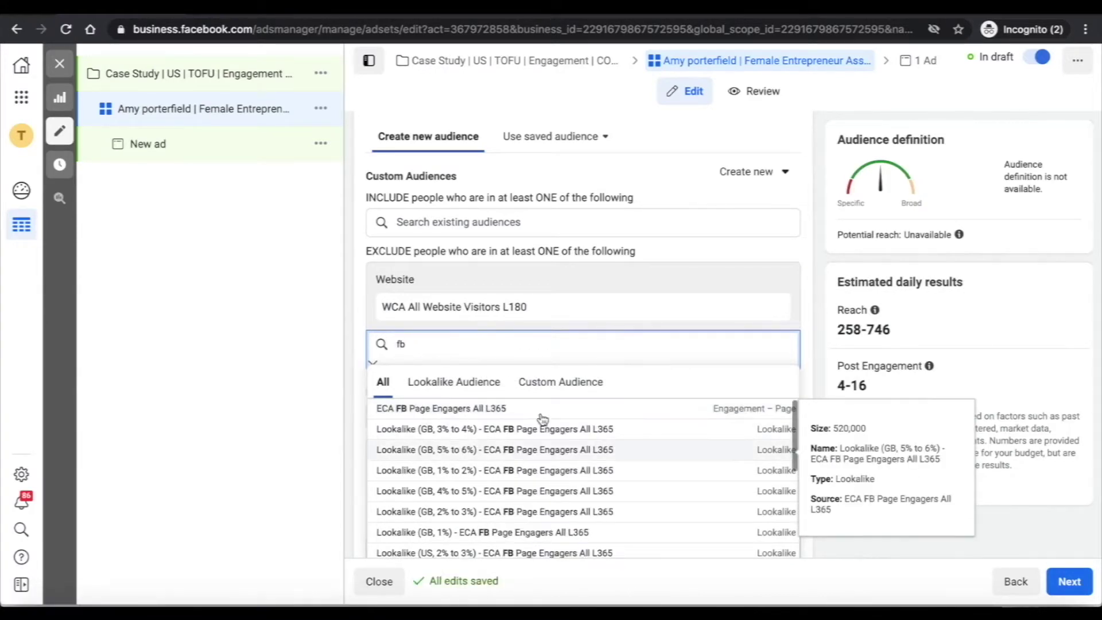
click(494, 410)
- Exclude the Instagram engagement audience "ECA All IG Engagers L365" from the ad set
scroll(801, 323, down, 1)
click(477, 343)
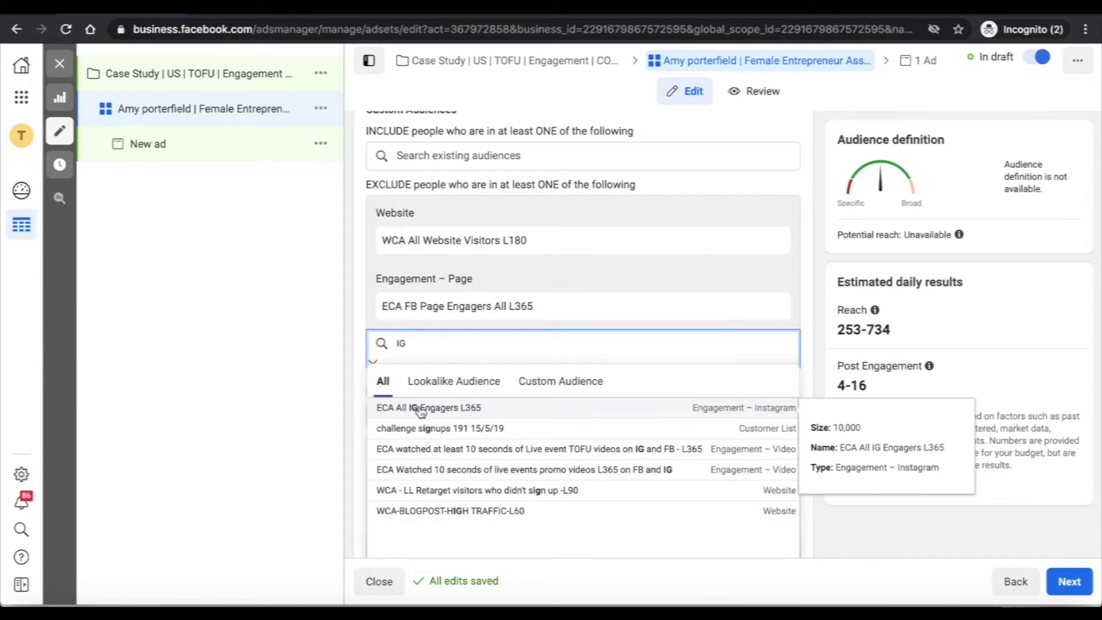
click(420, 409)
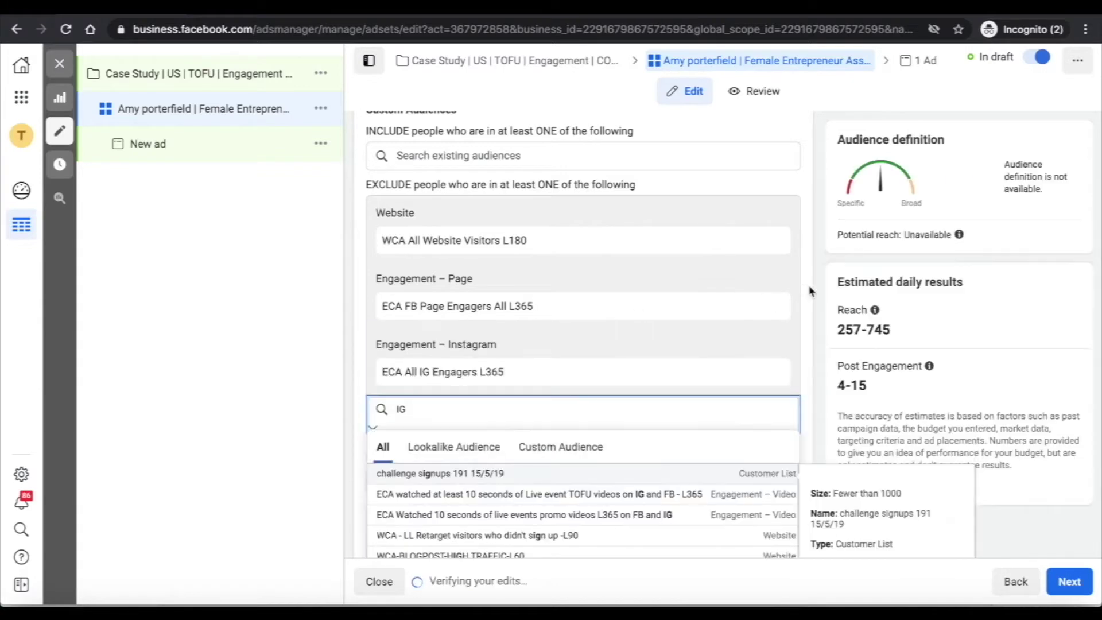
click(809, 290)
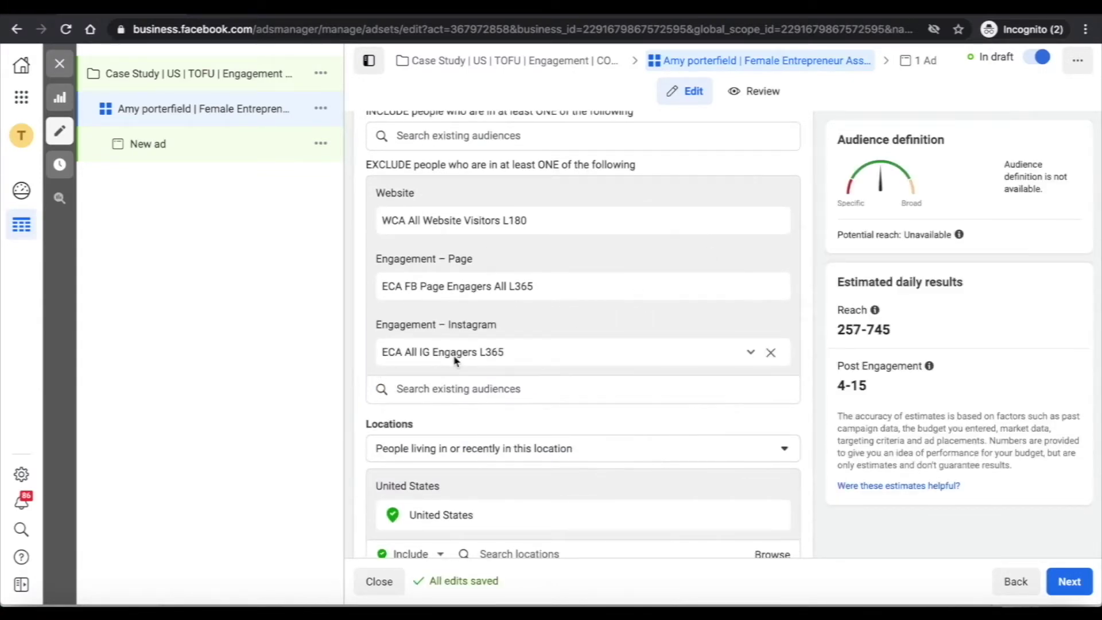
- Exclude the customer list "ck contacts 2021.csv" from the ad set's audience
scroll(448, 356, down, 2)
click(418, 290)
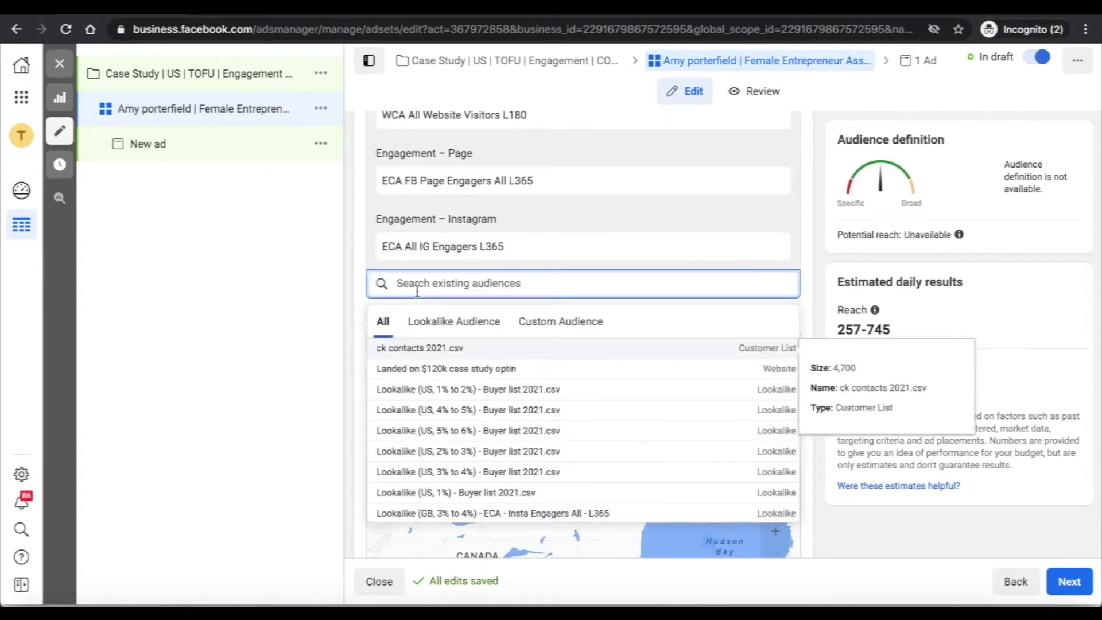
text(ck)
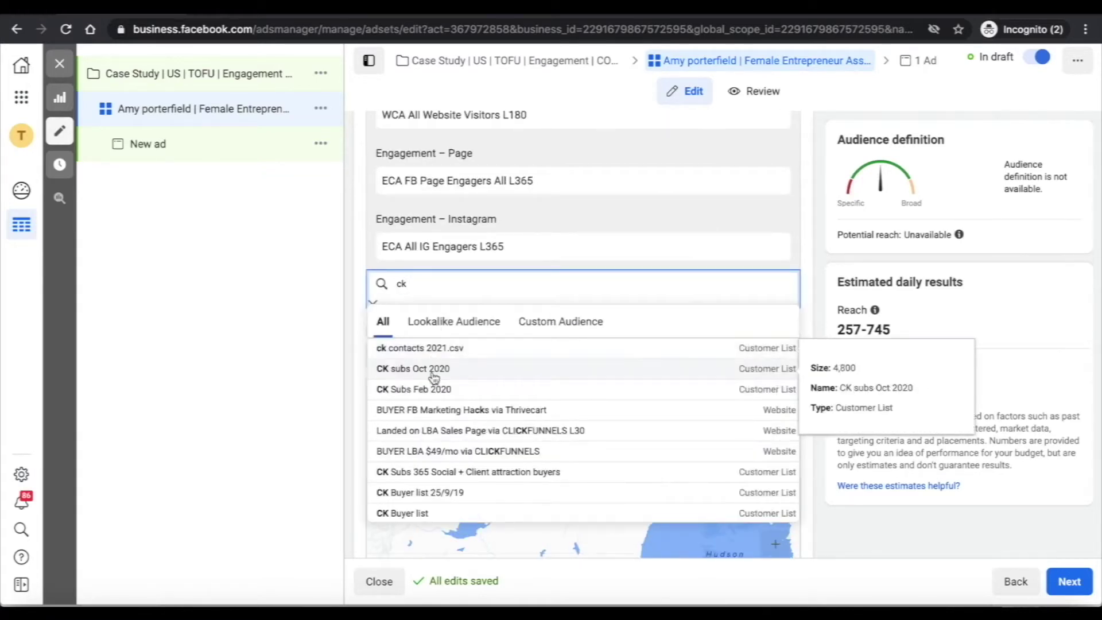
click(438, 353)
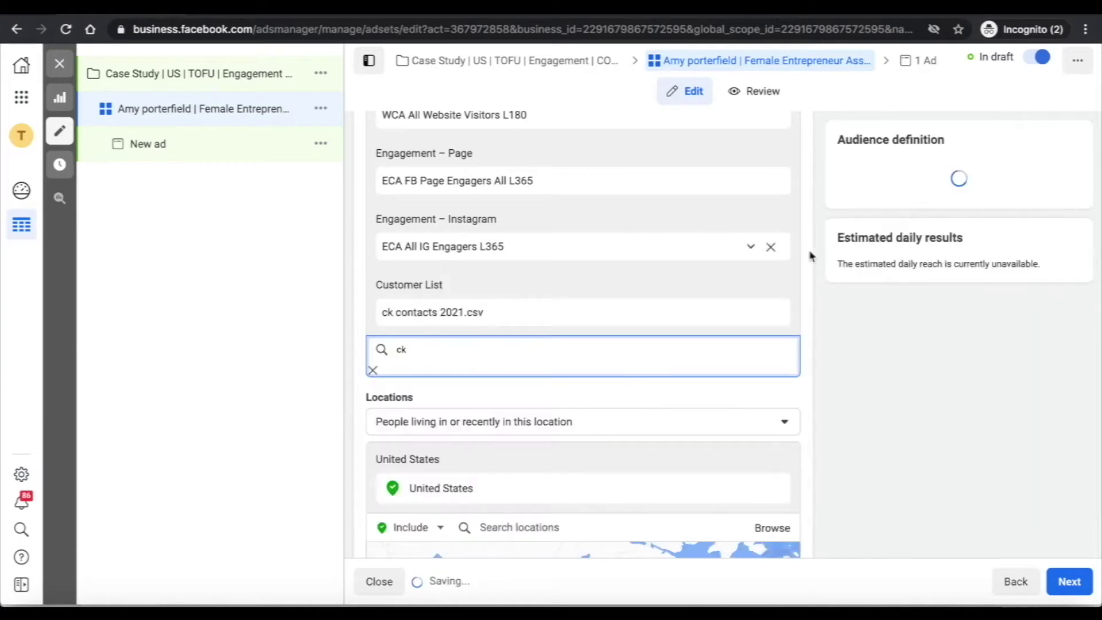
click(815, 258)
- Review the excluded custom audiences together with the ad set's potential reach
scroll(804, 252, up, 1)
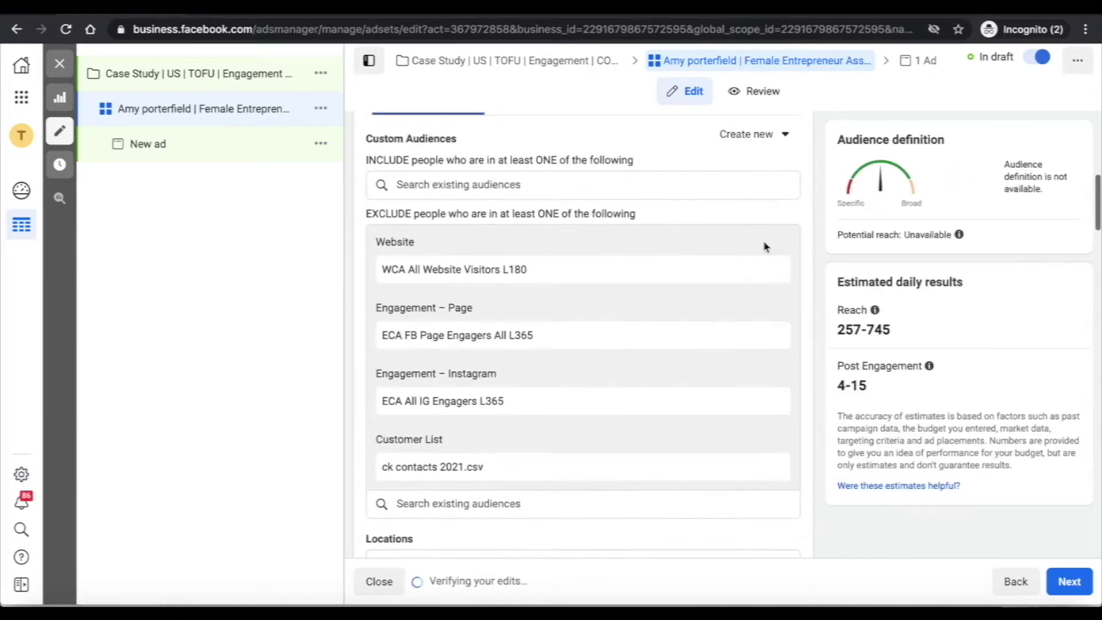
scroll(804, 313, up, 1)
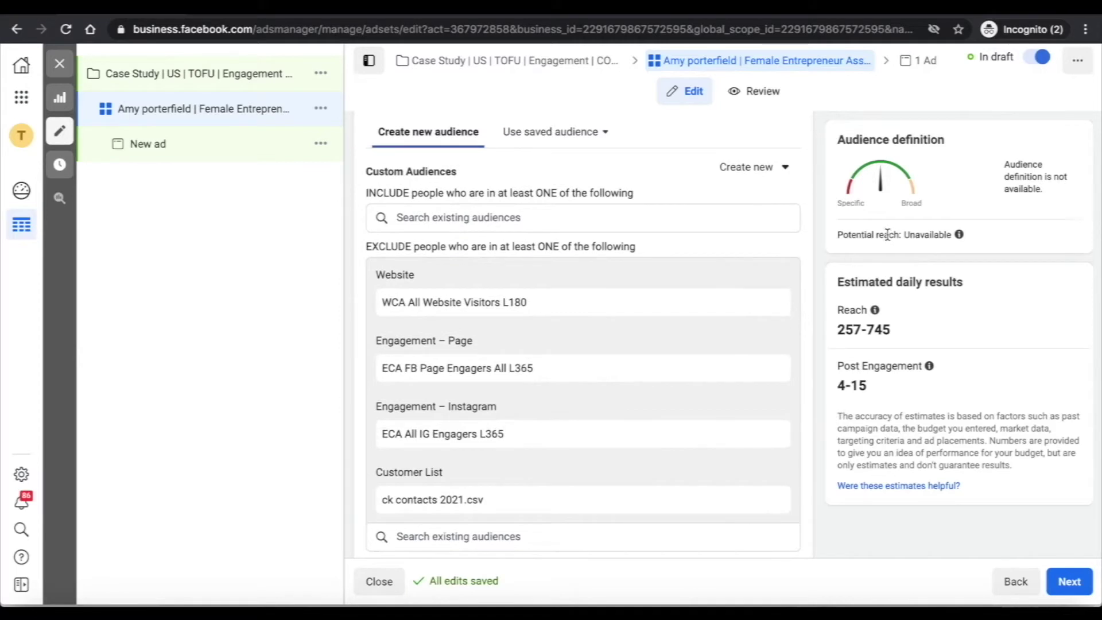
drag(889, 234, 838, 235)
mouse_move(950, 236)
scroll(810, 368, up, 1)
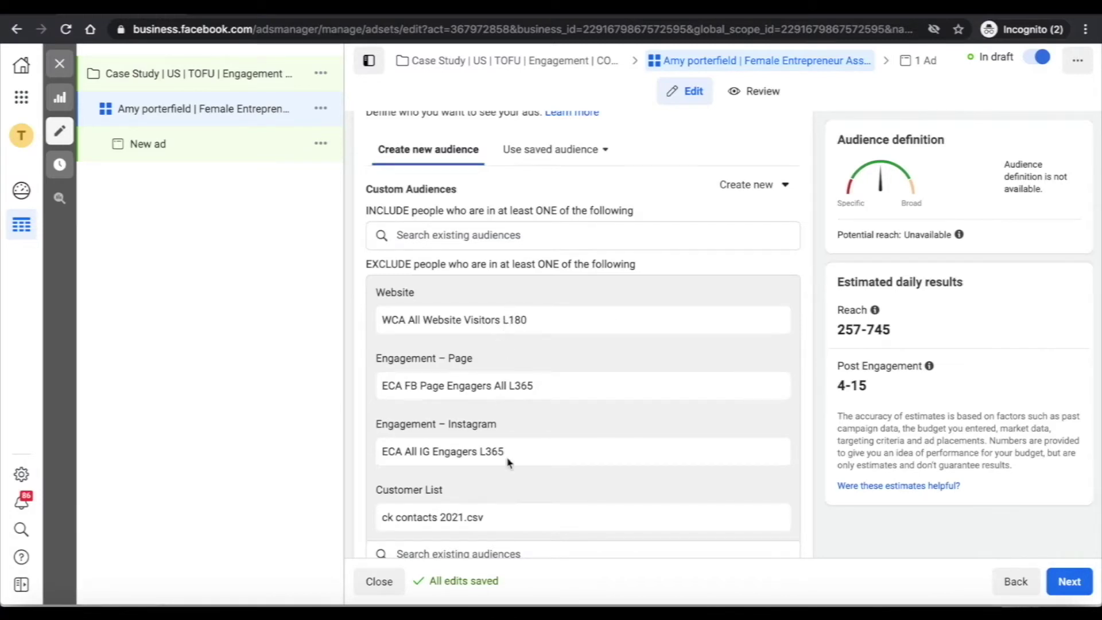
triple_click(858, 240)
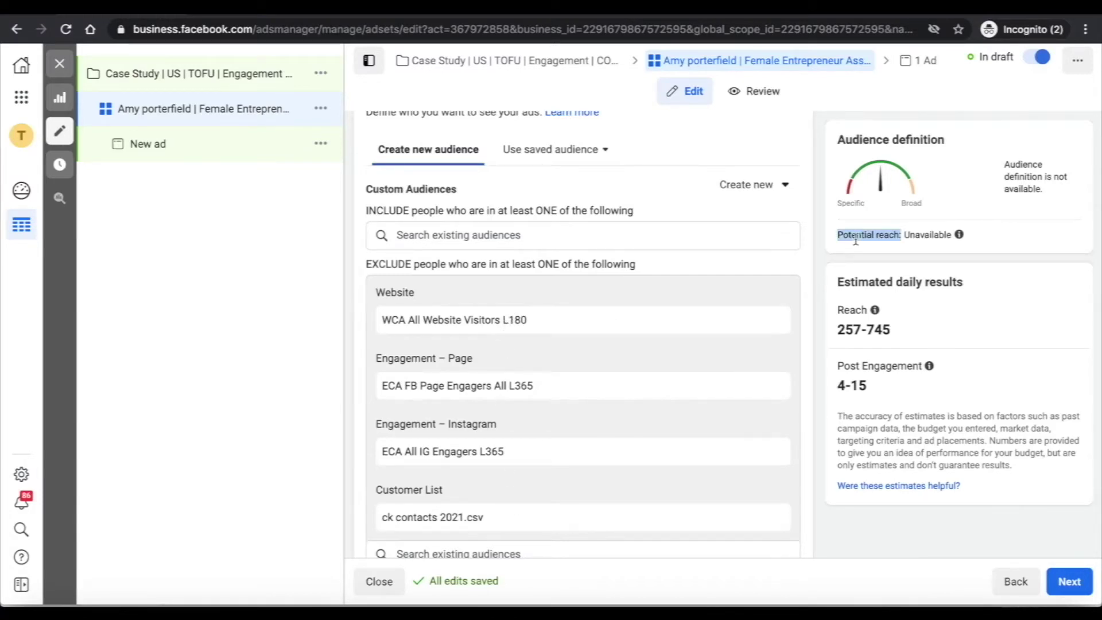
click(819, 273)
scroll(819, 273, down, 1)
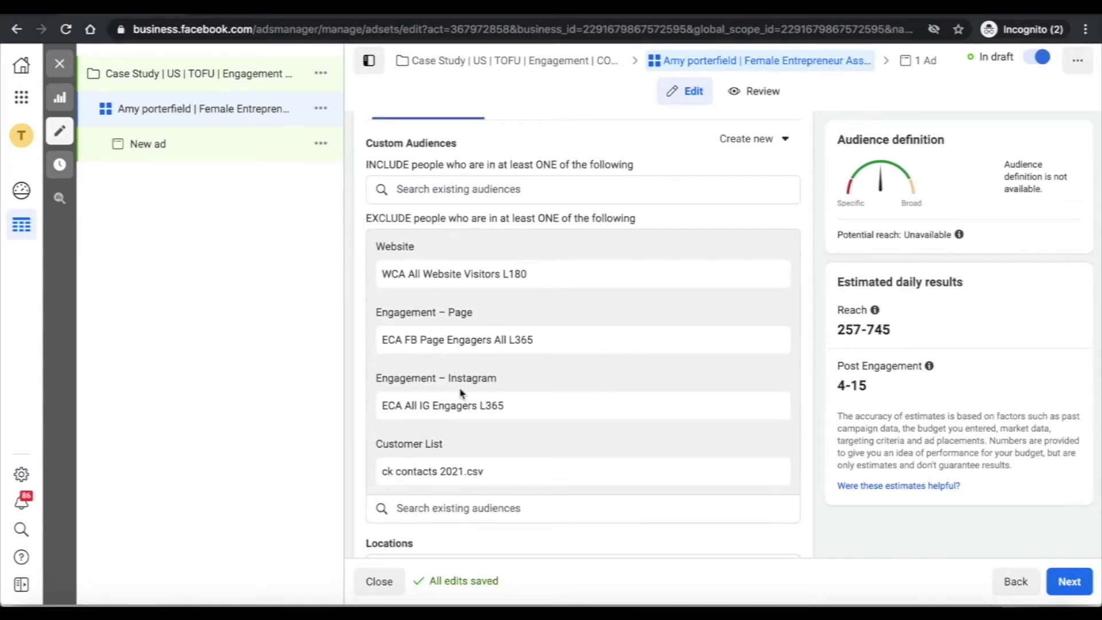
triple_click(868, 235)
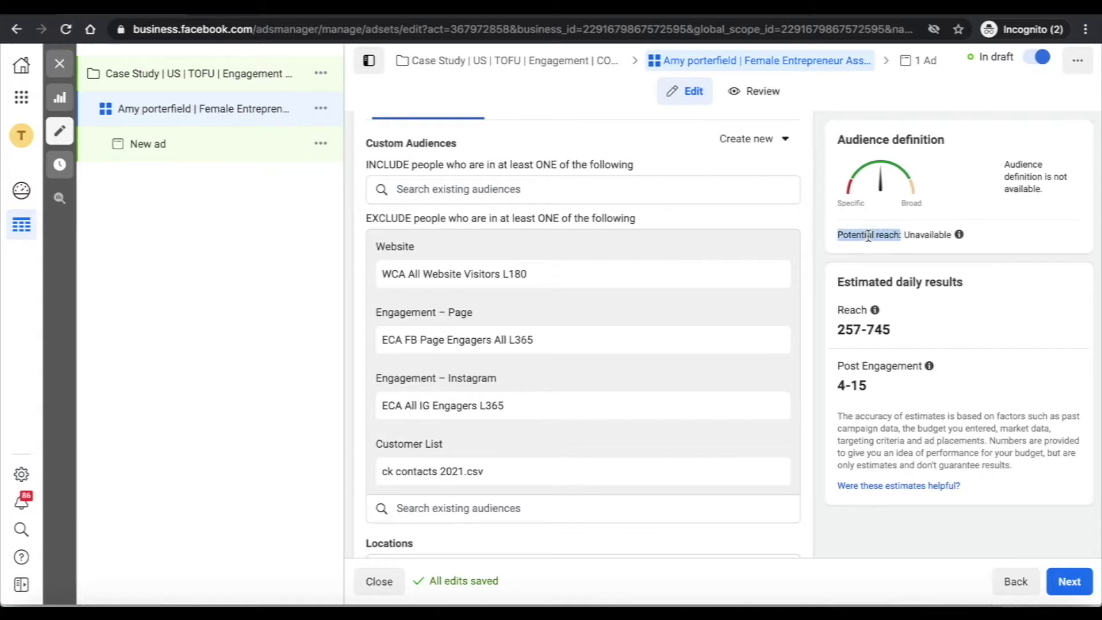
click(815, 296)
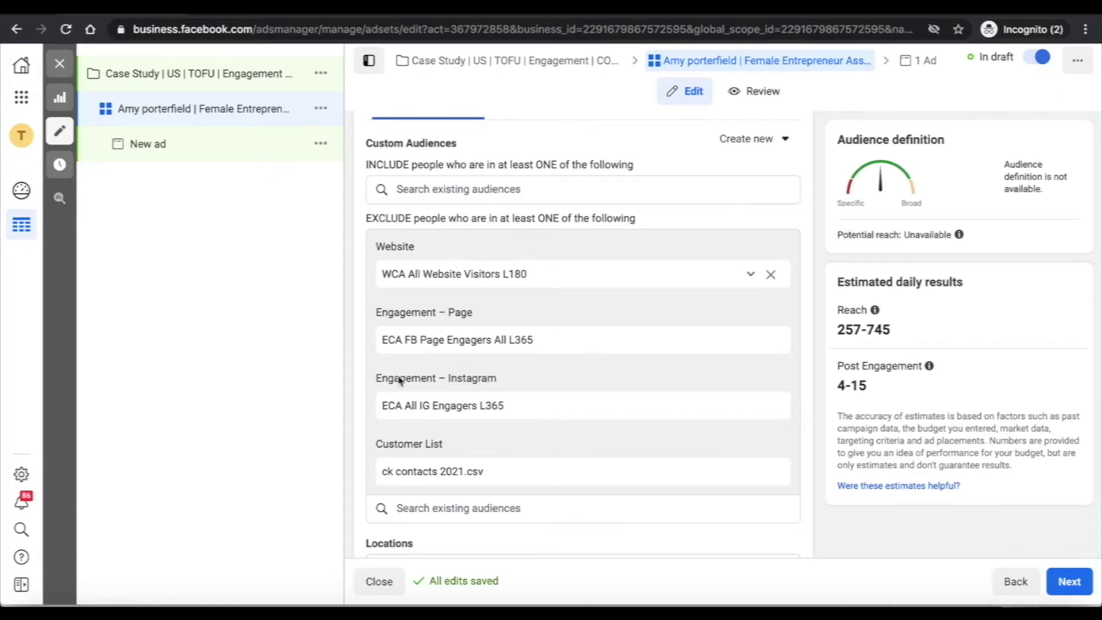
- Check the ad set's remaining targeting, placement and delivery settings and continue to the new ad
scroll(816, 464, down, 8)
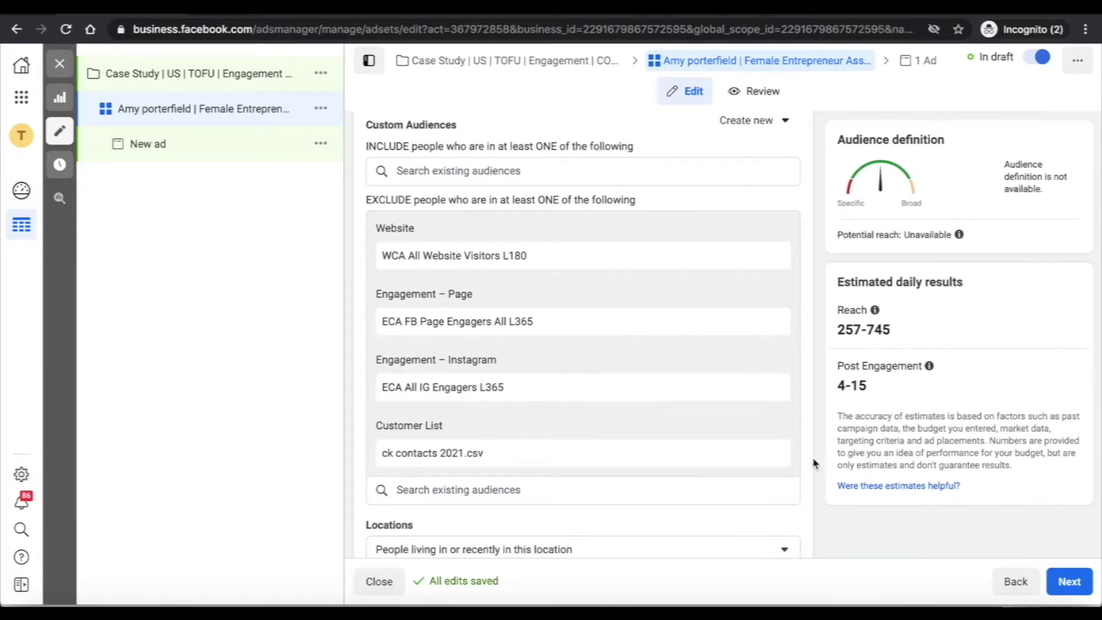
scroll(814, 463, down, 10)
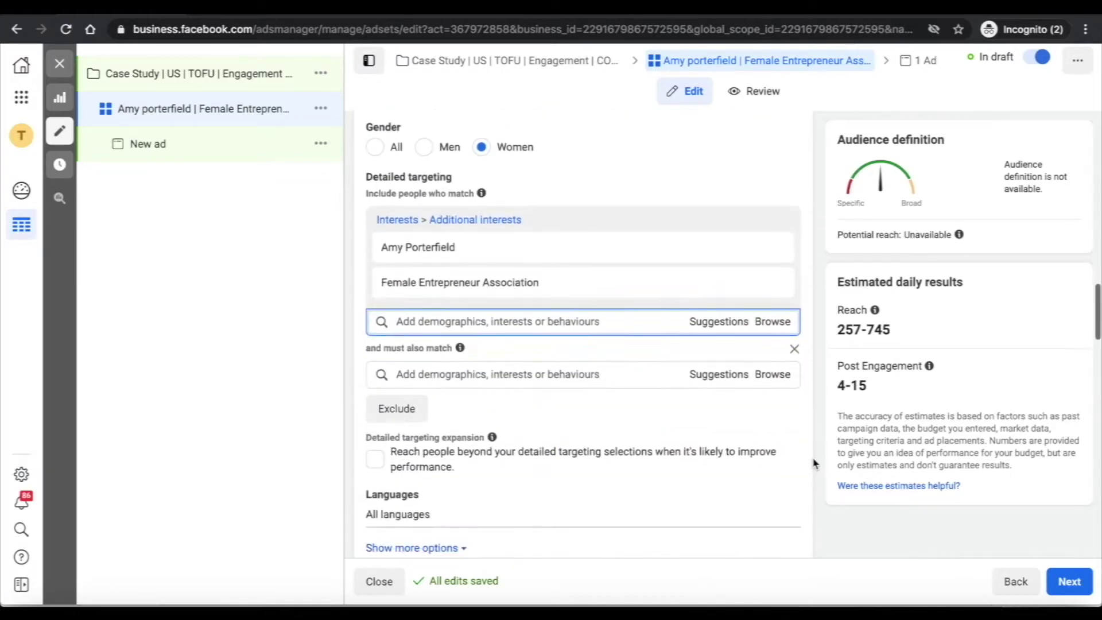
scroll(814, 463, down, 12)
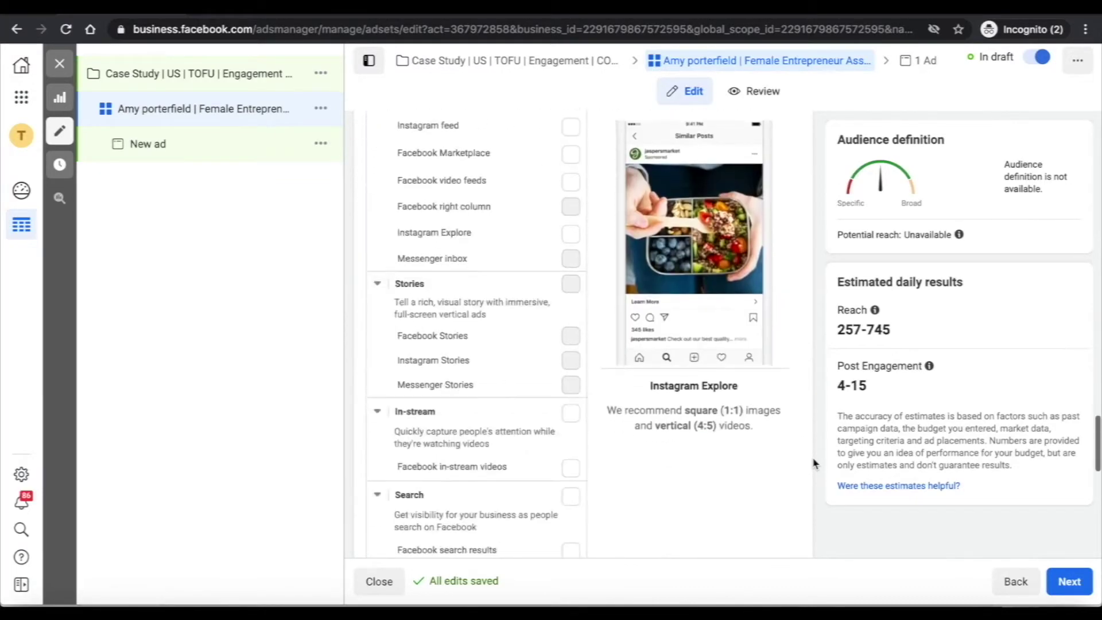
scroll(814, 463, down, 5)
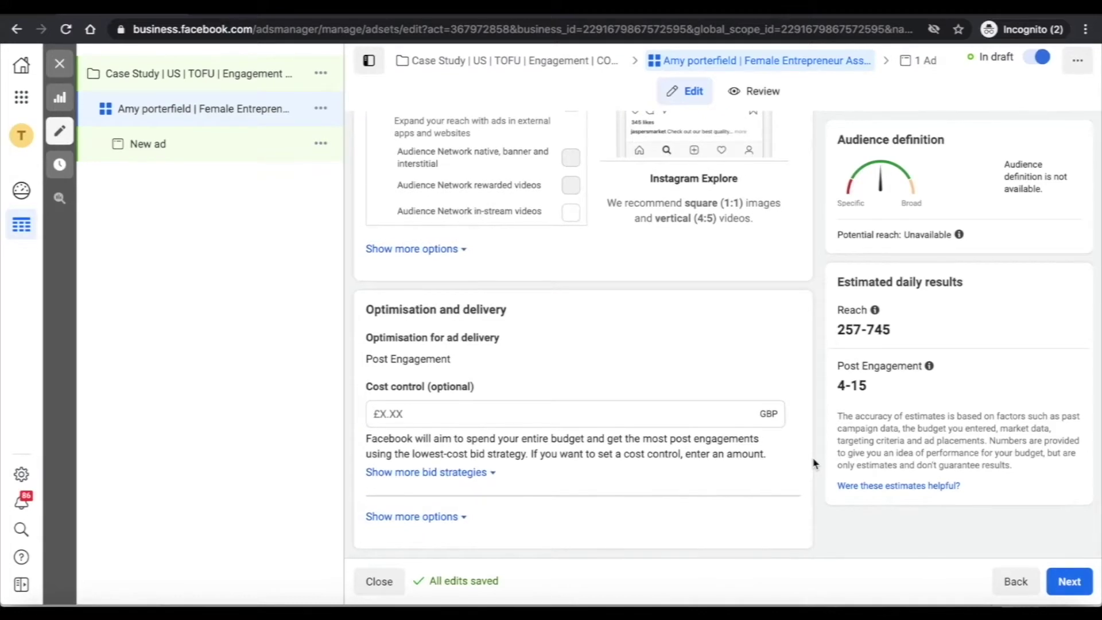
click(1070, 582)
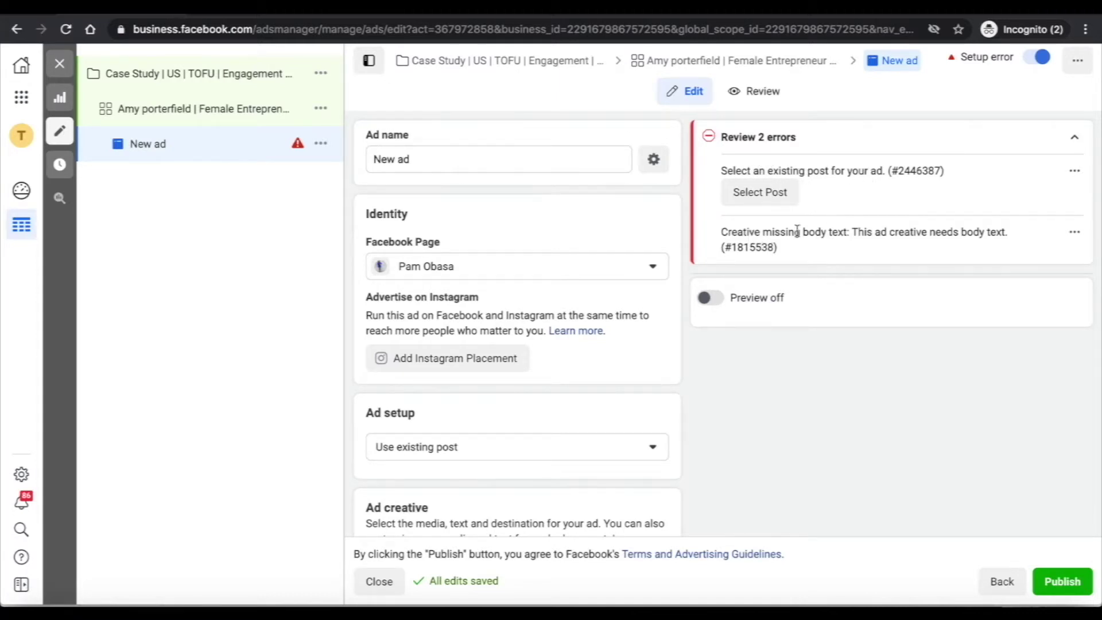
- Collapse the error list and check the new ad's name and Facebook Page identity
click(1074, 137)
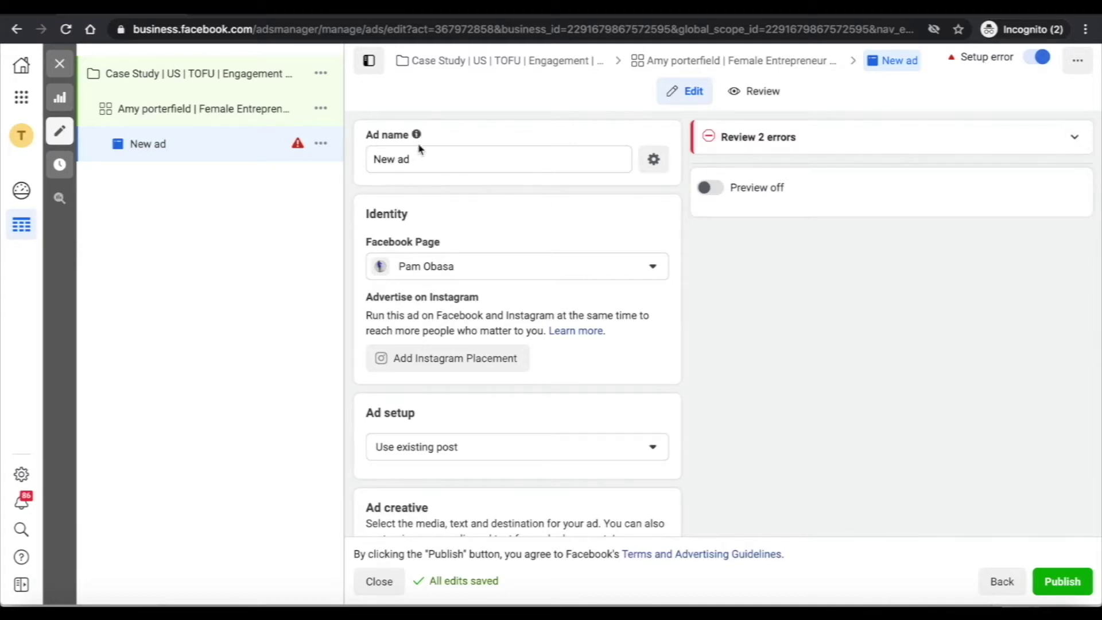
click(452, 157)
scroll(468, 197, down, 2)
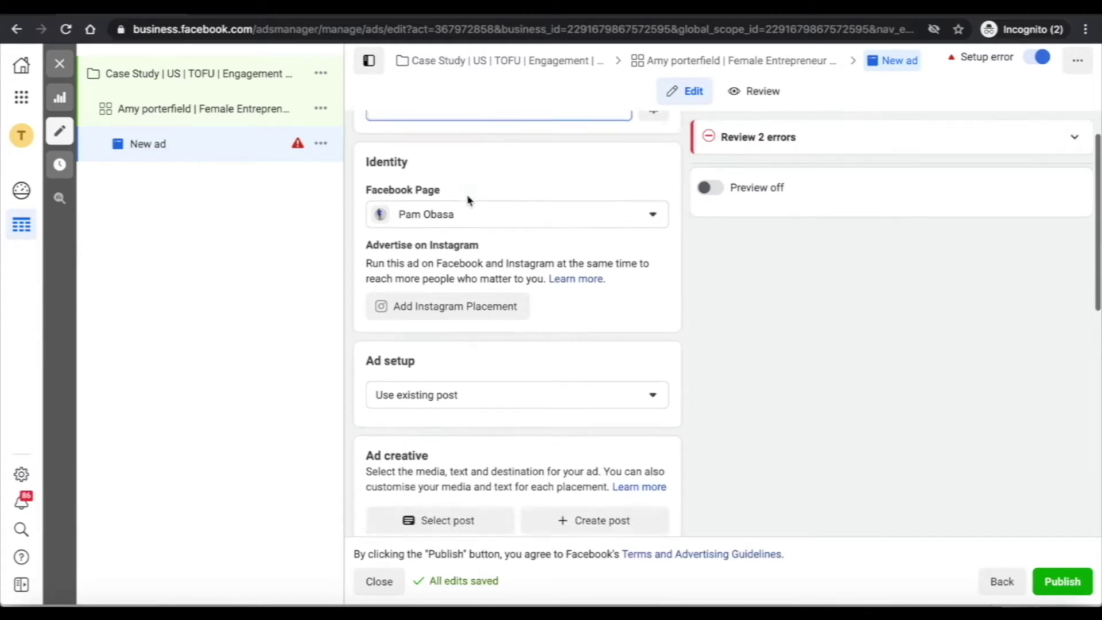
click(432, 202)
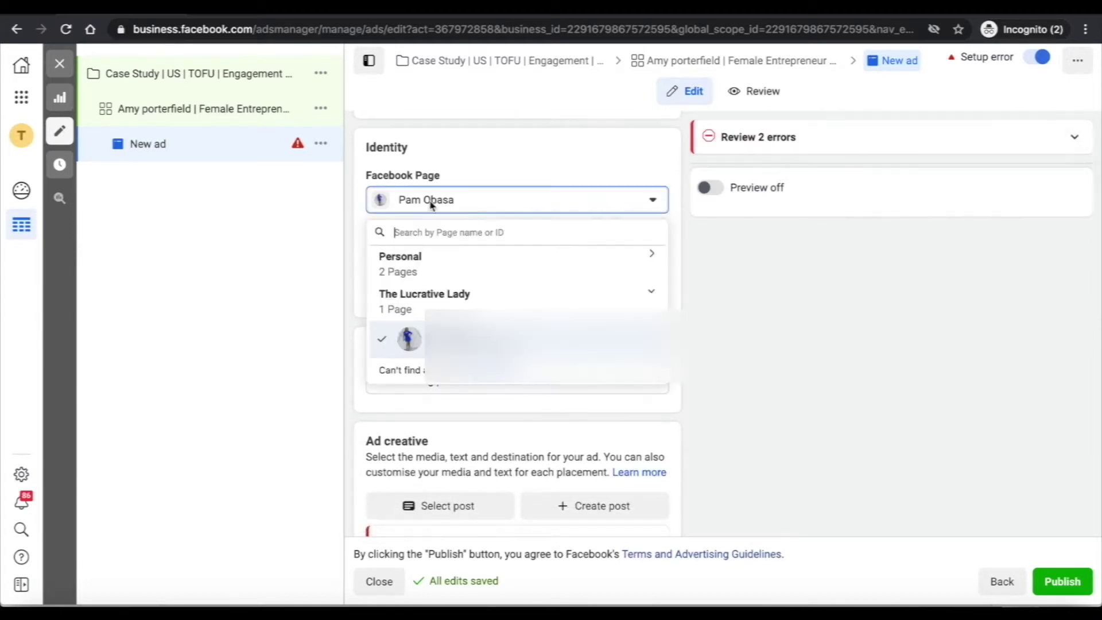
click(676, 236)
scroll(679, 236, down, 2)
scroll(661, 237, down, 1)
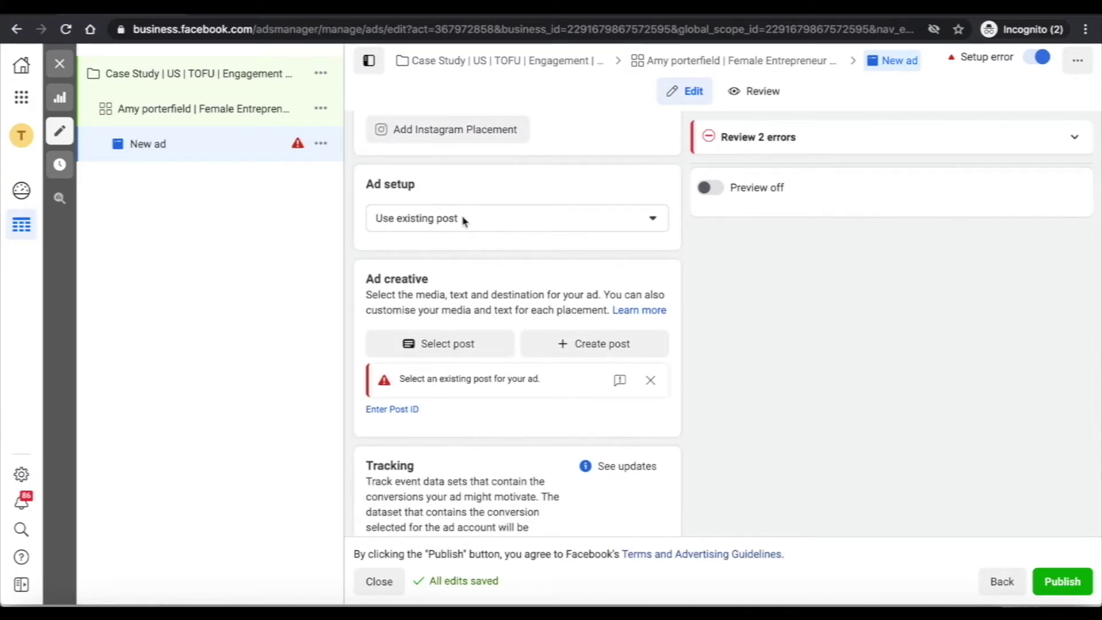
- Check the ad setup options and set the new ad to Create Ad
click(498, 218)
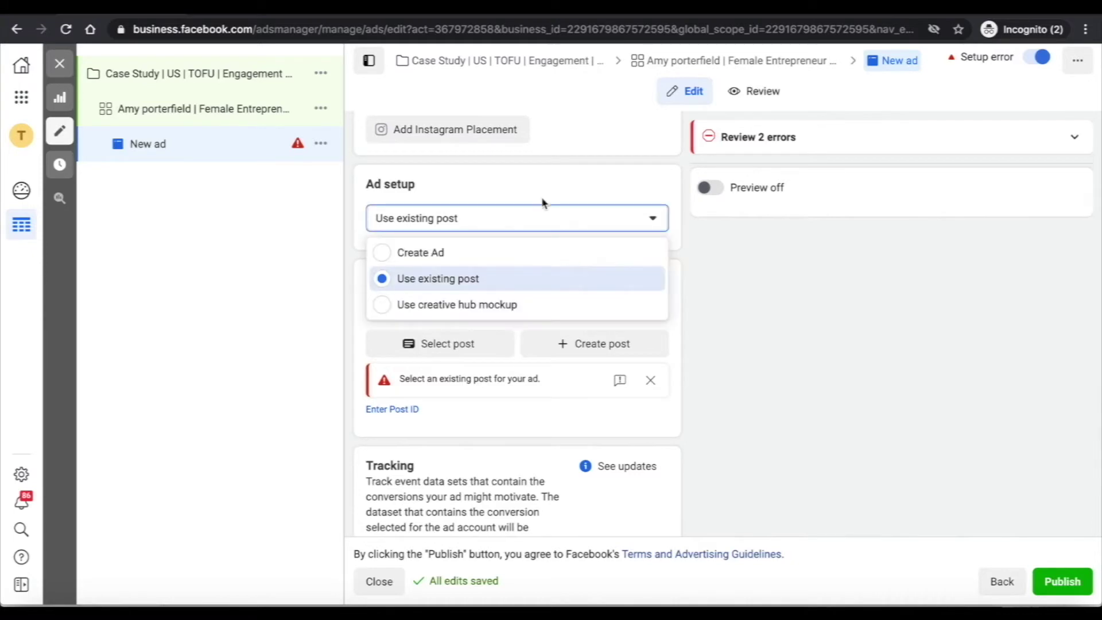
click(462, 191)
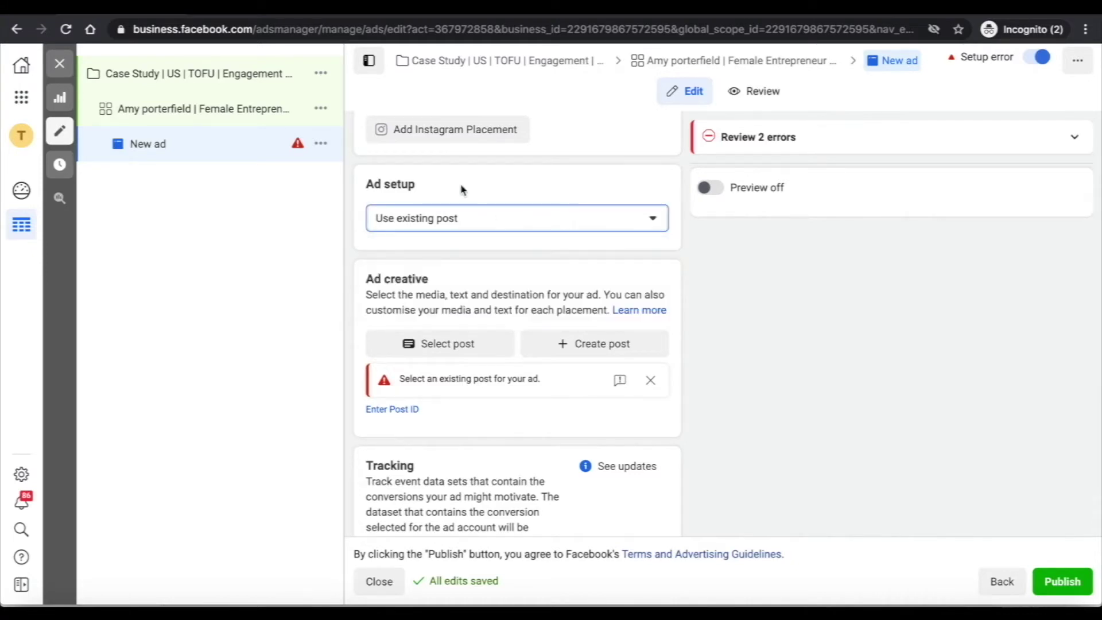
click(447, 220)
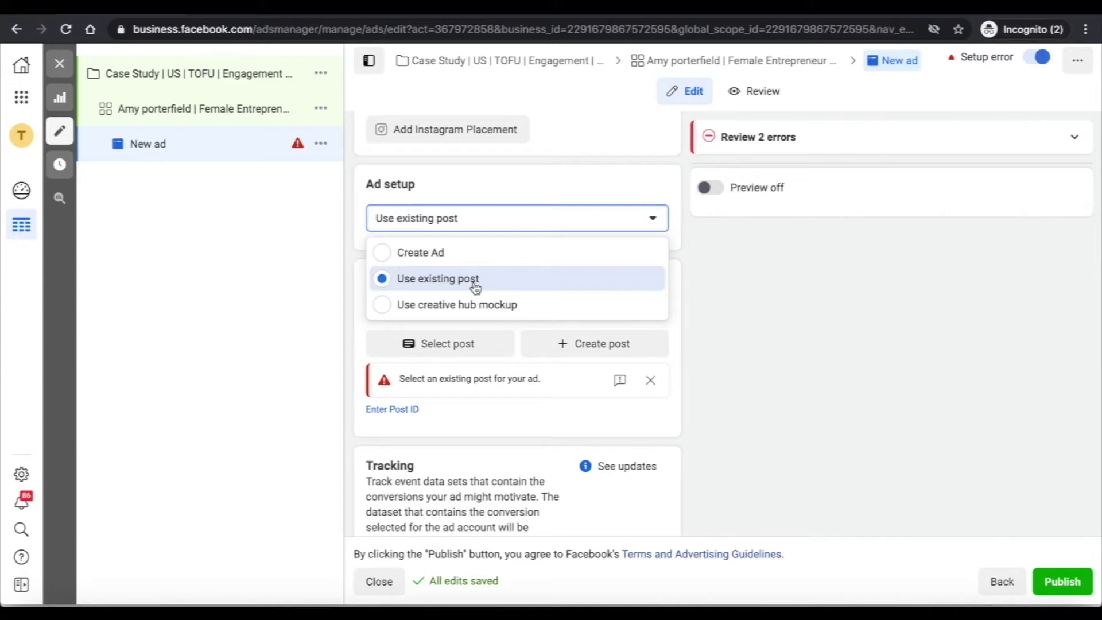
click(663, 254)
scroll(667, 425, down, 1)
scroll(666, 424, up, 1)
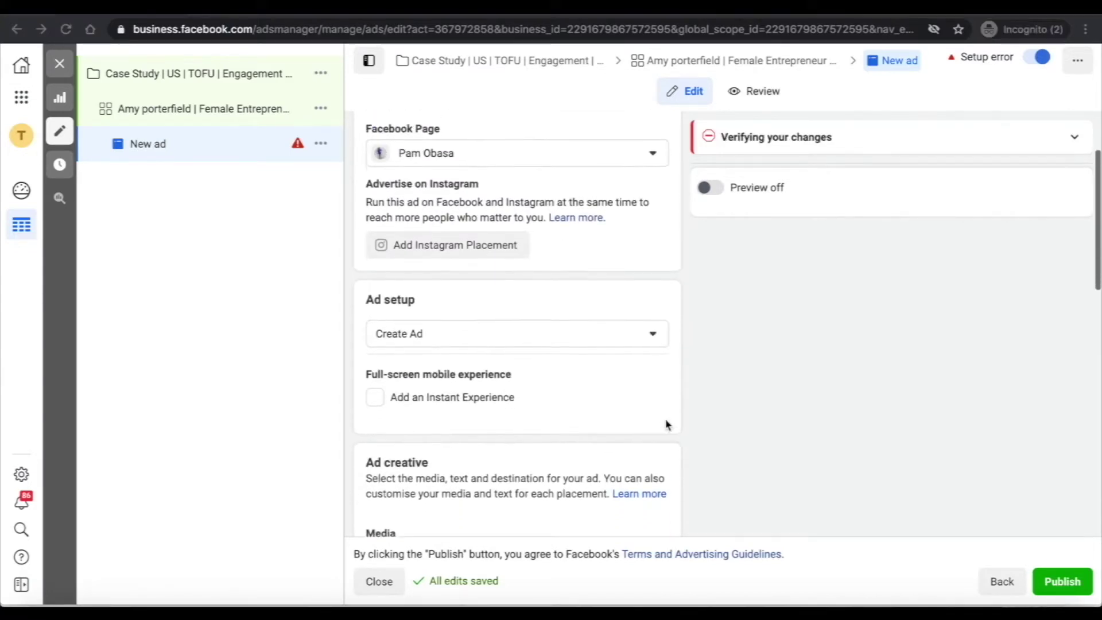
click(602, 340)
click(481, 379)
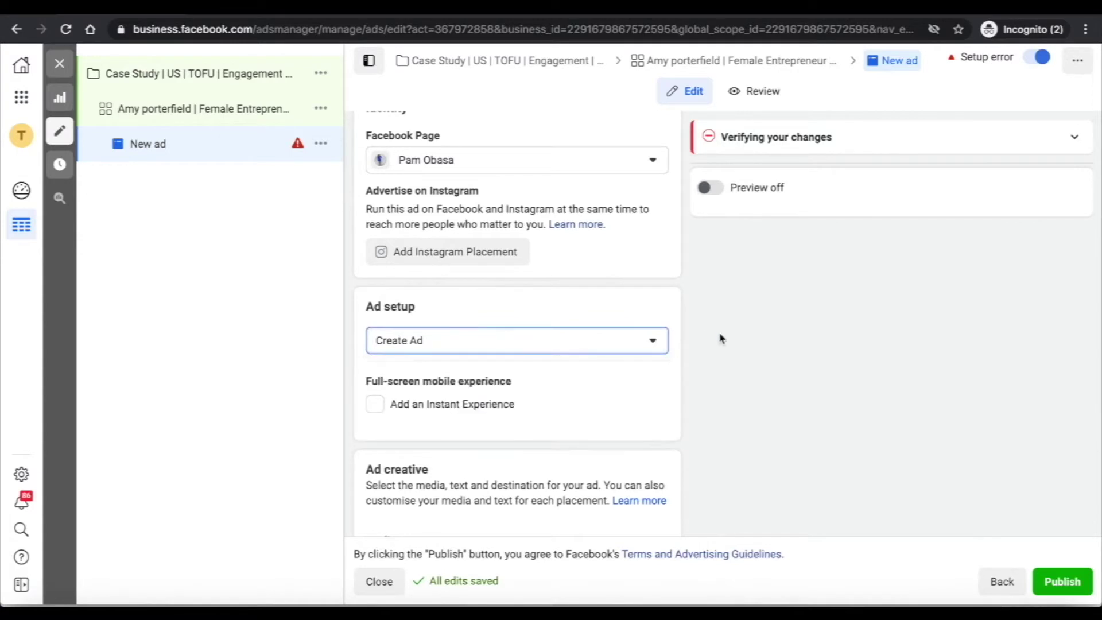
- Start adding an image to the ad, browse the account images, and check the option to upload a file
scroll(677, 374, down, 5)
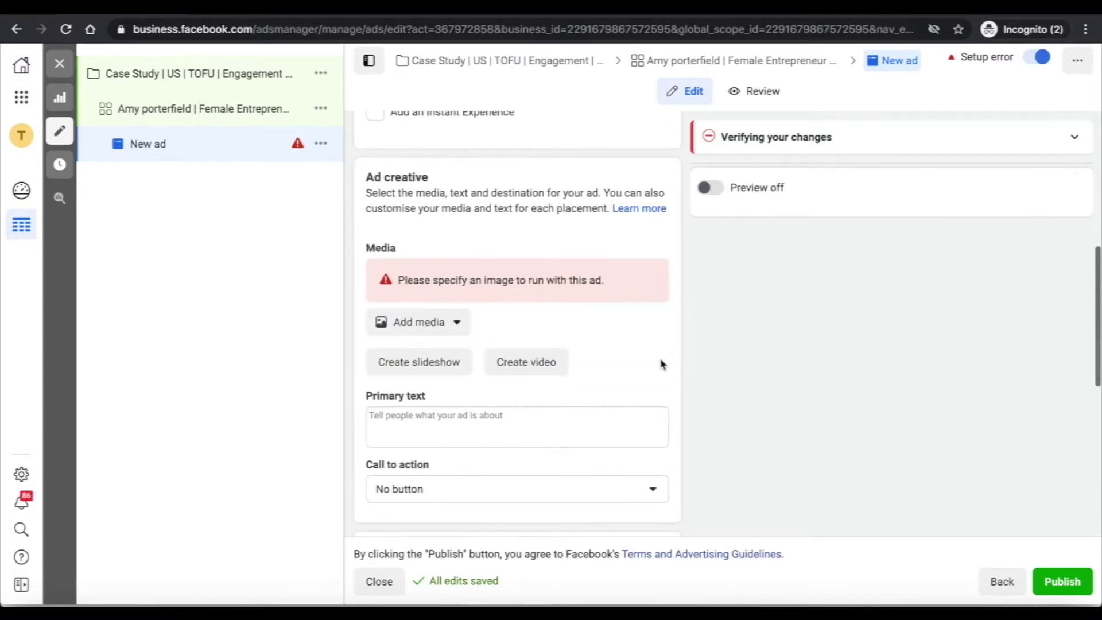
scroll(663, 365, down, 1)
click(430, 256)
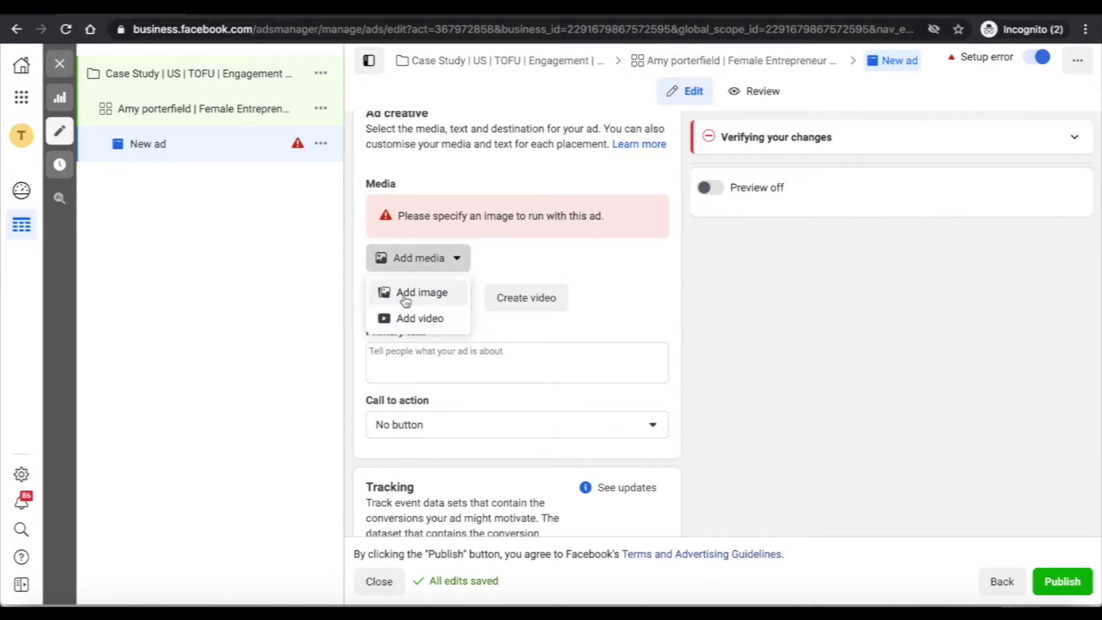
click(424, 294)
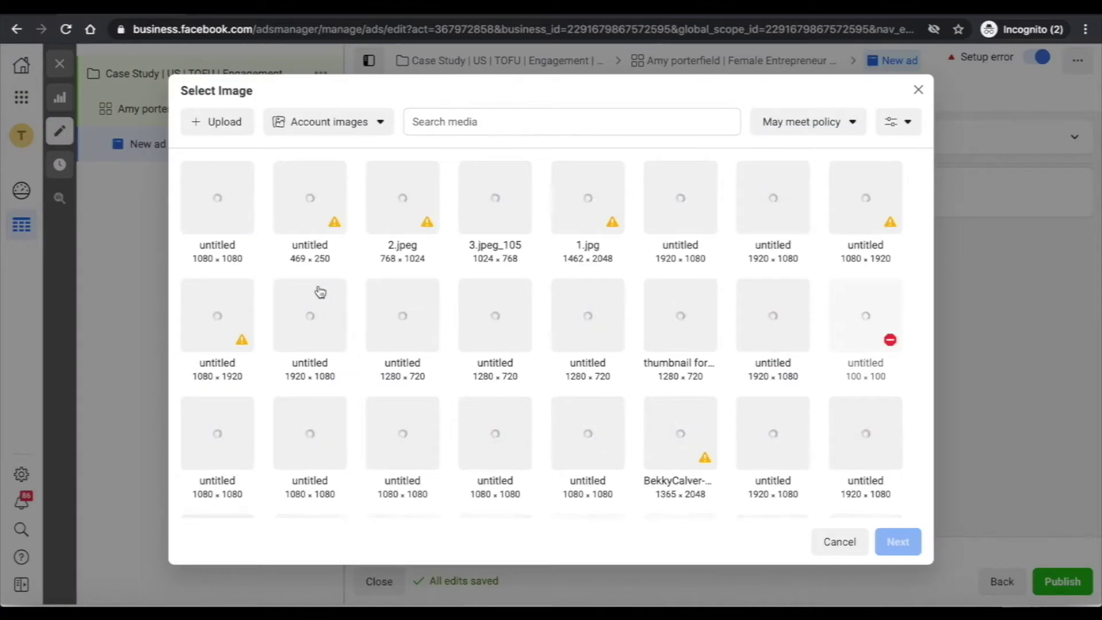
scroll(536, 377, down, 10)
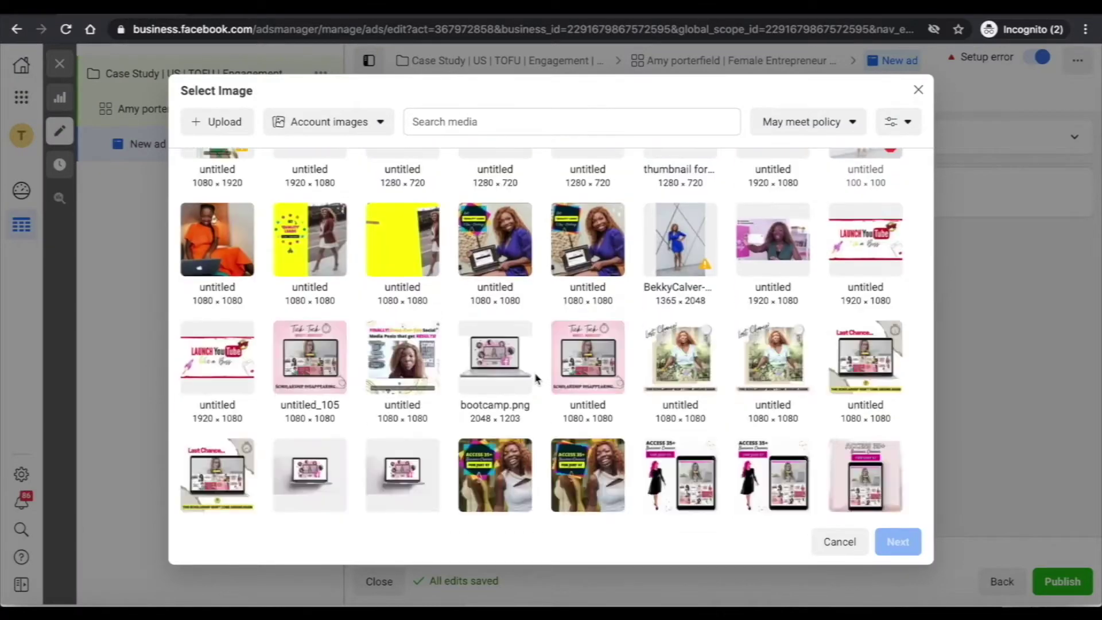
scroll(535, 377, up, 10)
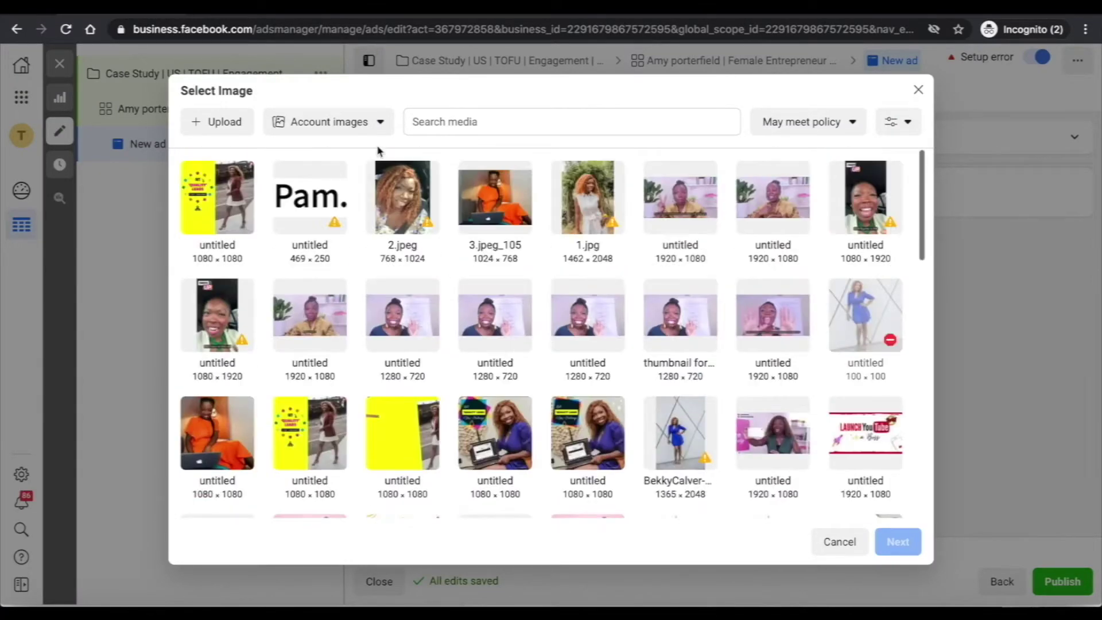
click(218, 123)
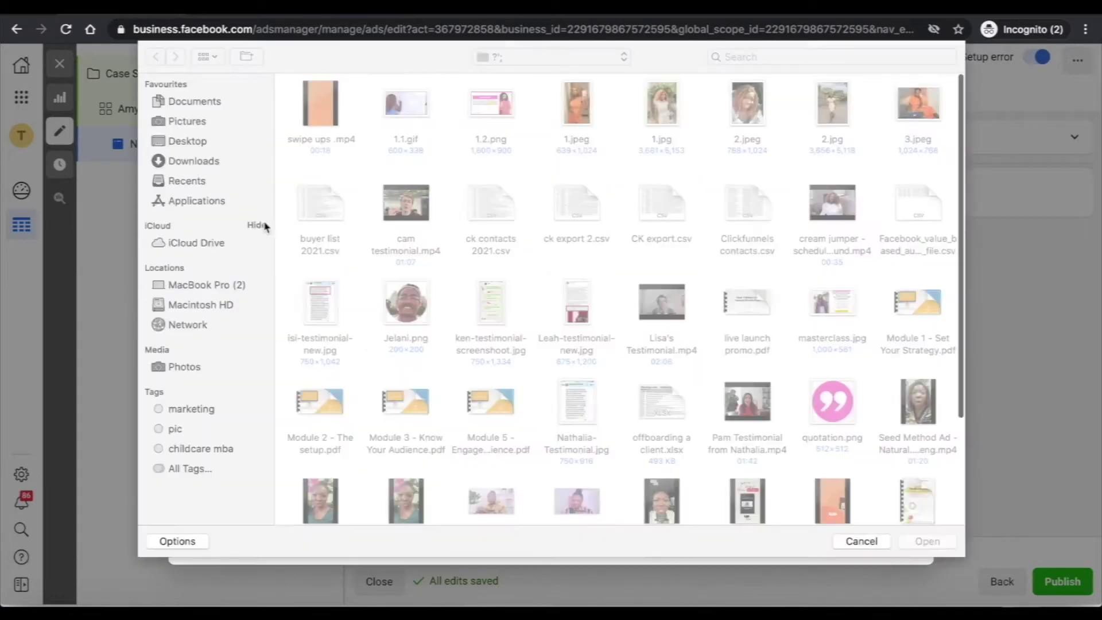
click(853, 542)
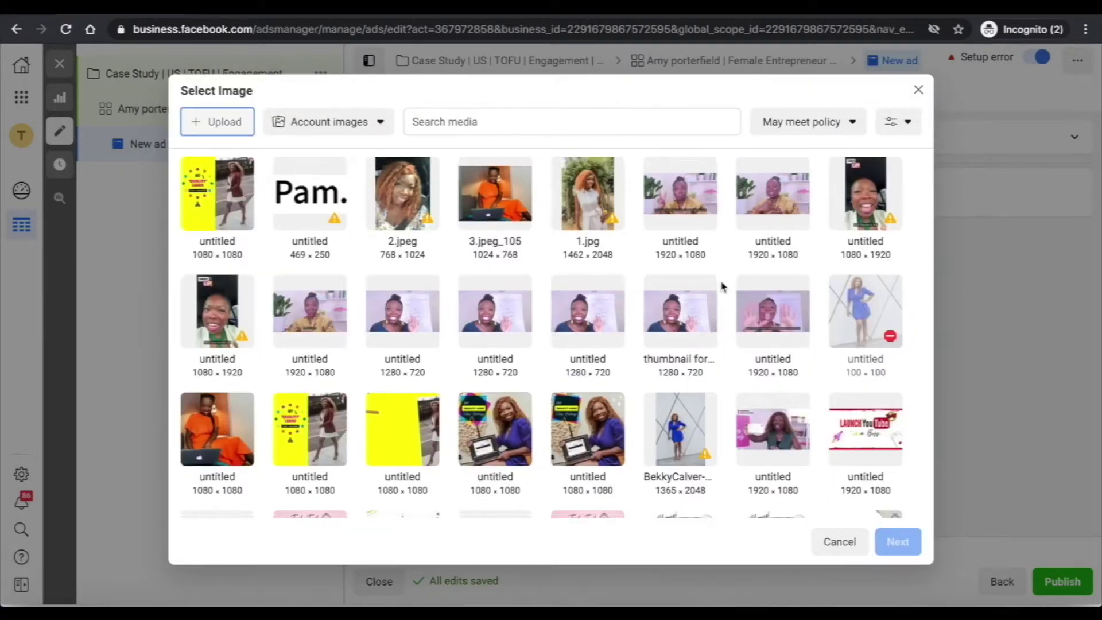
- Add the 1080 × 1080 account image of the woman in blue with a laptop and the Quality Leads graphic as the ad's media
scroll(721, 288, down, 1)
scroll(721, 287, up, 1)
scroll(722, 286, down, 1)
scroll(722, 286, down, 1)
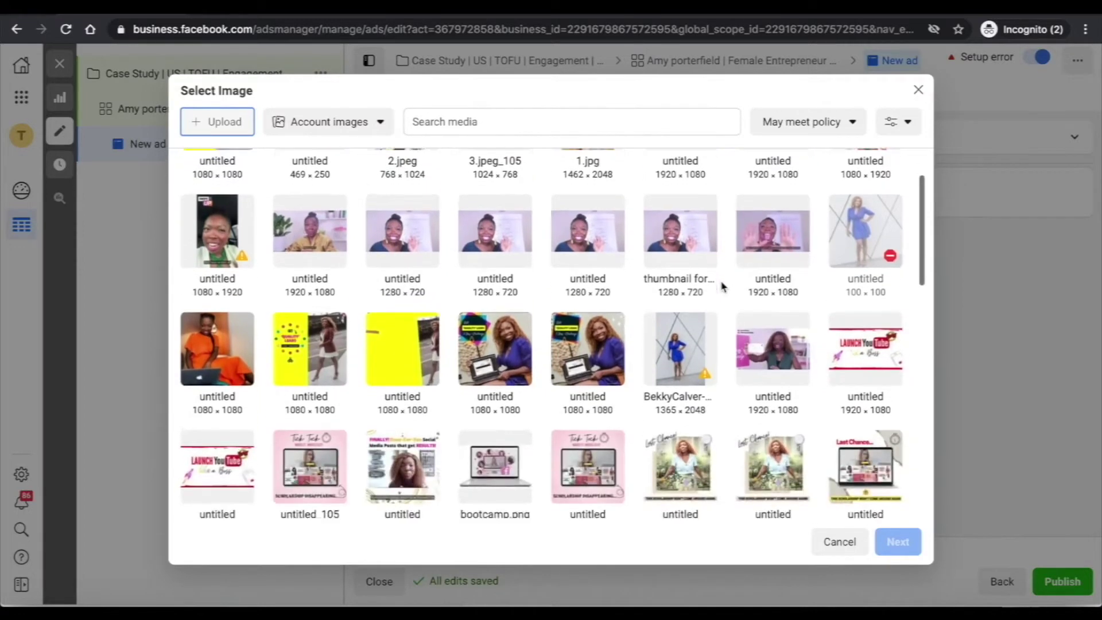
scroll(499, 355, down, 1)
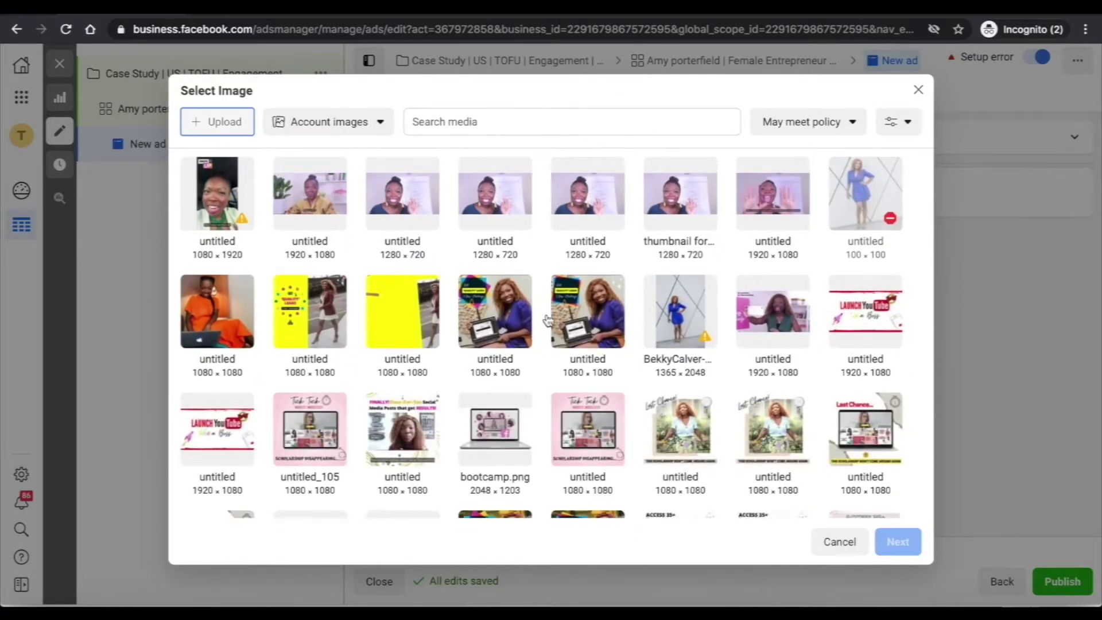
click(492, 314)
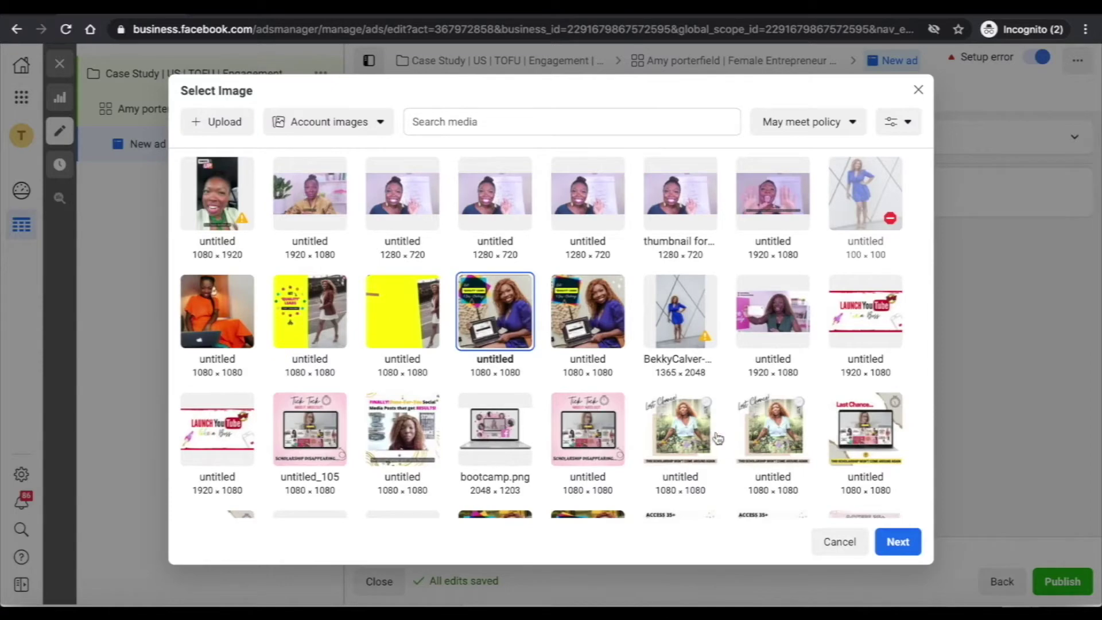
click(898, 543)
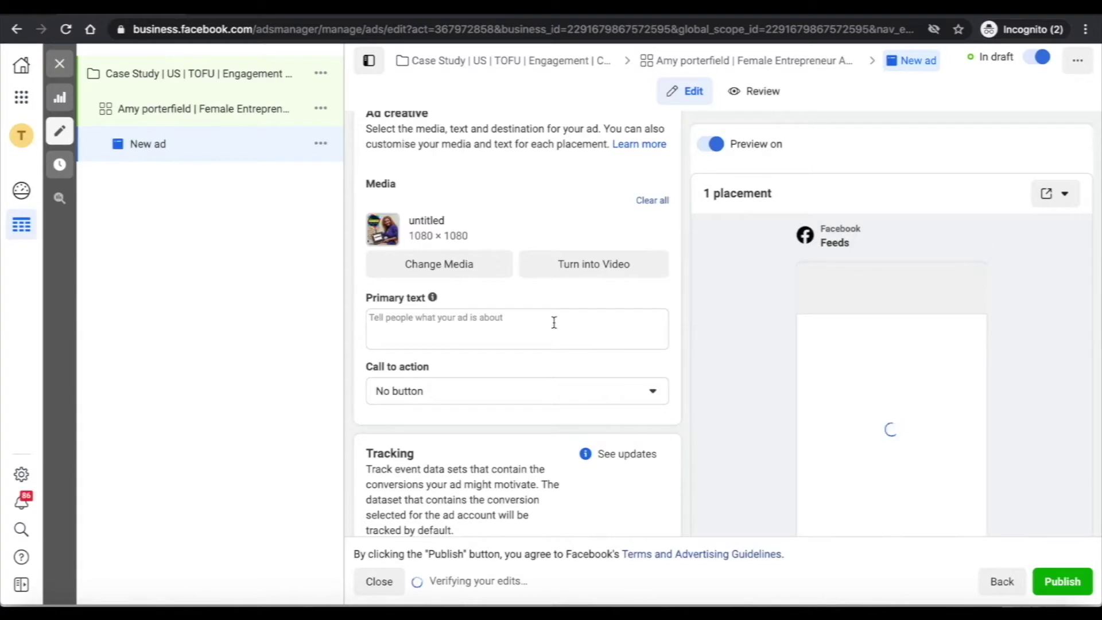
- Enter "add you r copy" as the primary text and set the call to action to Learn More
click(533, 325)
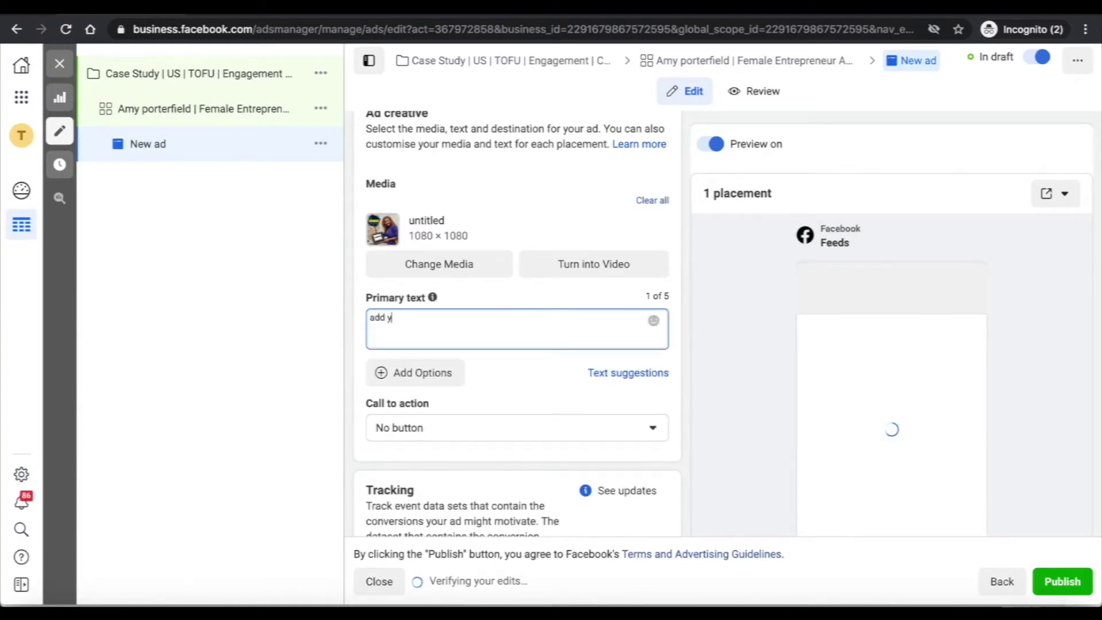
click(514, 434)
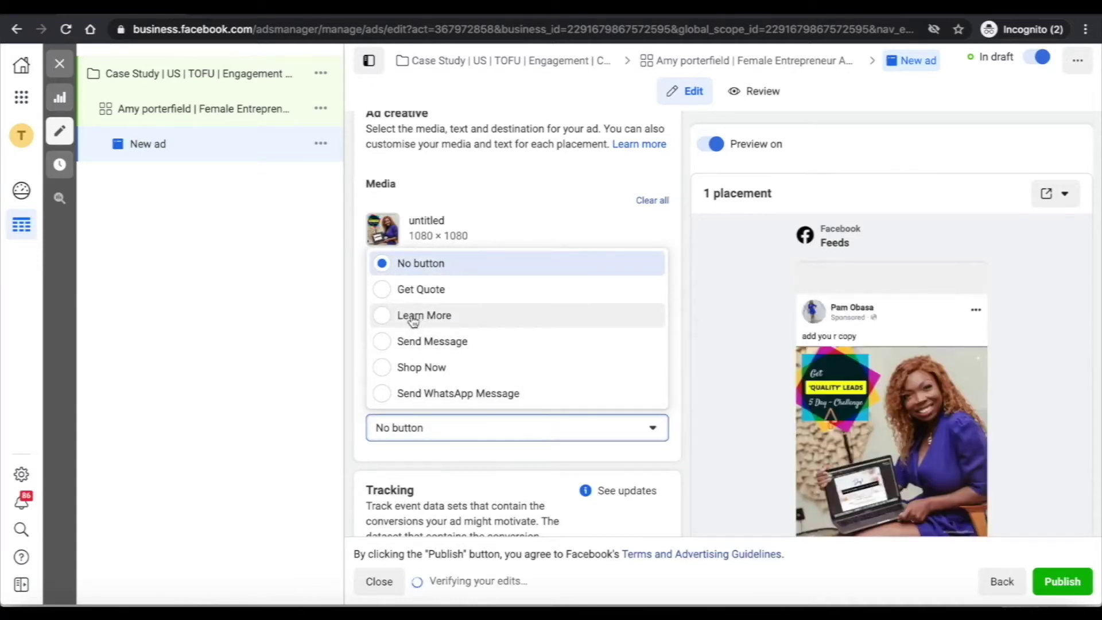
click(414, 317)
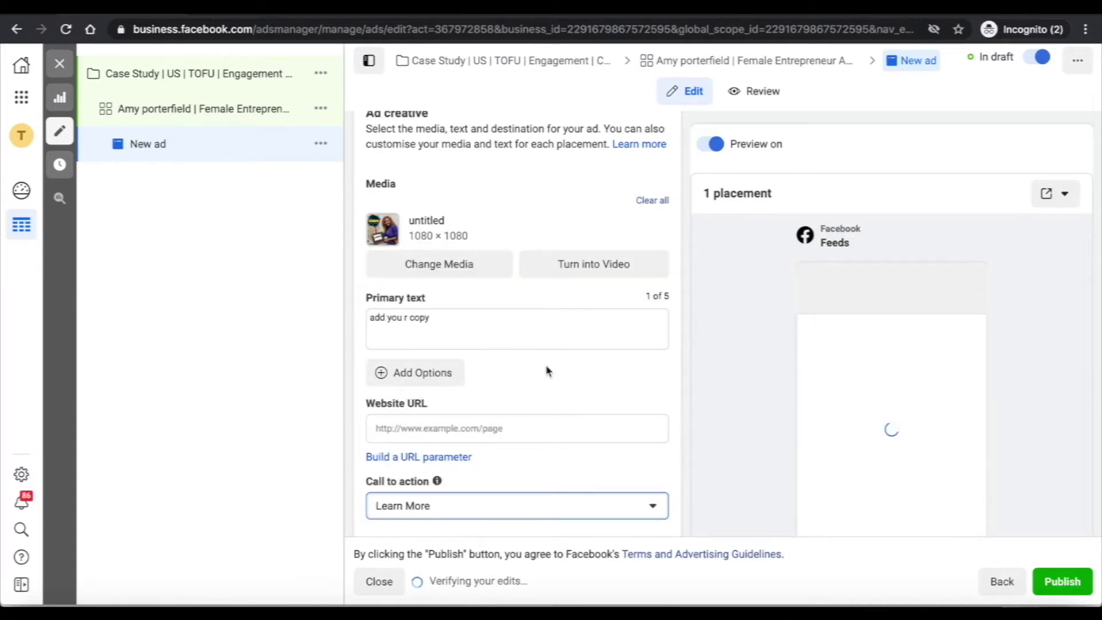
- Copy the 5-day-challenge landing page's address from the other browser window and enter it as the ad's website URL
scroll(550, 373, down, 2)
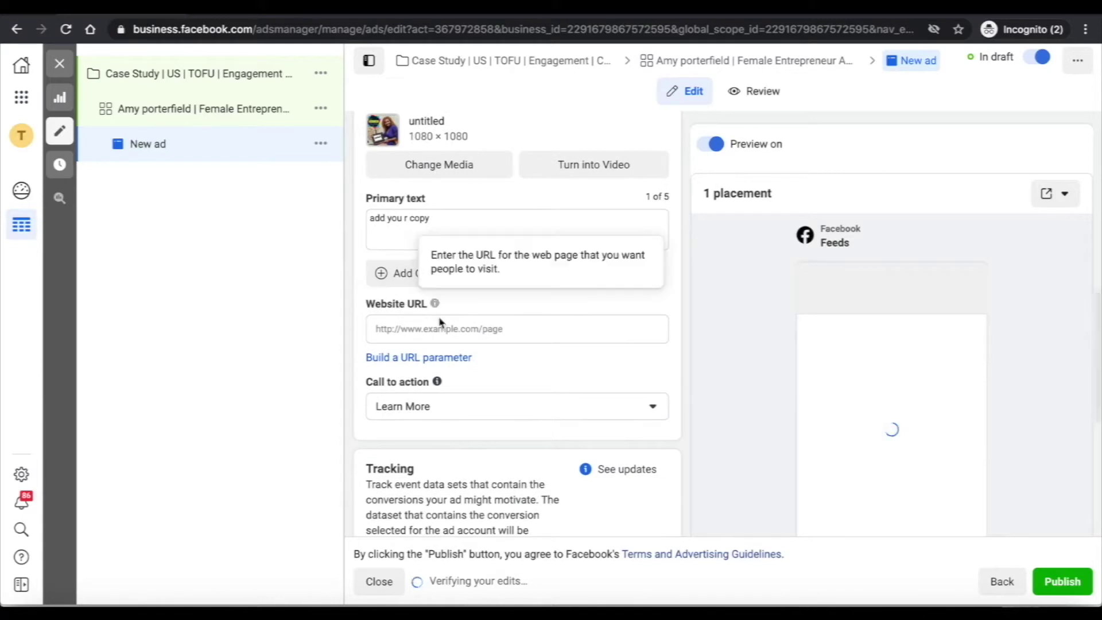
click(443, 329)
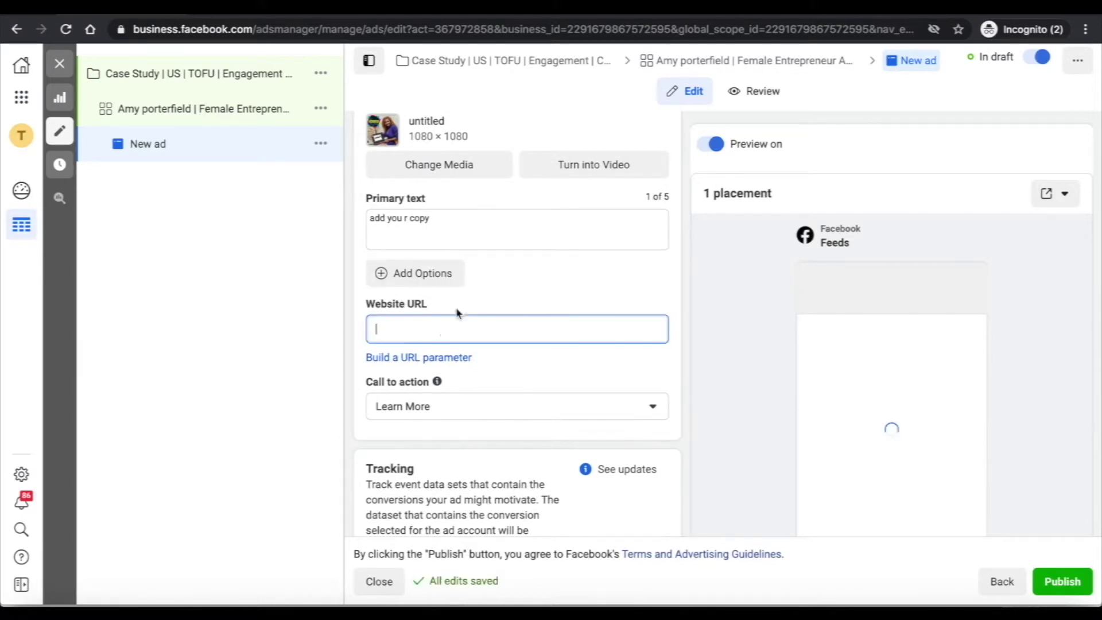
scroll(534, 285, up, 5)
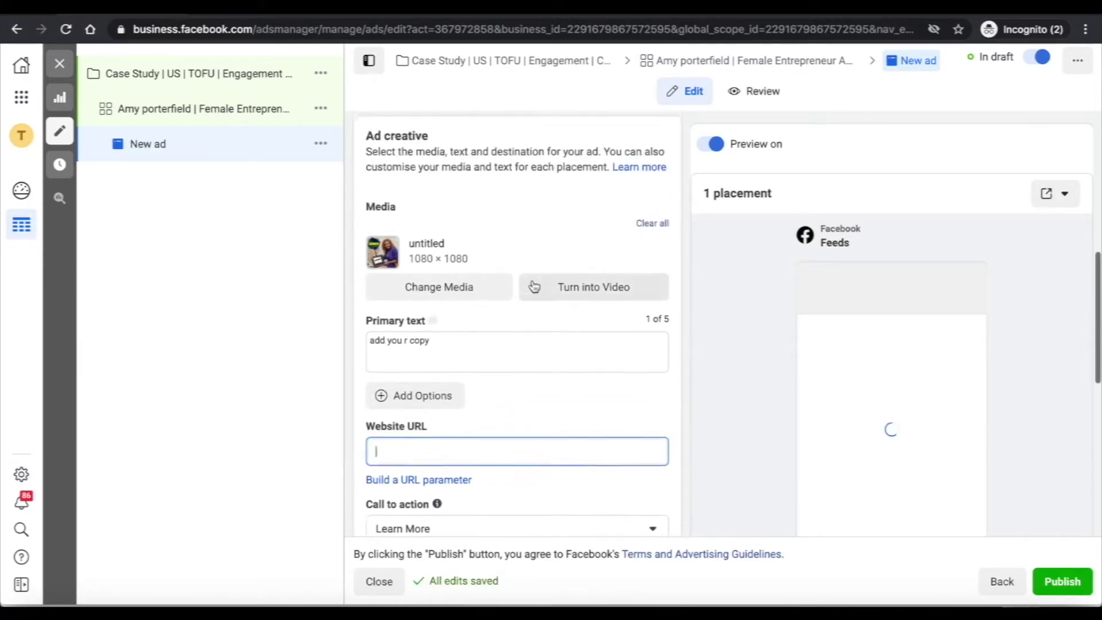
scroll(533, 282, down, 6)
scroll(532, 281, down, 1)
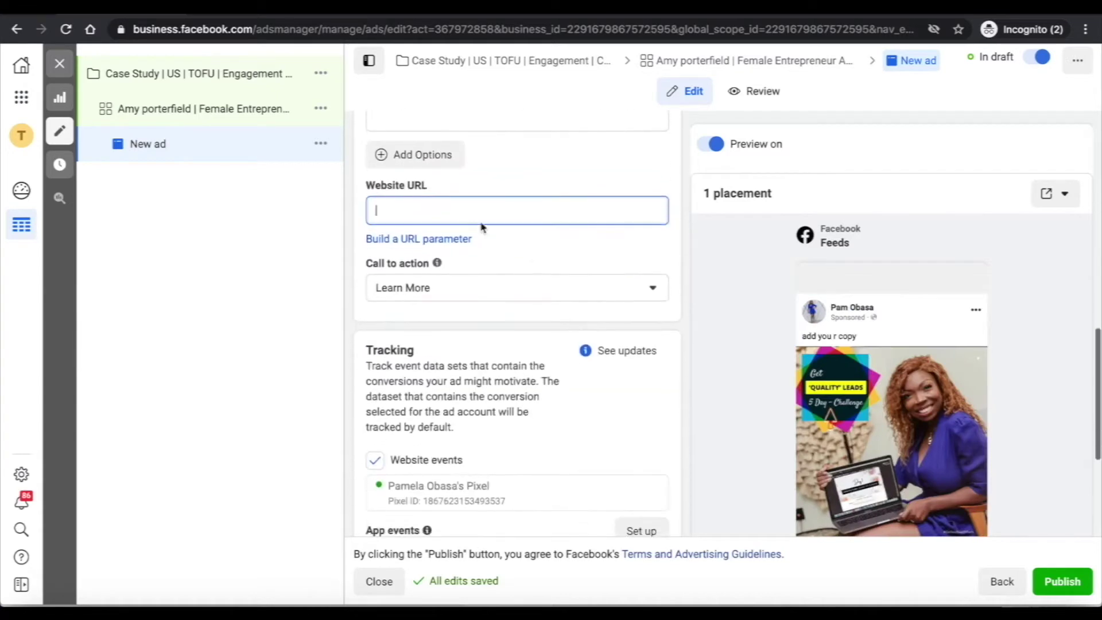
scroll(476, 216, up, 1)
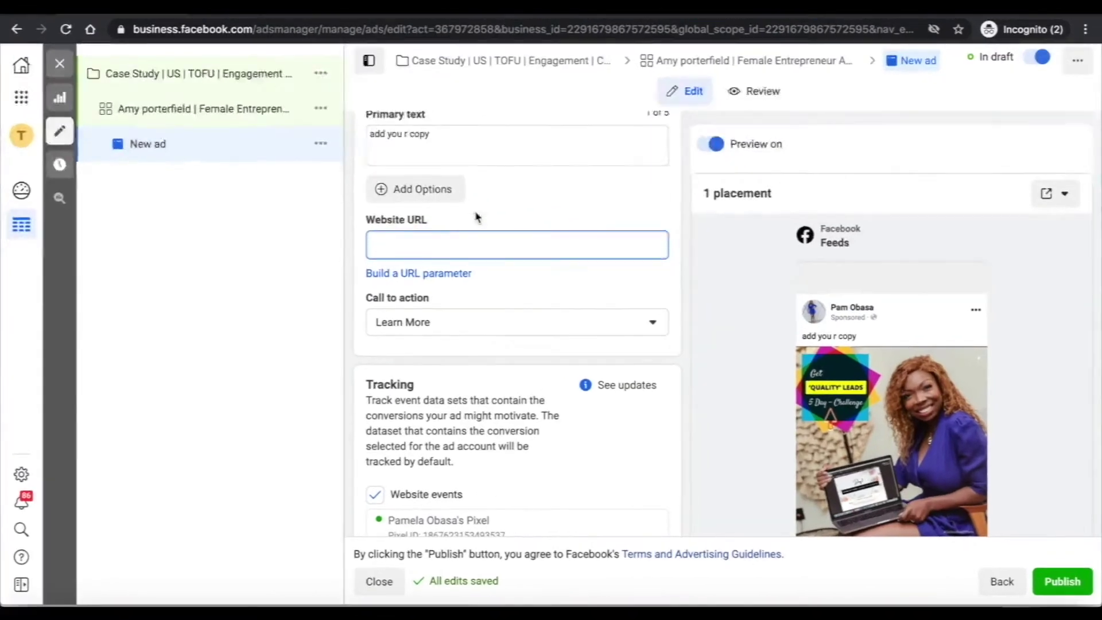
key(ctrl+Down)
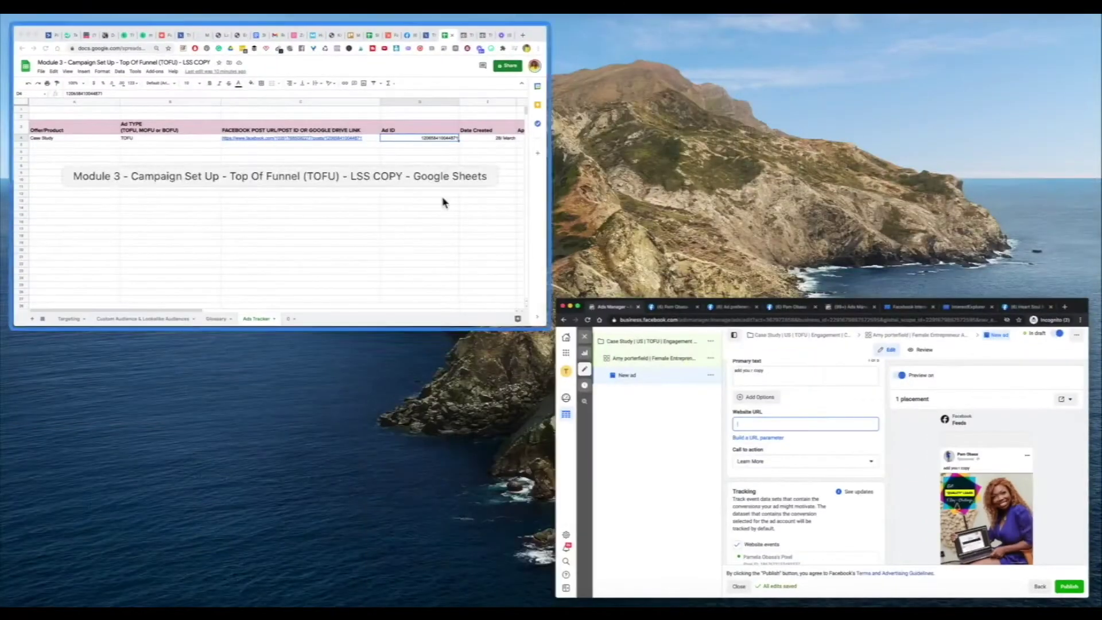
click(442, 202)
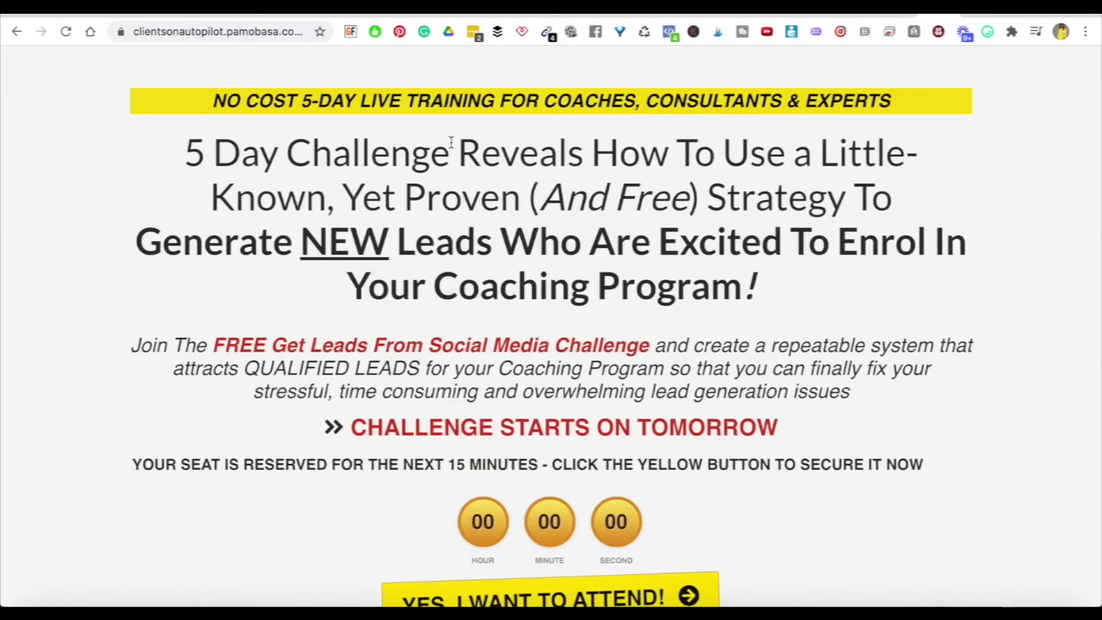
click(222, 31)
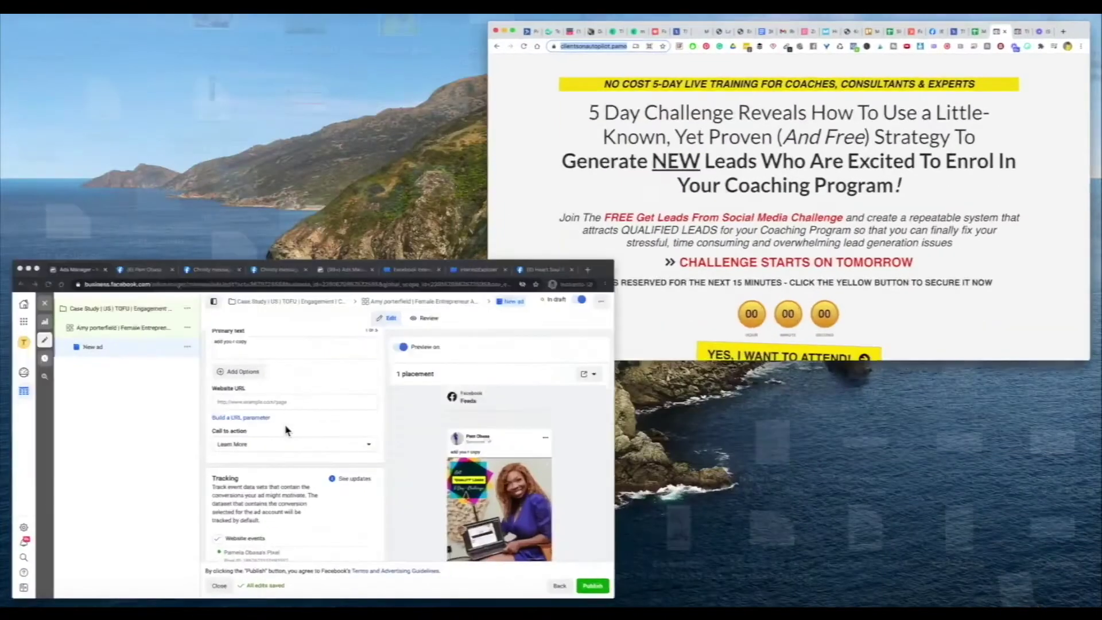
click(265, 423)
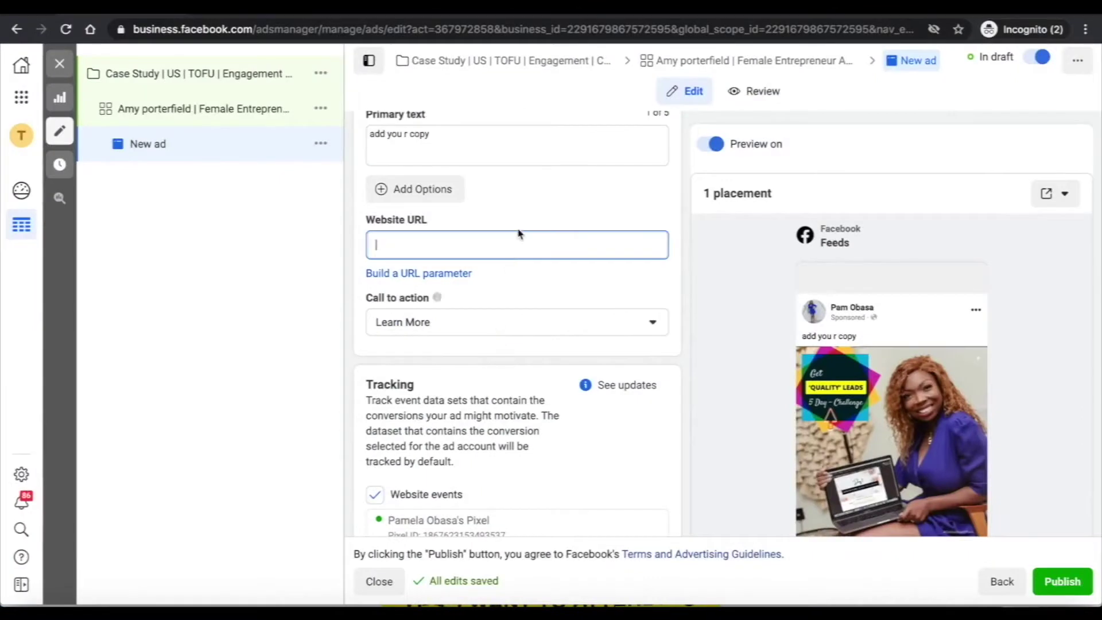
text(https://clientsonautopilot.pamobasa.com/5-day-challenge)
click(659, 288)
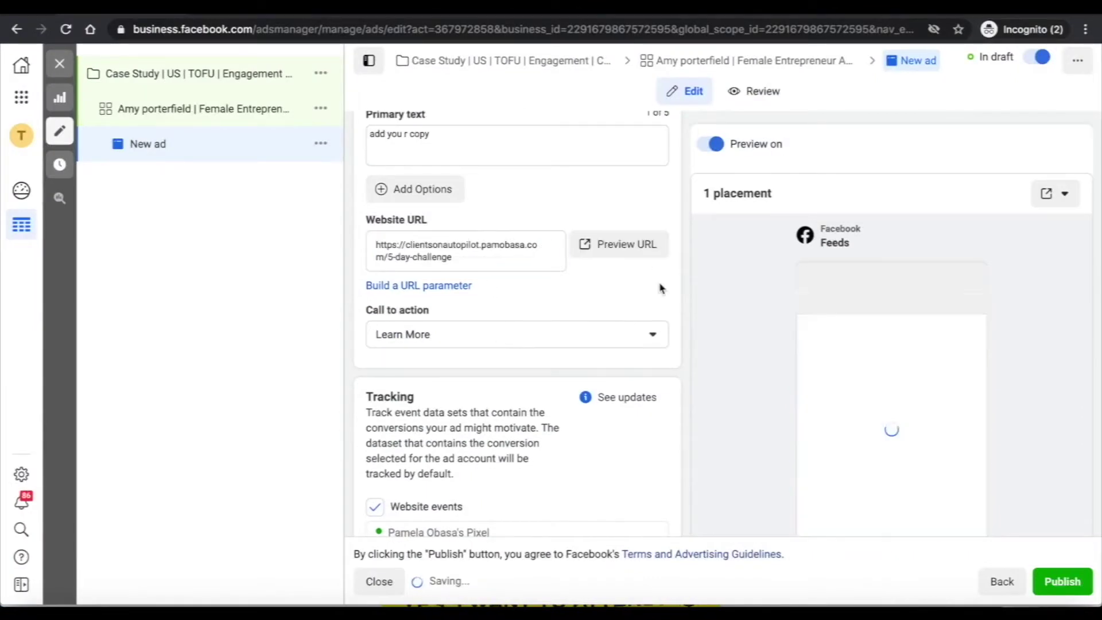
- Set the ad's call to action to No button and check the creative settings with the preview
scroll(679, 319, down, 3)
scroll(680, 320, up, 5)
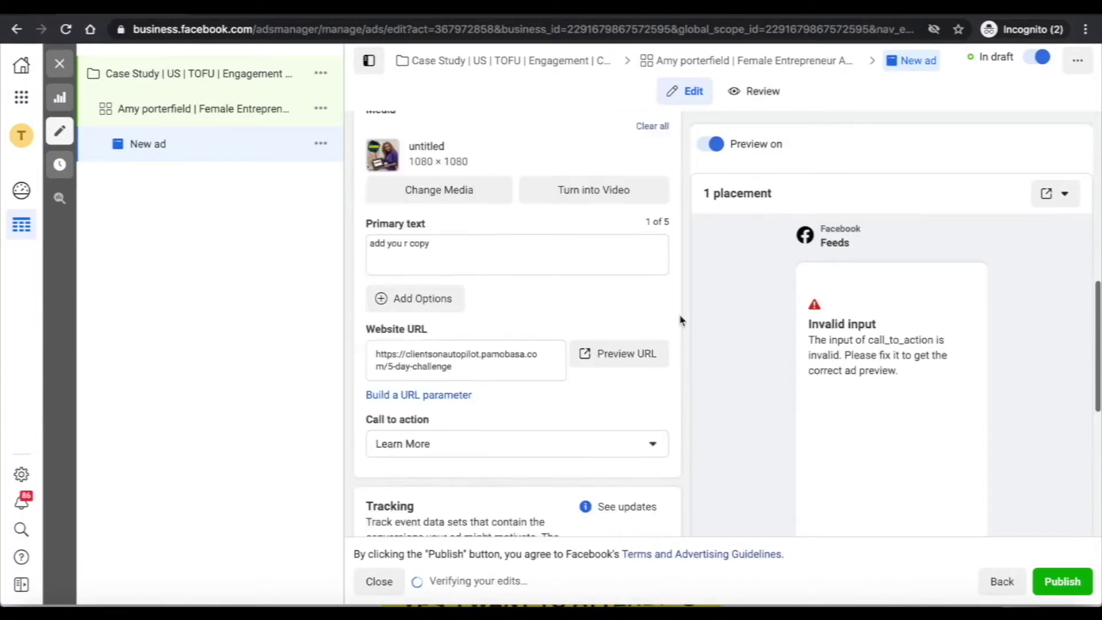
scroll(679, 320, down, 1)
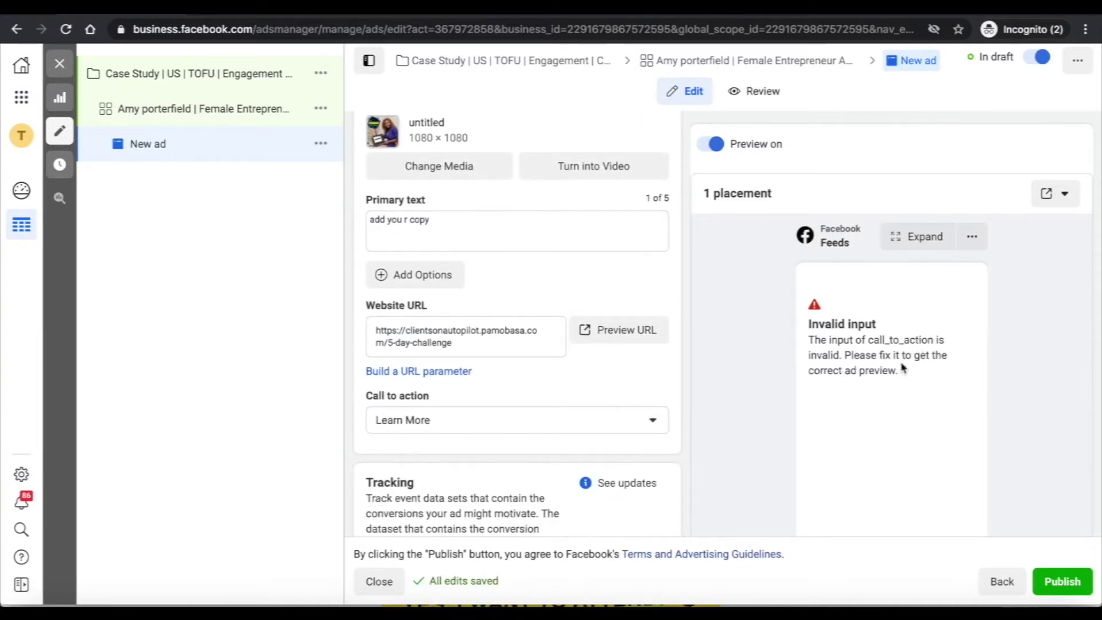
scroll(667, 418, down, 3)
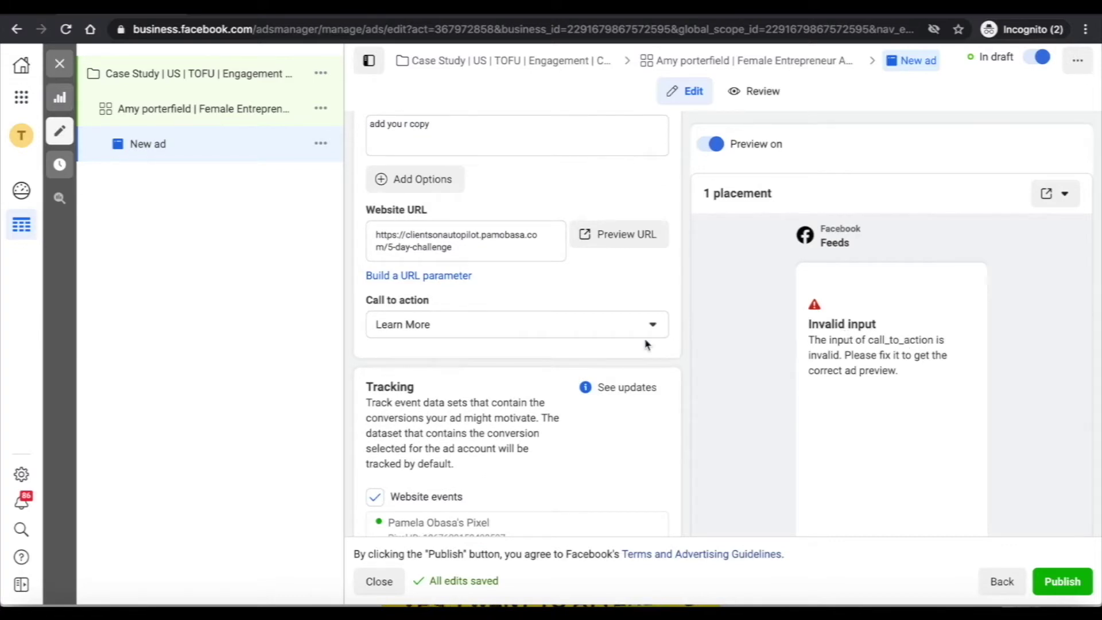
click(628, 329)
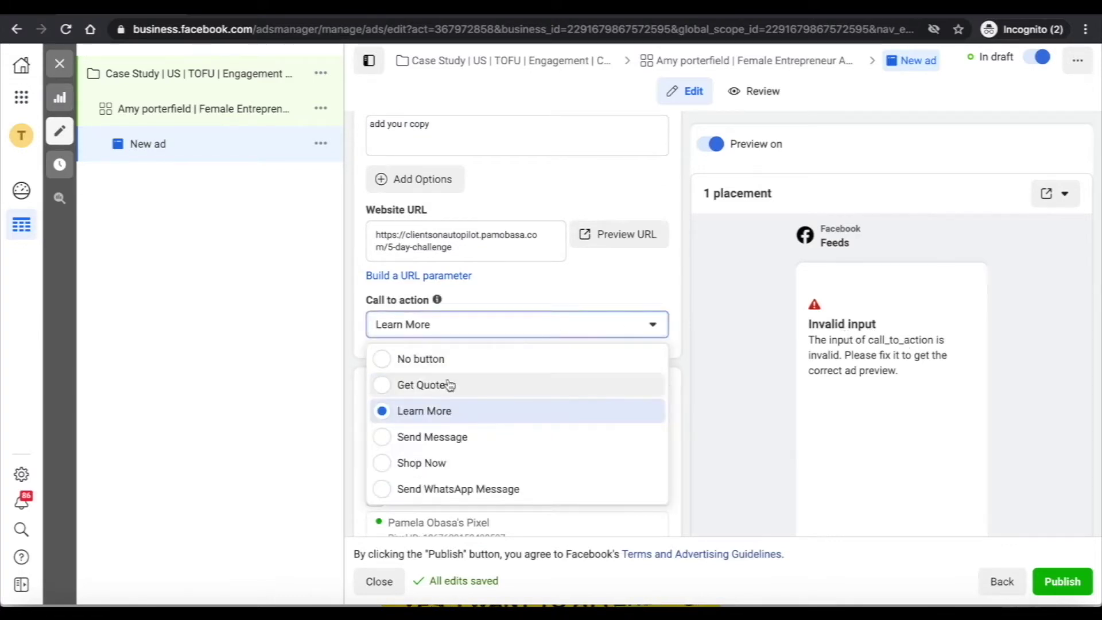
click(603, 357)
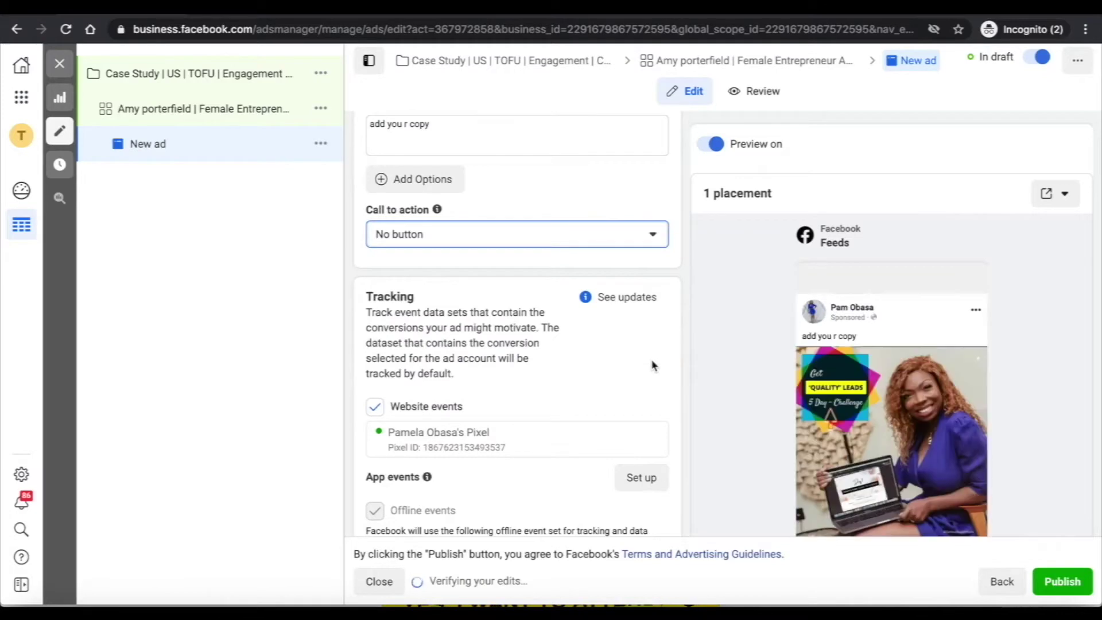
scroll(651, 364, up, 7)
scroll(652, 361, down, 4)
scroll(595, 350, down, 2)
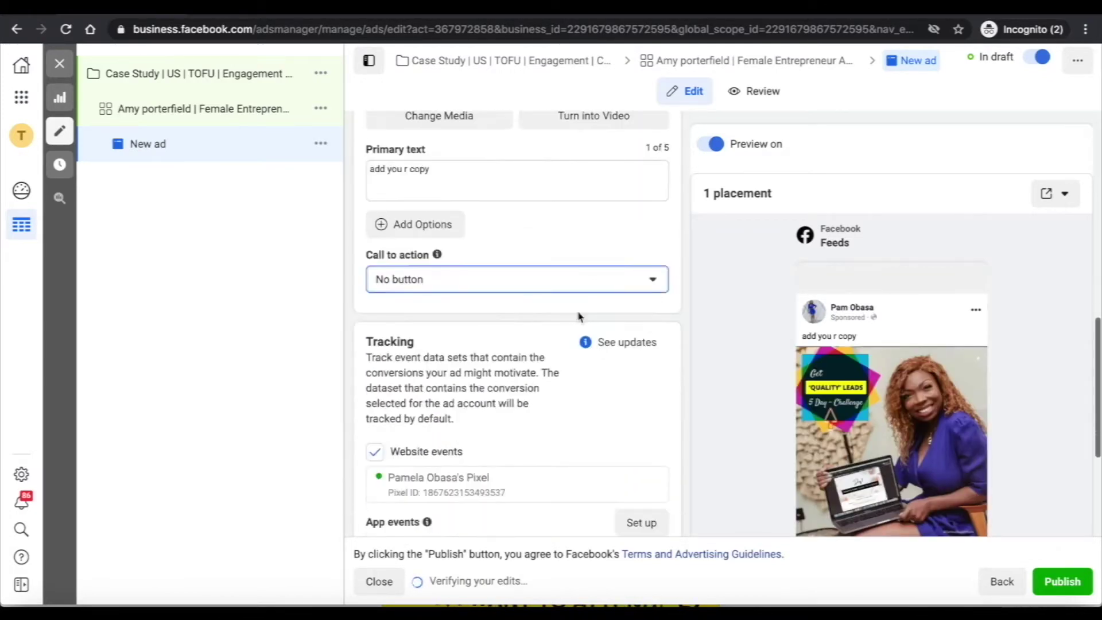
- Set the ad's call to action back to Learn More and check the ad preview
click(587, 279)
click(441, 365)
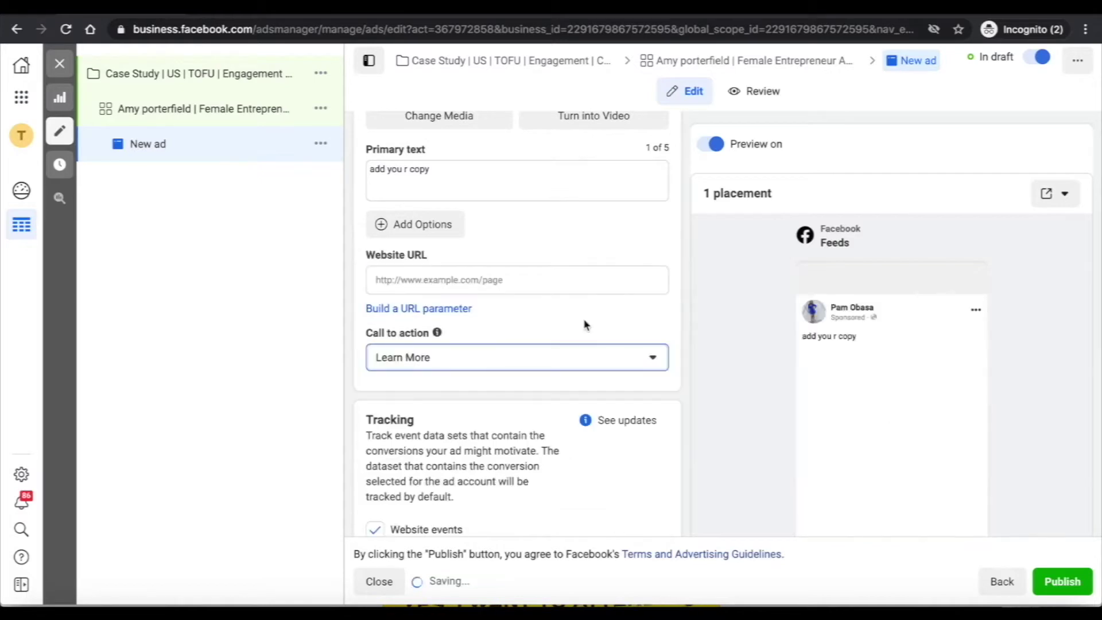
scroll(804, 379, down, 5)
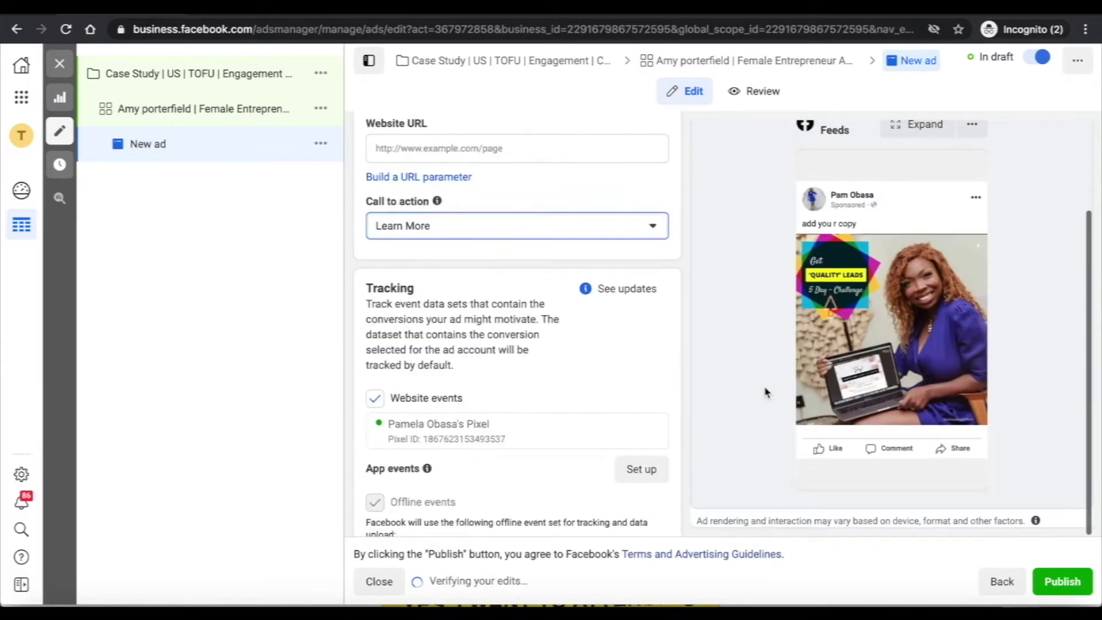
scroll(636, 381, up, 2)
scroll(636, 386, up, 2)
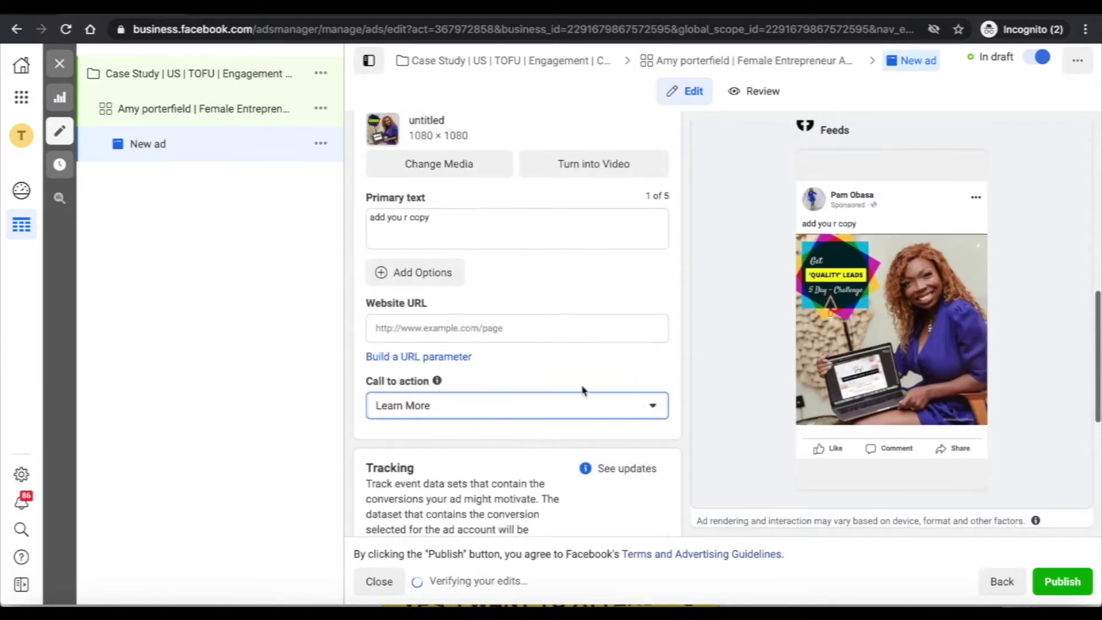
- Enter the 5-day-challenge landing page's address as the ad's website URL
click(678, 362)
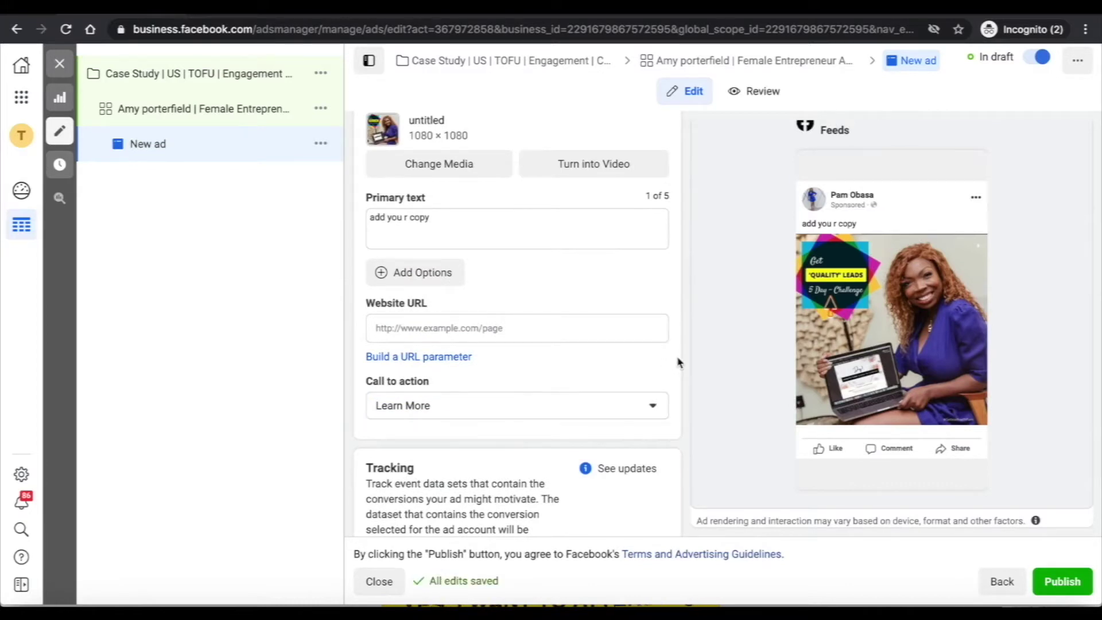
click(427, 328)
text(https://clientsonautopilot.pamobasa.com/5-day-challenge)
click(610, 364)
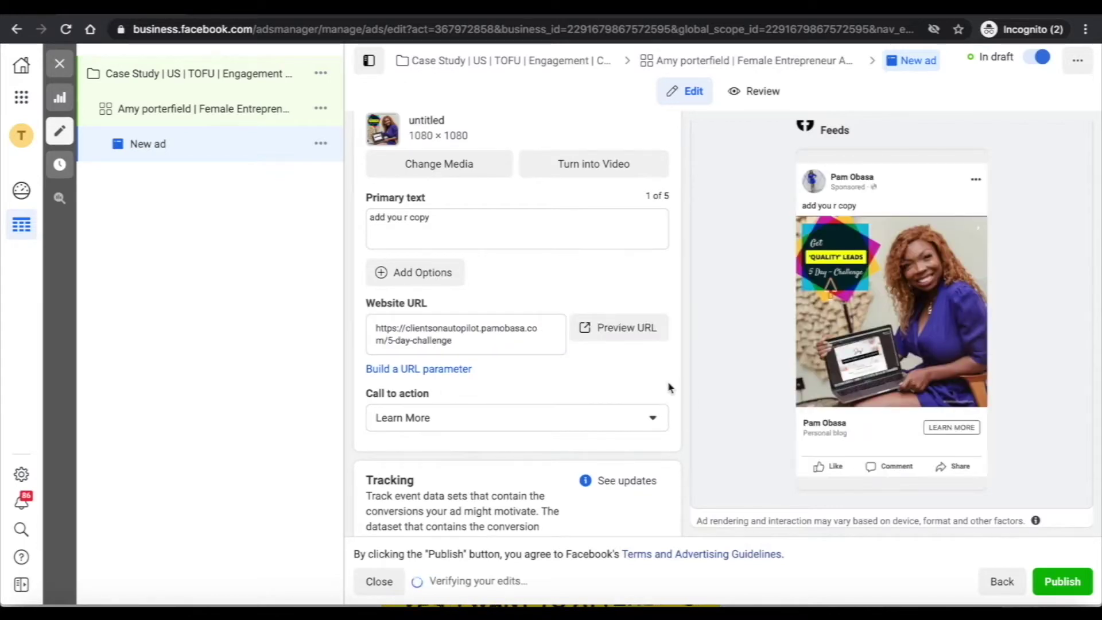
- Review the ad's identity, setup, media, primary text, website URL, call to action and tracking settings
scroll(669, 388, up, 1)
scroll(669, 388, down, 1)
scroll(669, 388, up, 2)
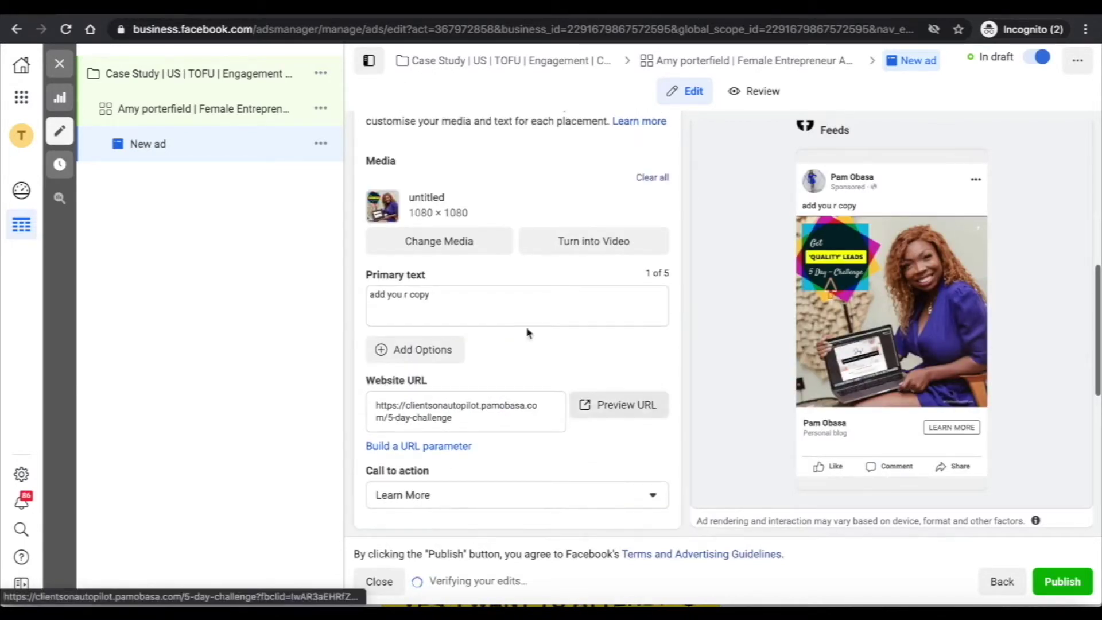
scroll(497, 433, down, 1)
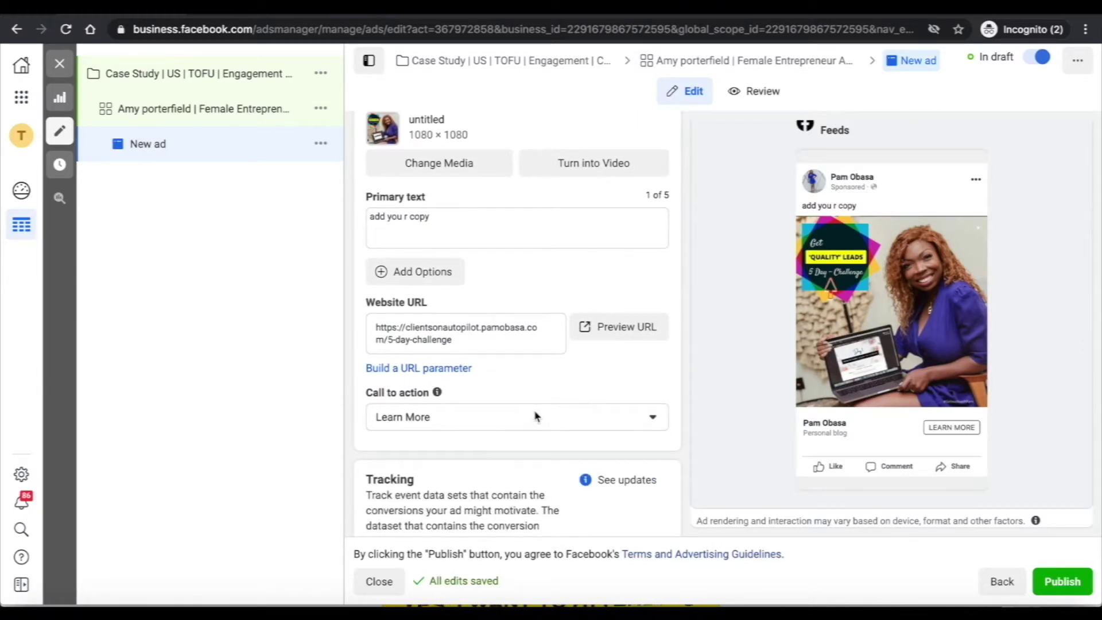
scroll(535, 416, down, 5)
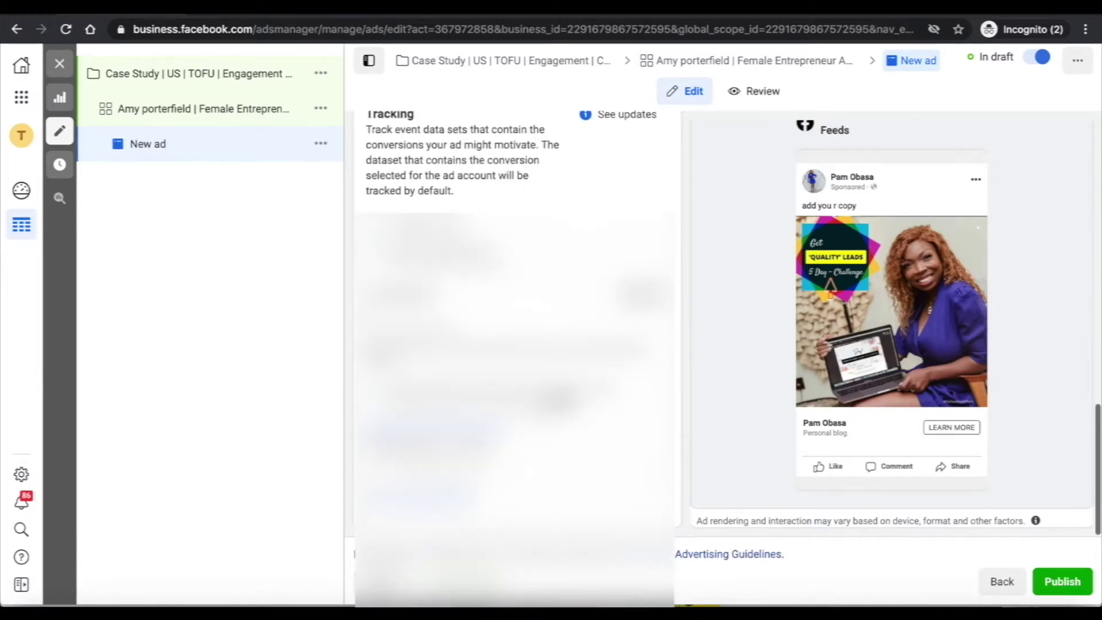
scroll(535, 416, up, 10)
scroll(535, 416, down, 9)
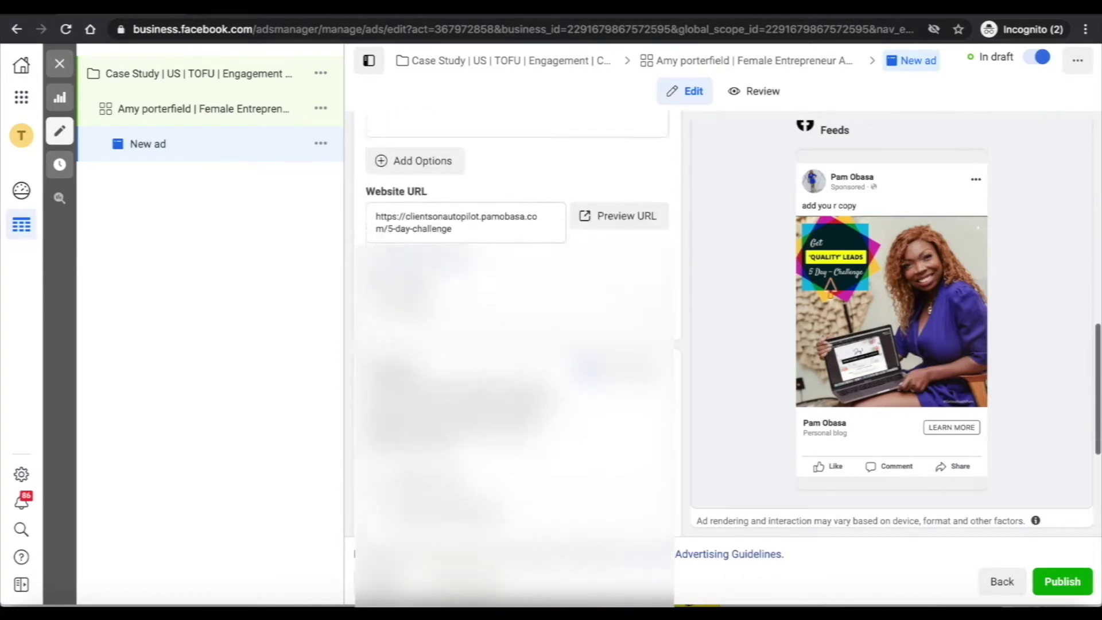
scroll(517, 345, down, 4)
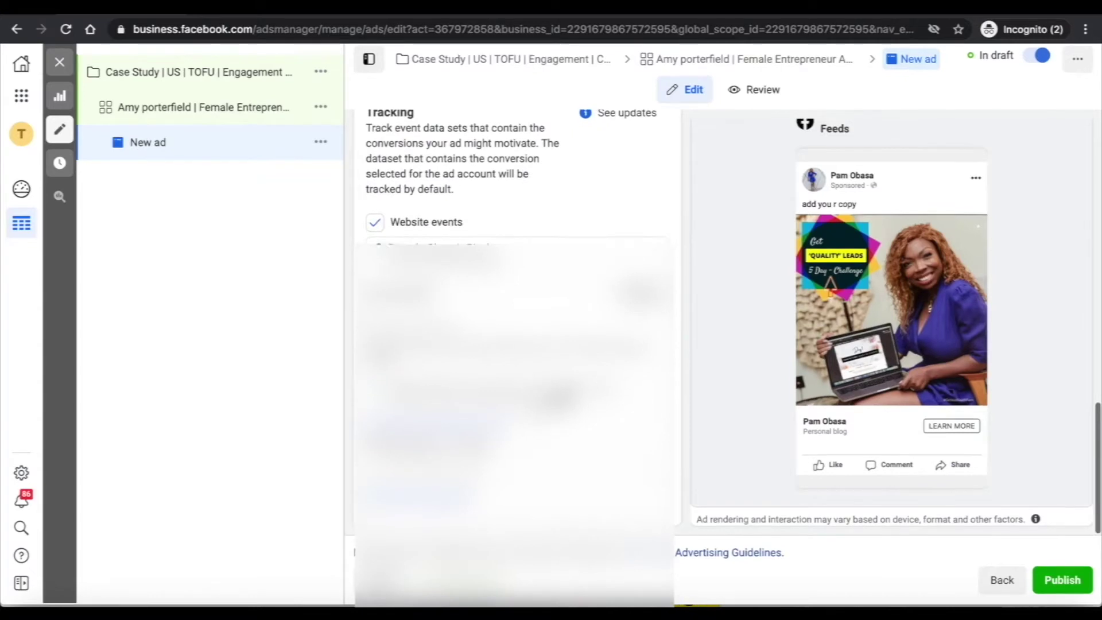
scroll(536, 416, up, 12)
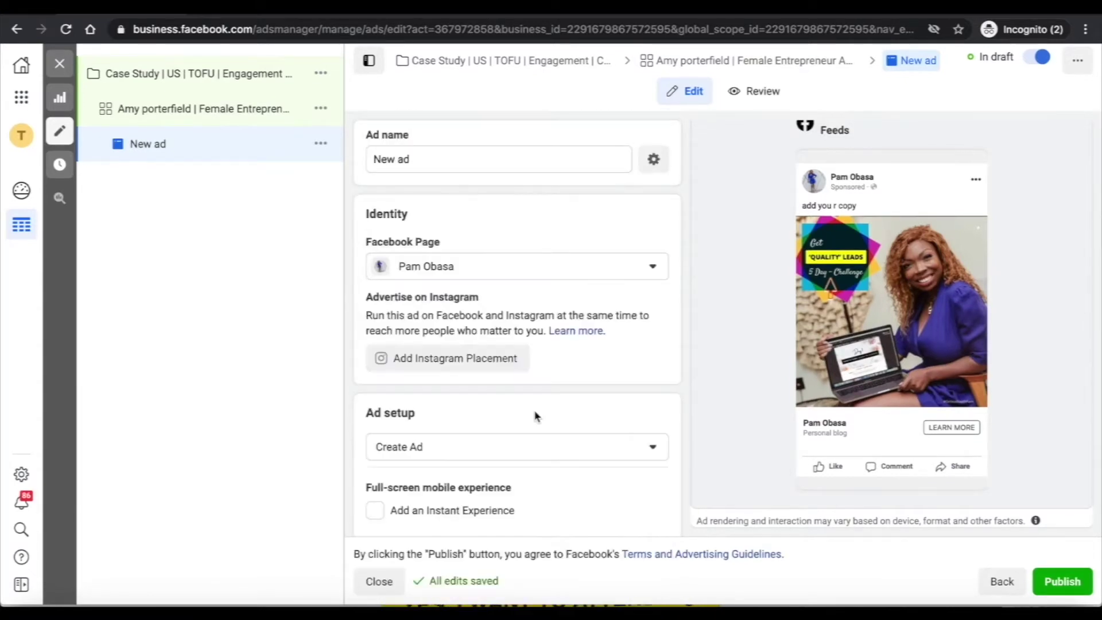
scroll(636, 412, down, 5)
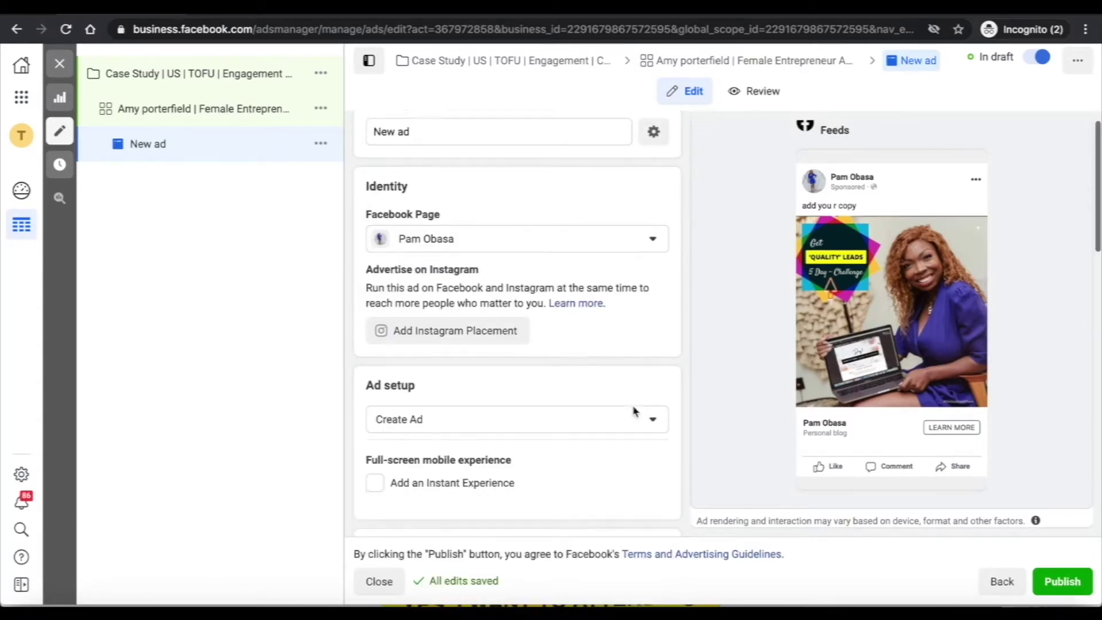
scroll(636, 411, down, 3)
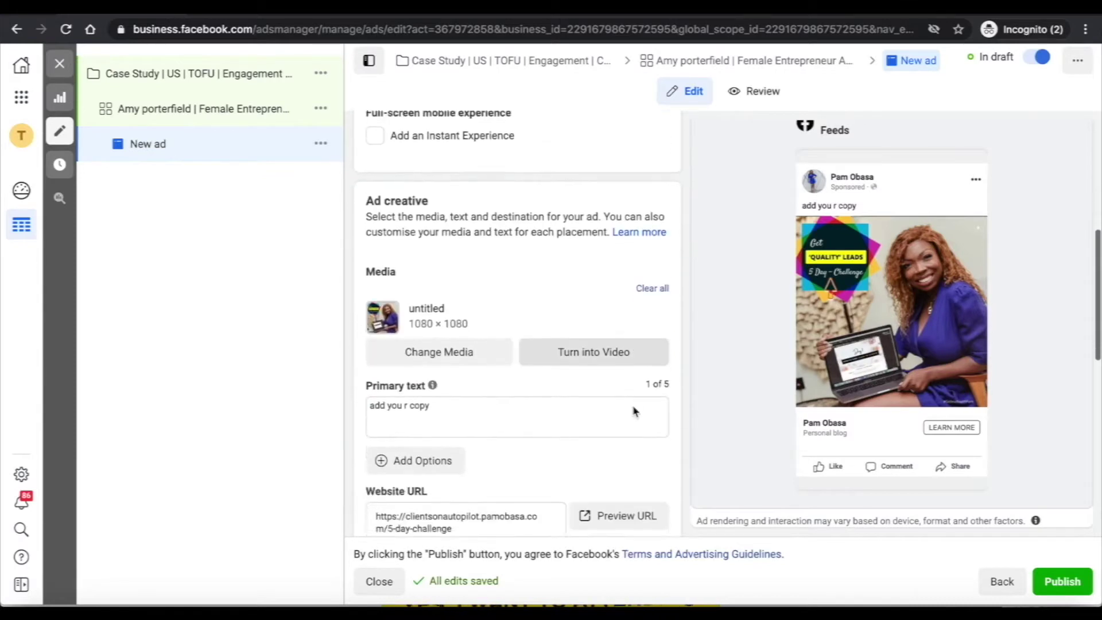
click(473, 328)
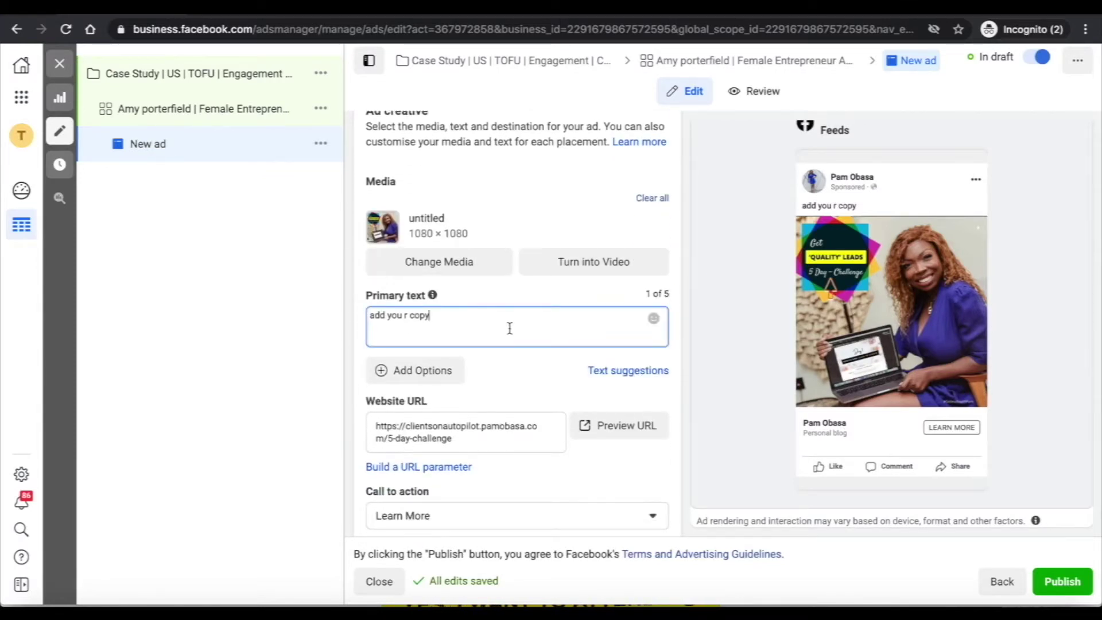
scroll(523, 367, down, 5)
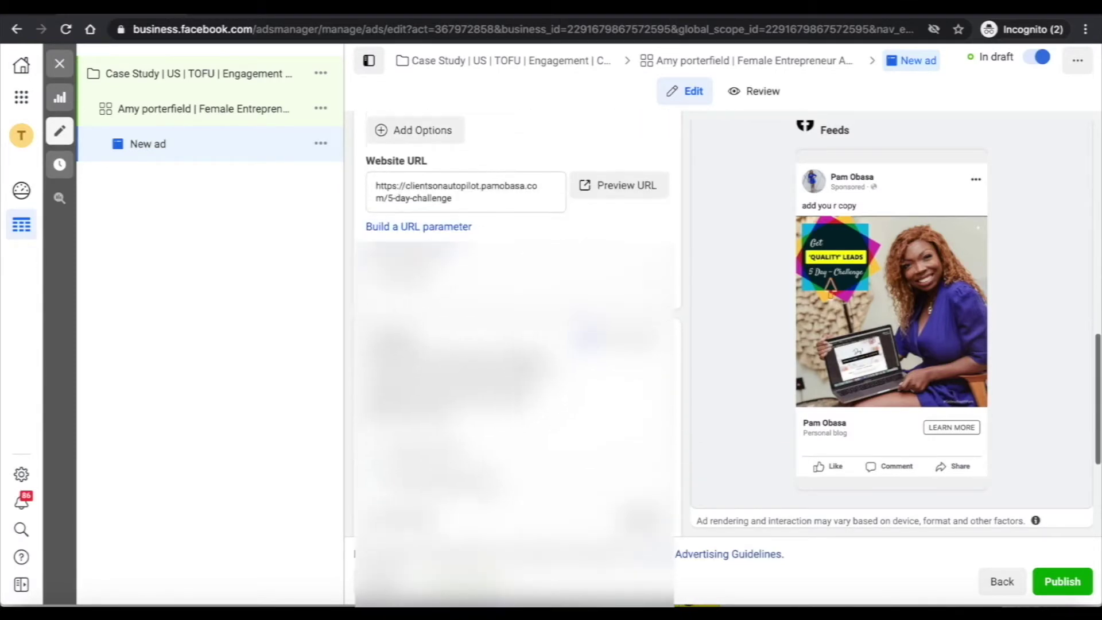
scroll(516, 356, down, 4)
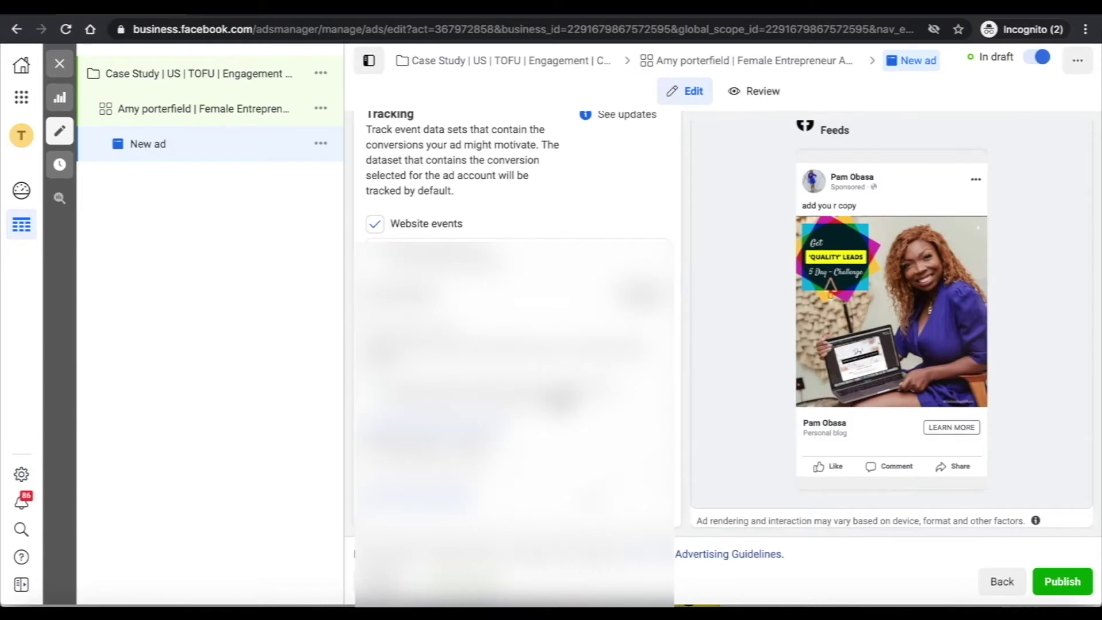
- Publish the ad and check the delivery status of its campaign, ad set and ad
click(1065, 582)
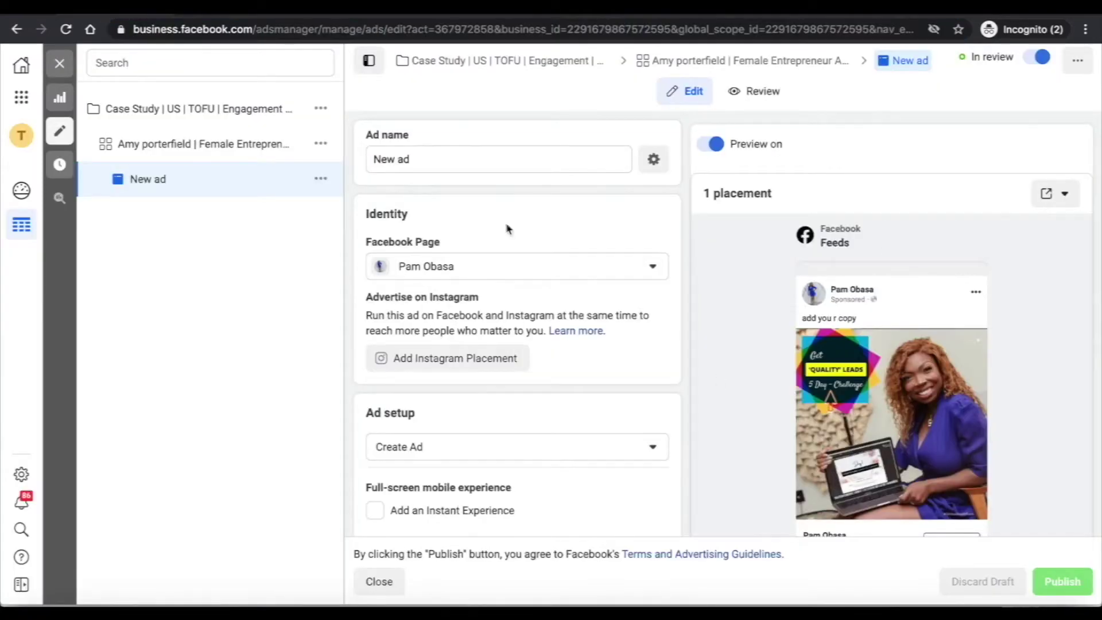
click(59, 63)
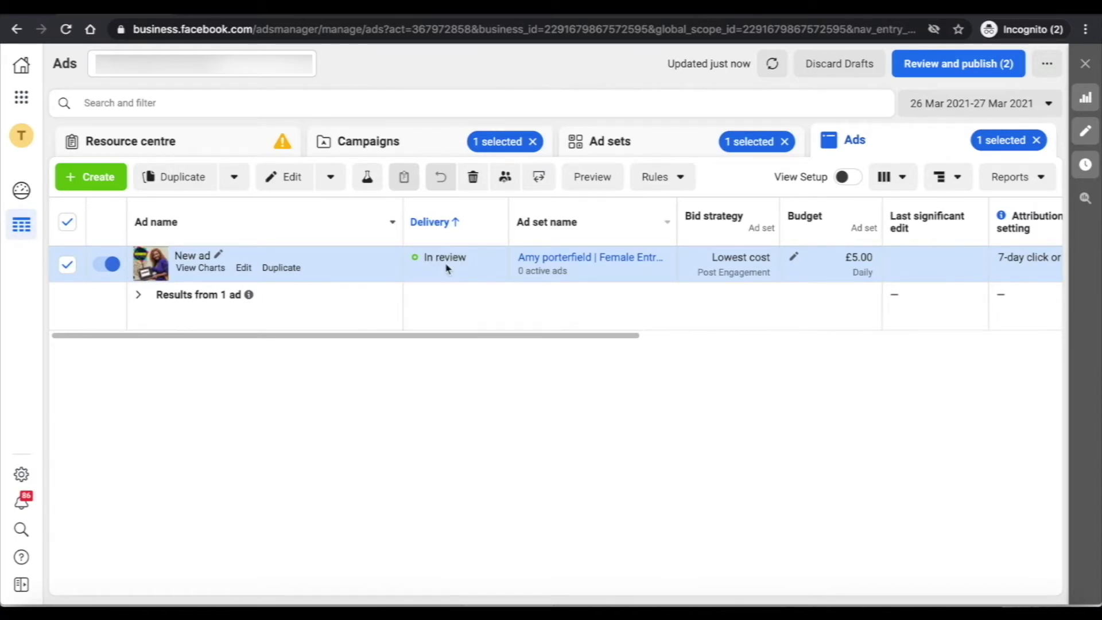
click(399, 142)
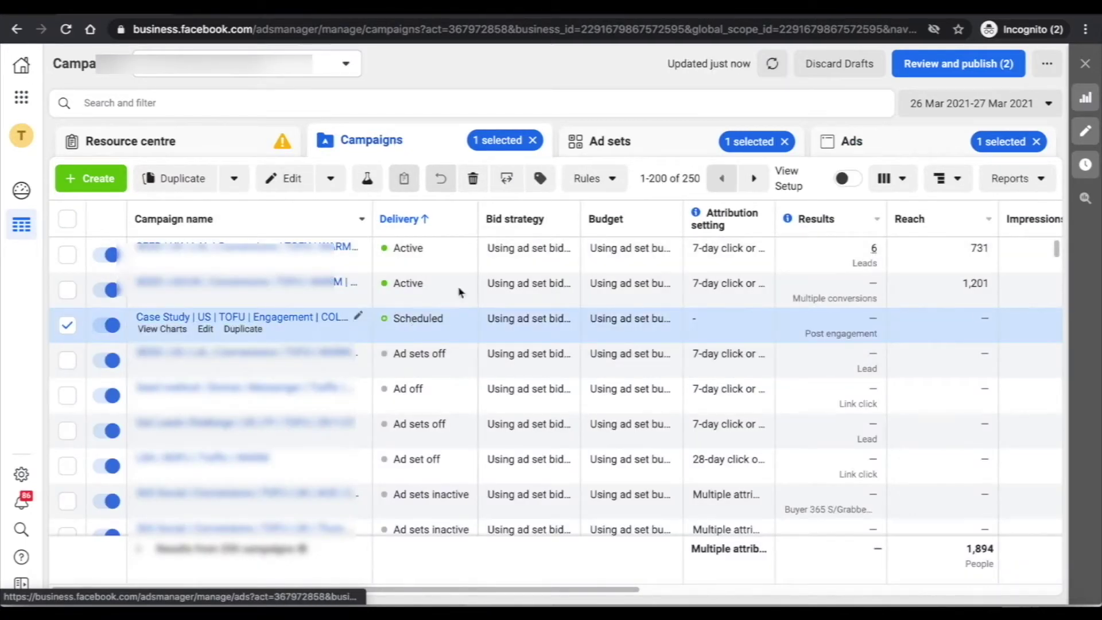
click(618, 140)
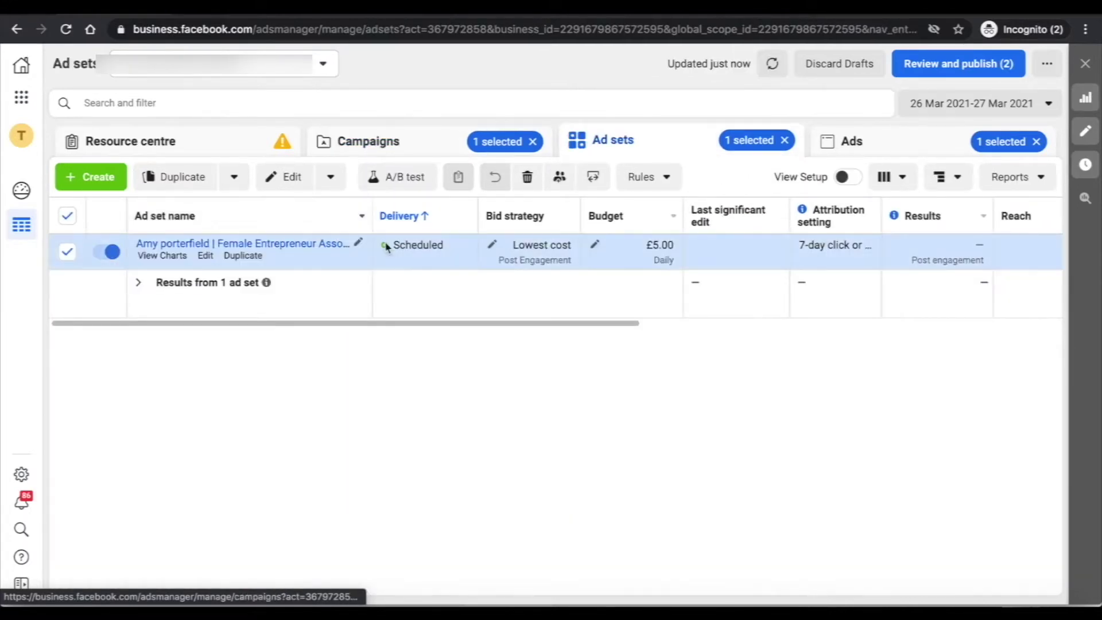
click(874, 152)
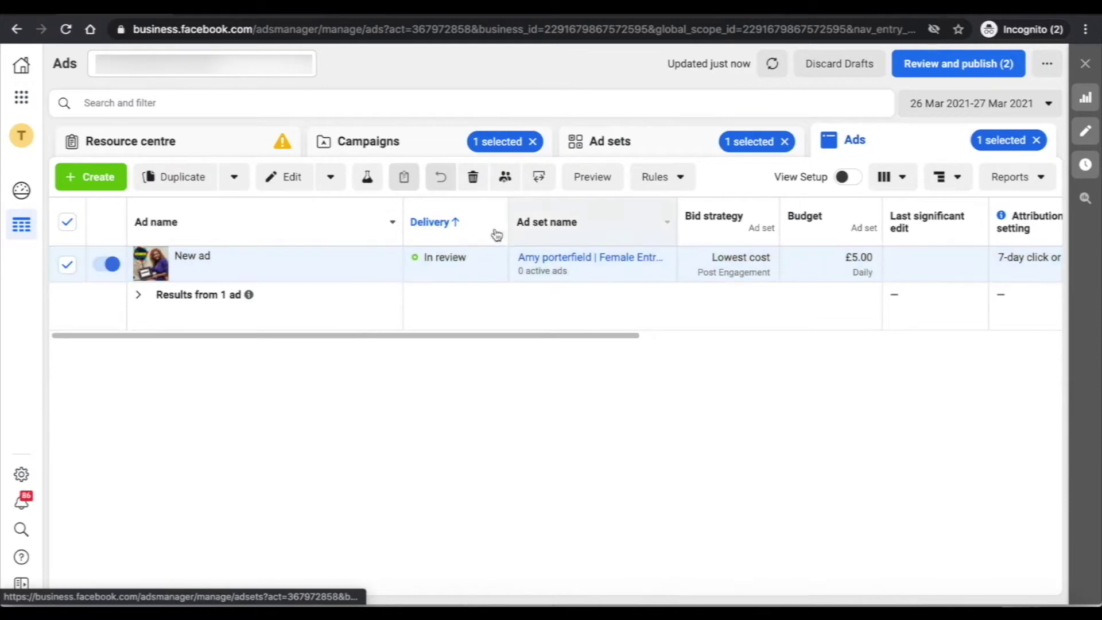